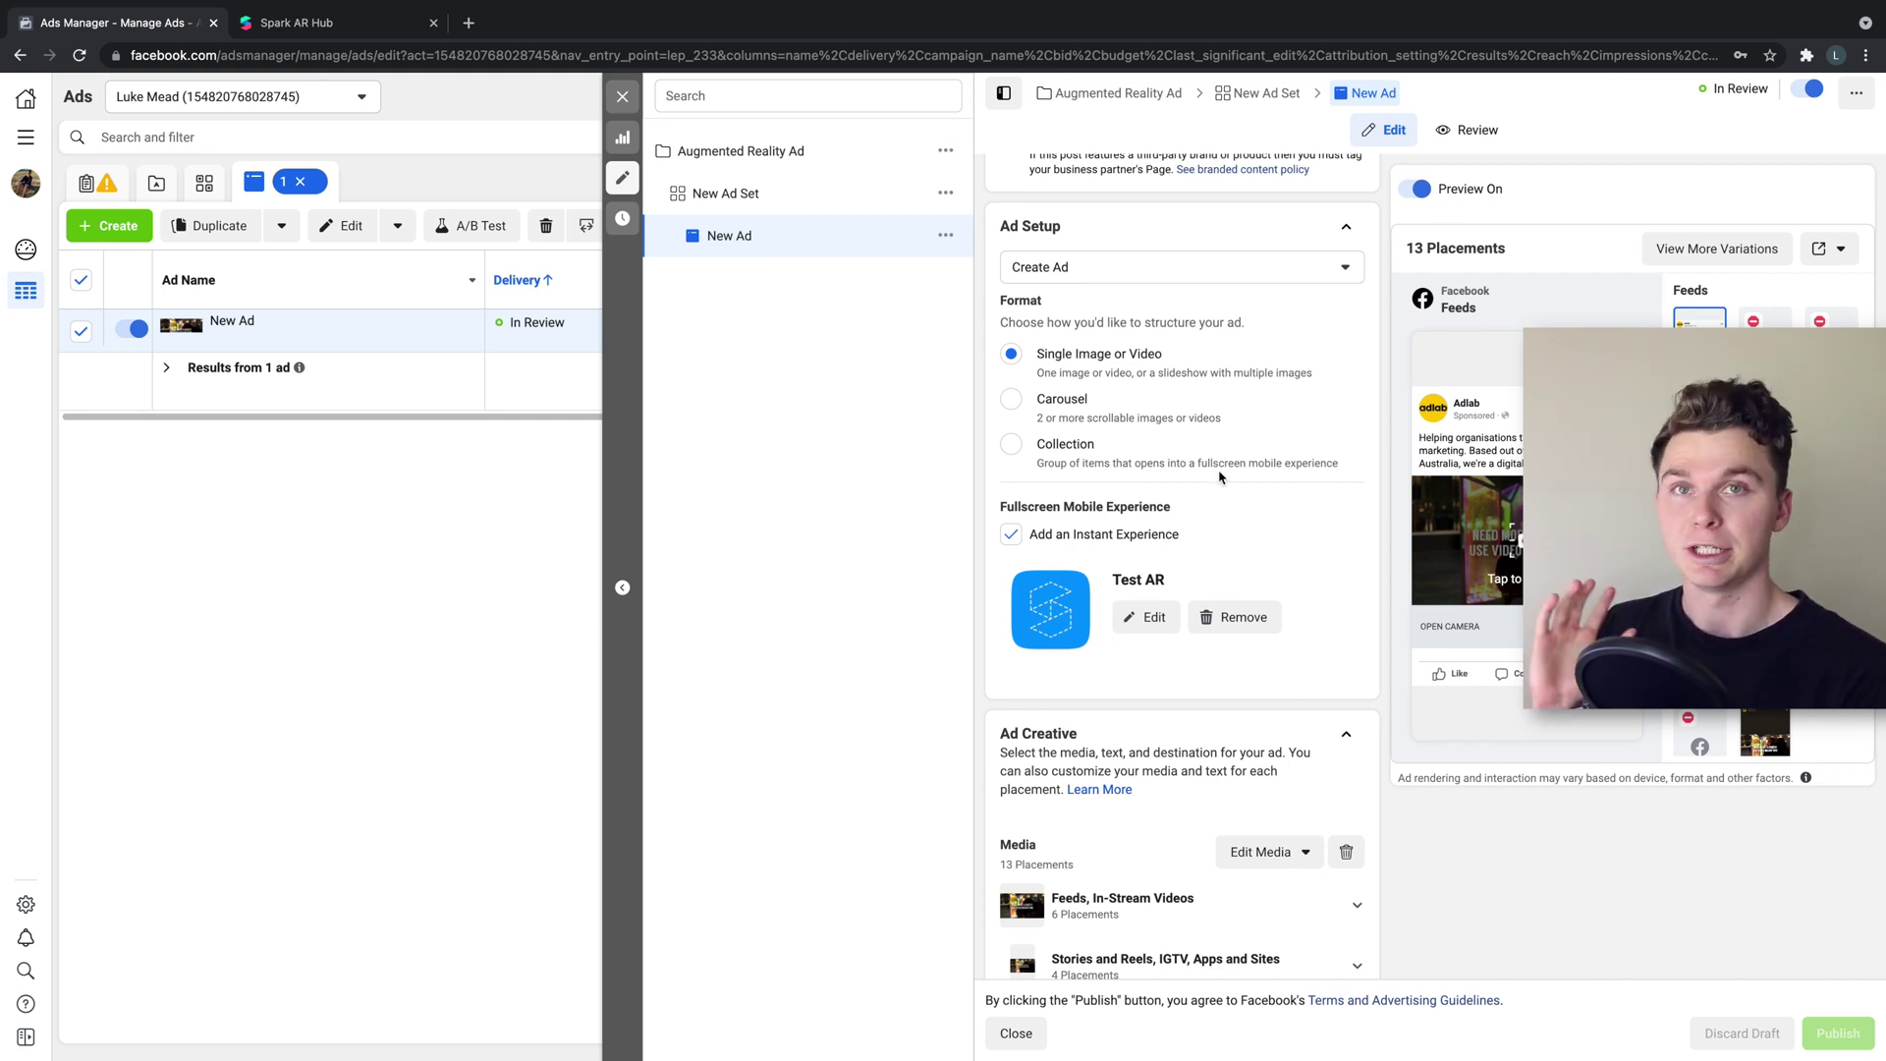
Review the ad's identity, format, Instant Experience and creative settings.
scroll(1228, 472, "down", 4)
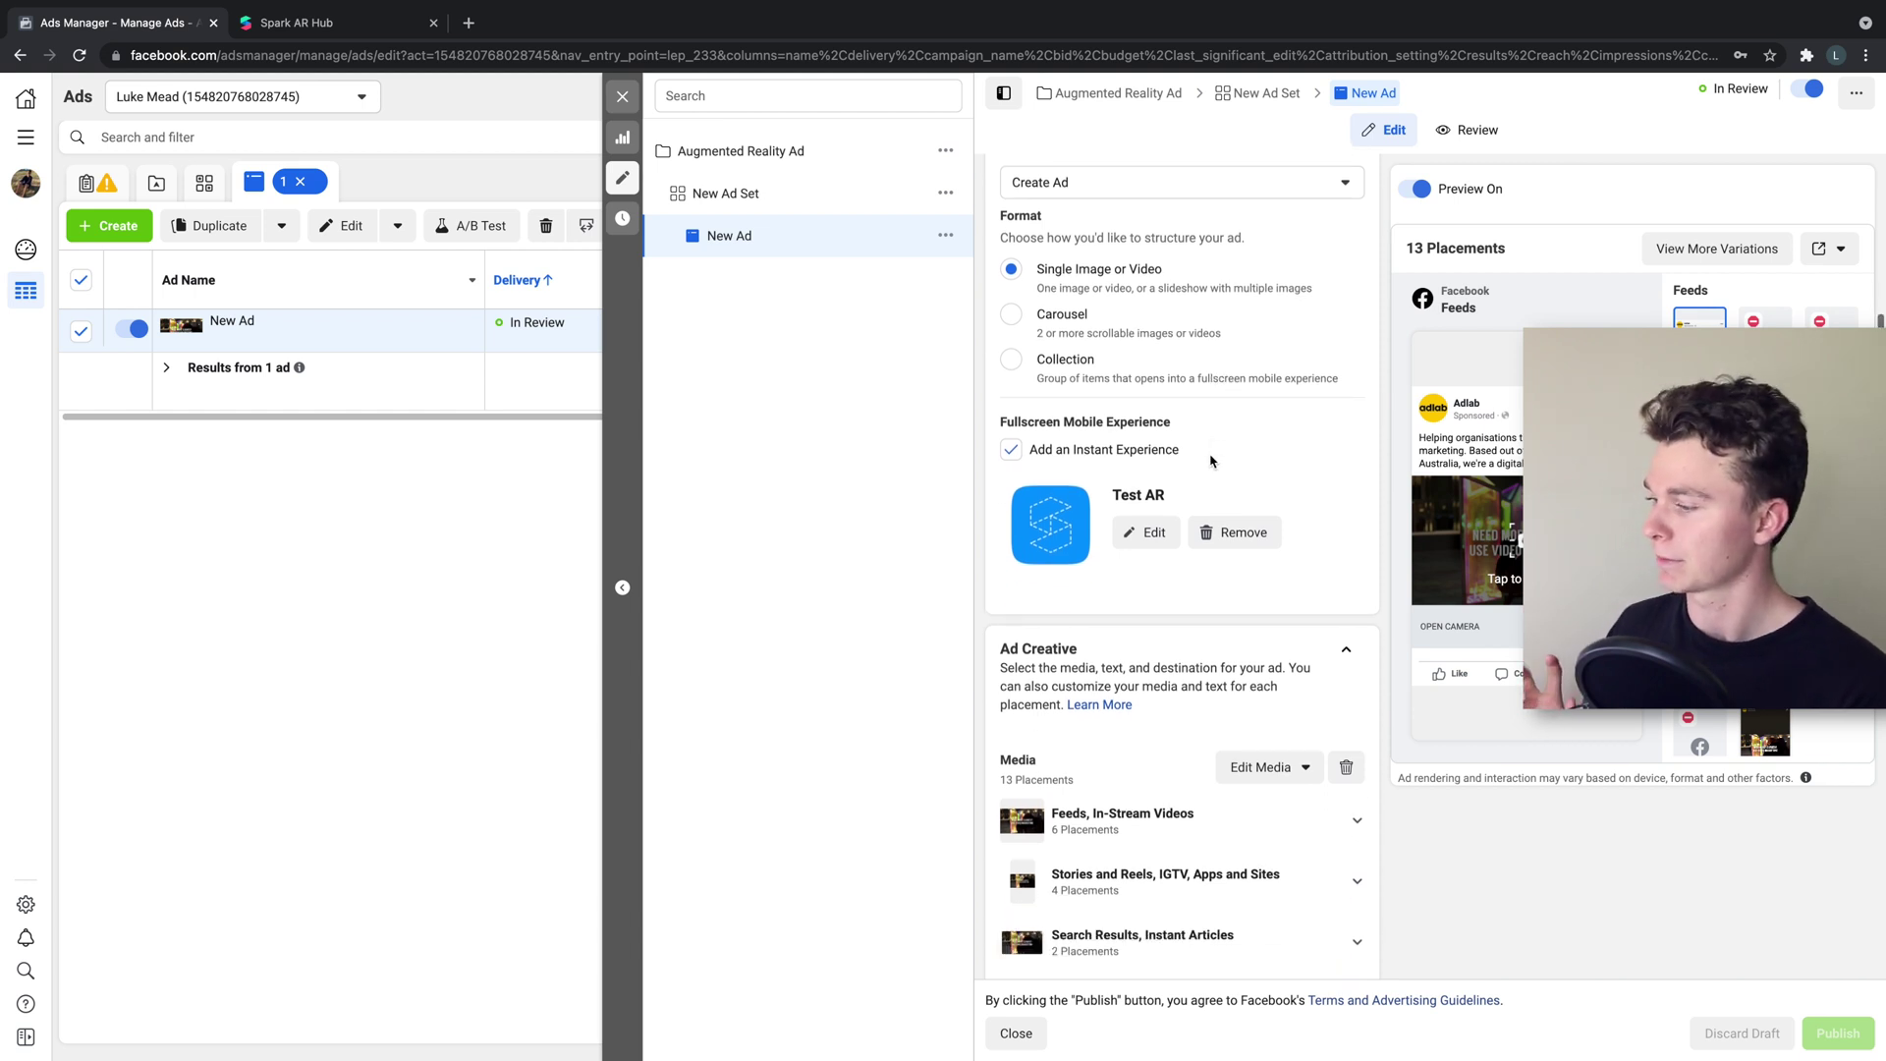
scroll(1212, 462, "down", 2)
scroll(1293, 462, "up", 2)
mouse_move(1504, 393)
left_click(1513, 534)
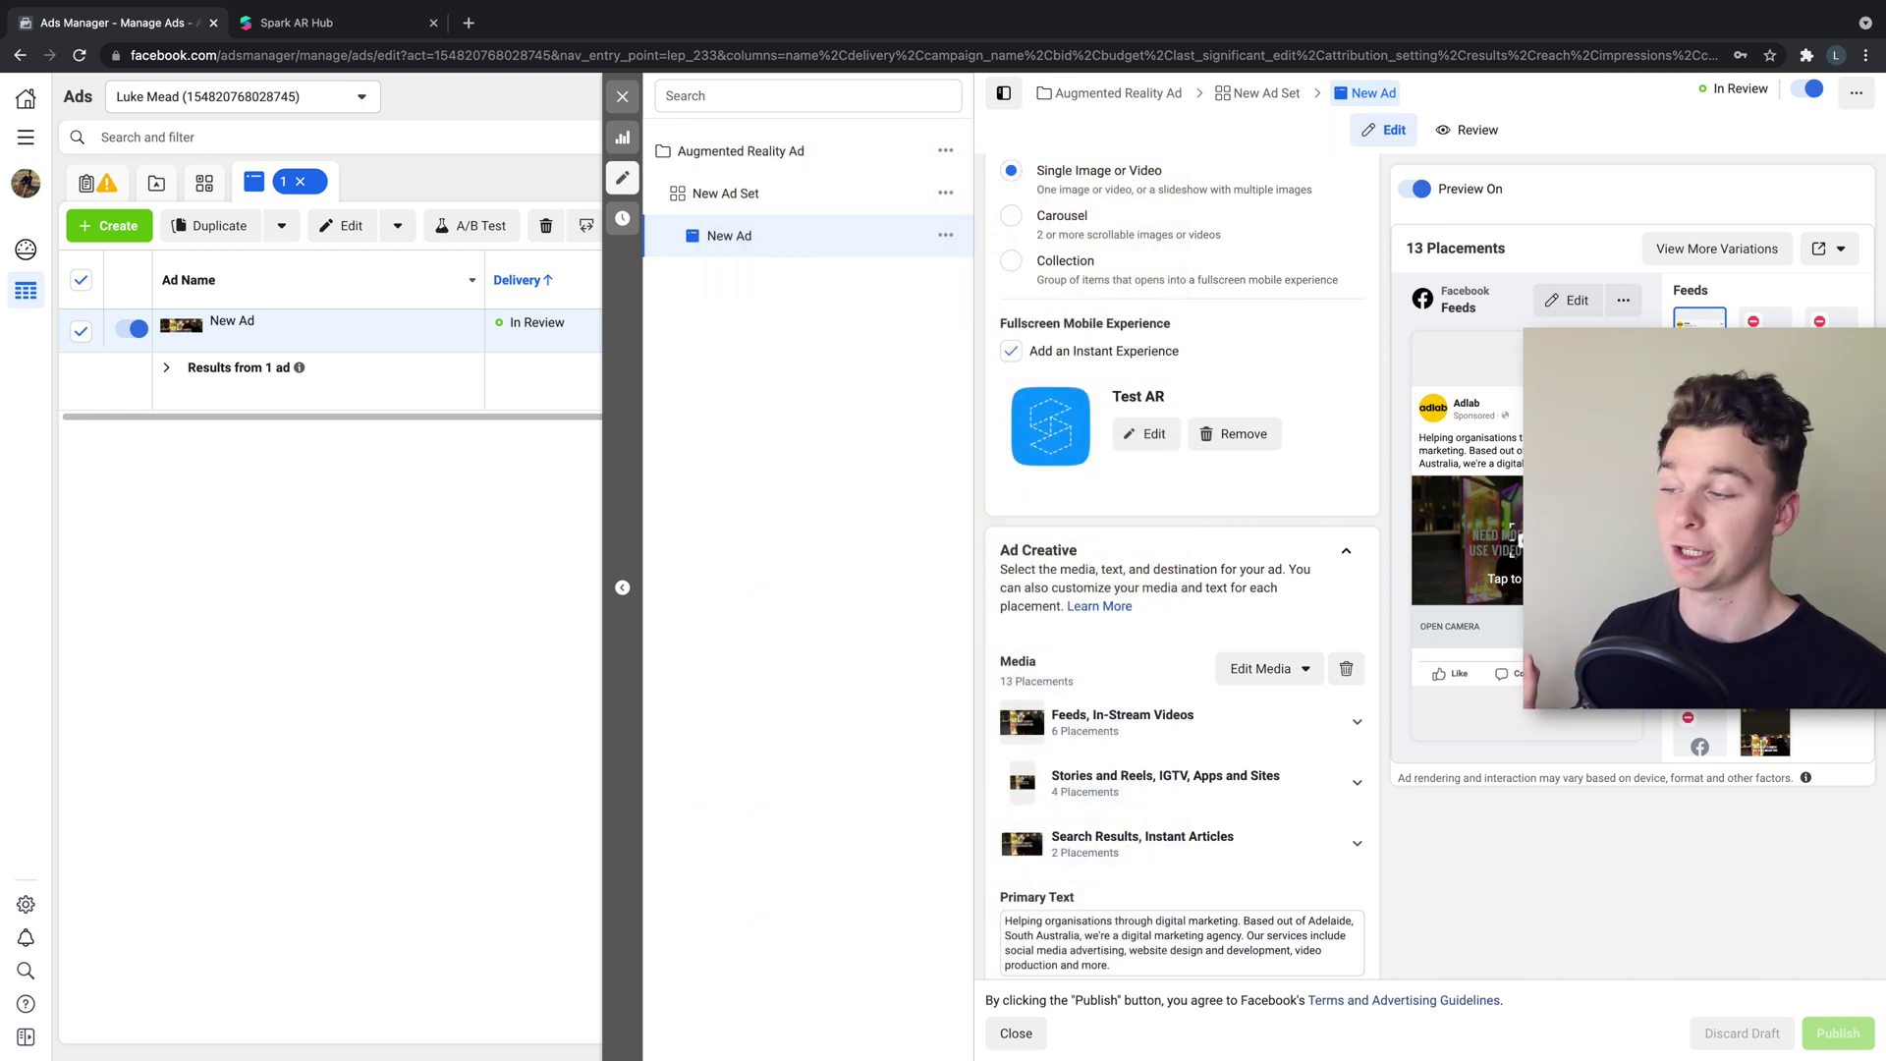
scroll(1182, 570, "up", 5)
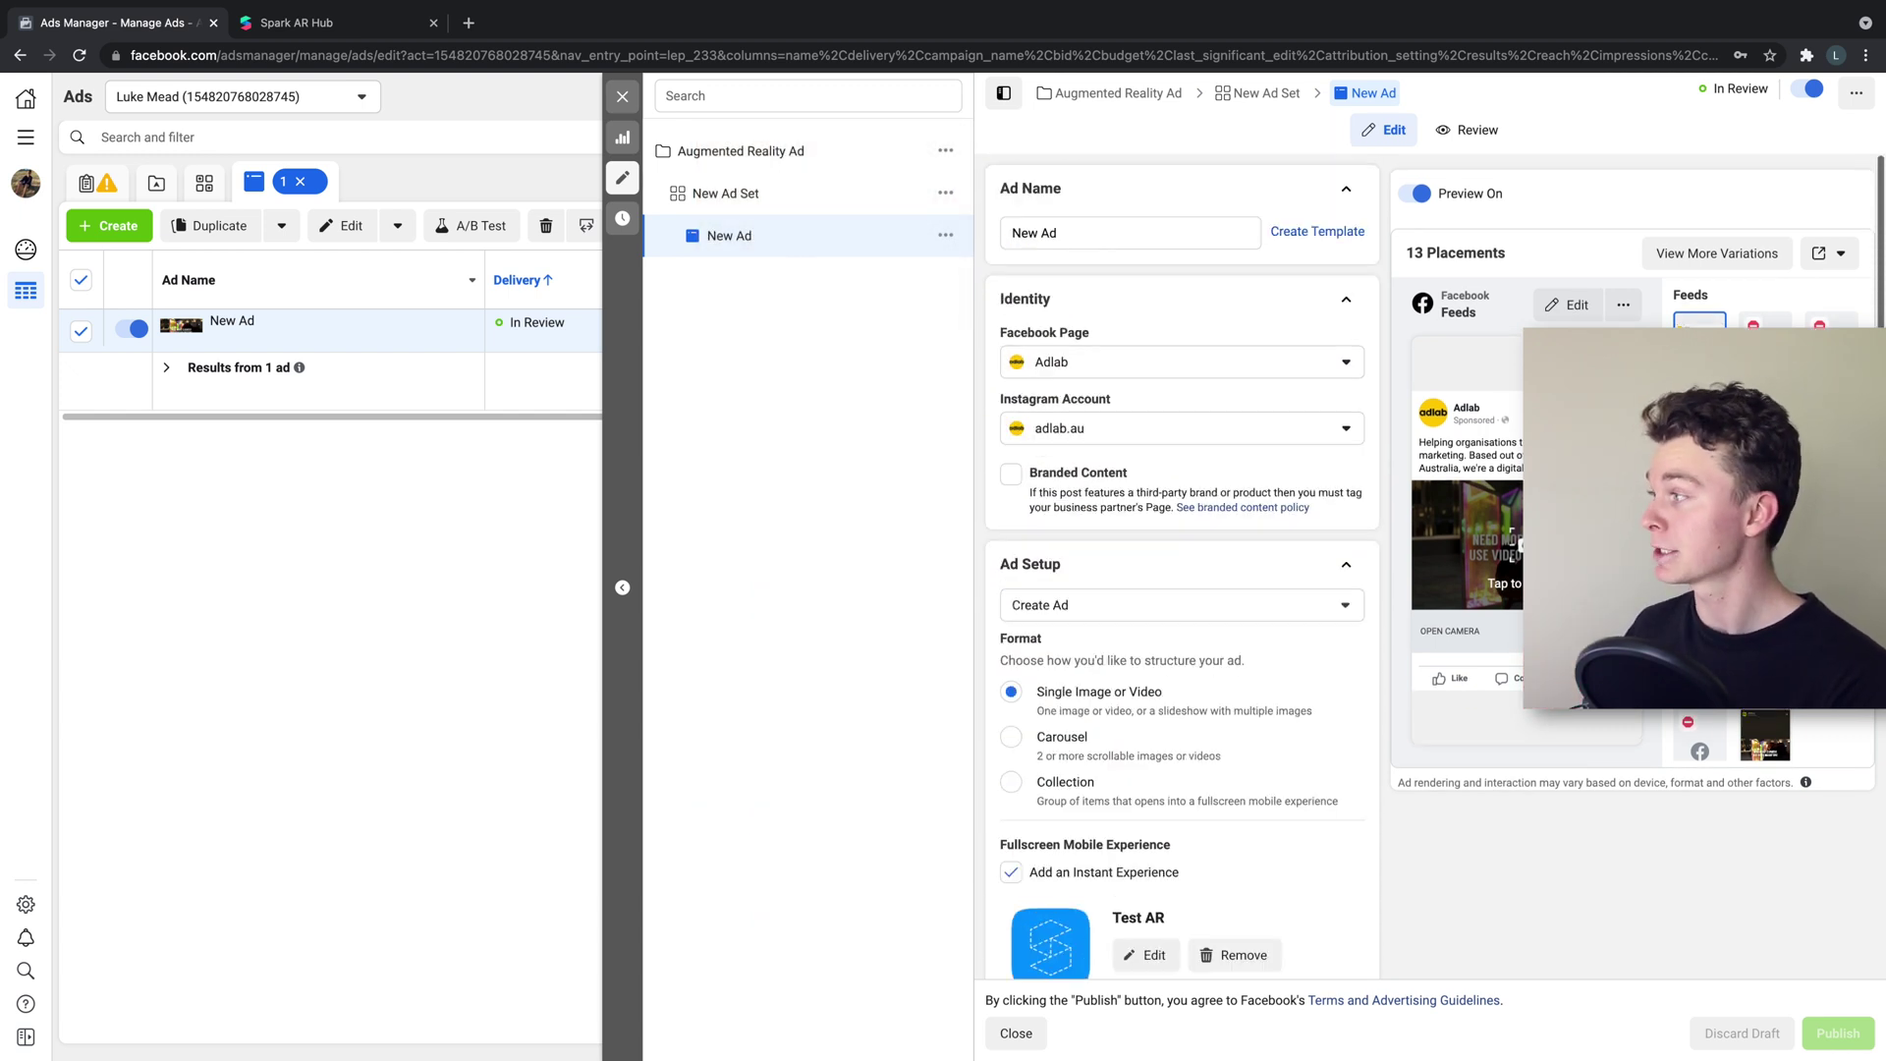
Switch to Spark AR Hub, open its Home dashboard and highlight the sparkarhub part of the web address.
left_click(359, 36)
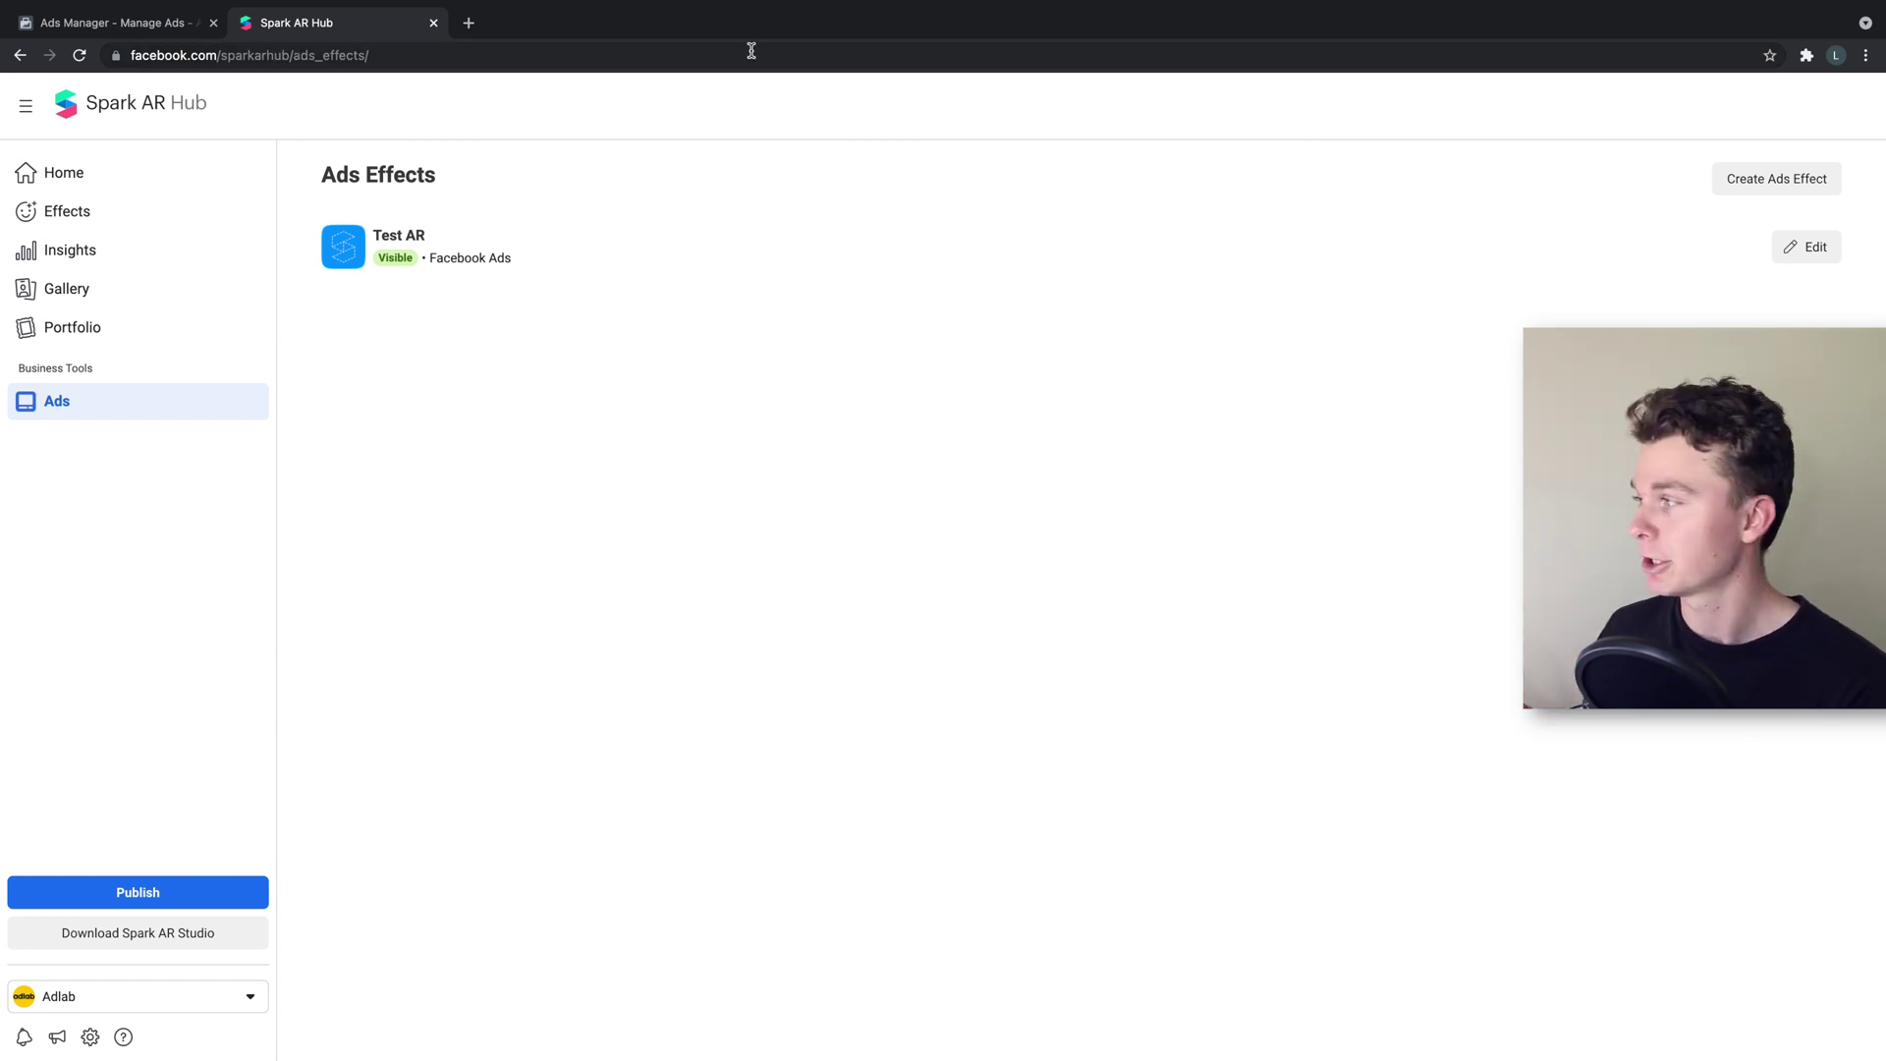
left_click(84, 171)
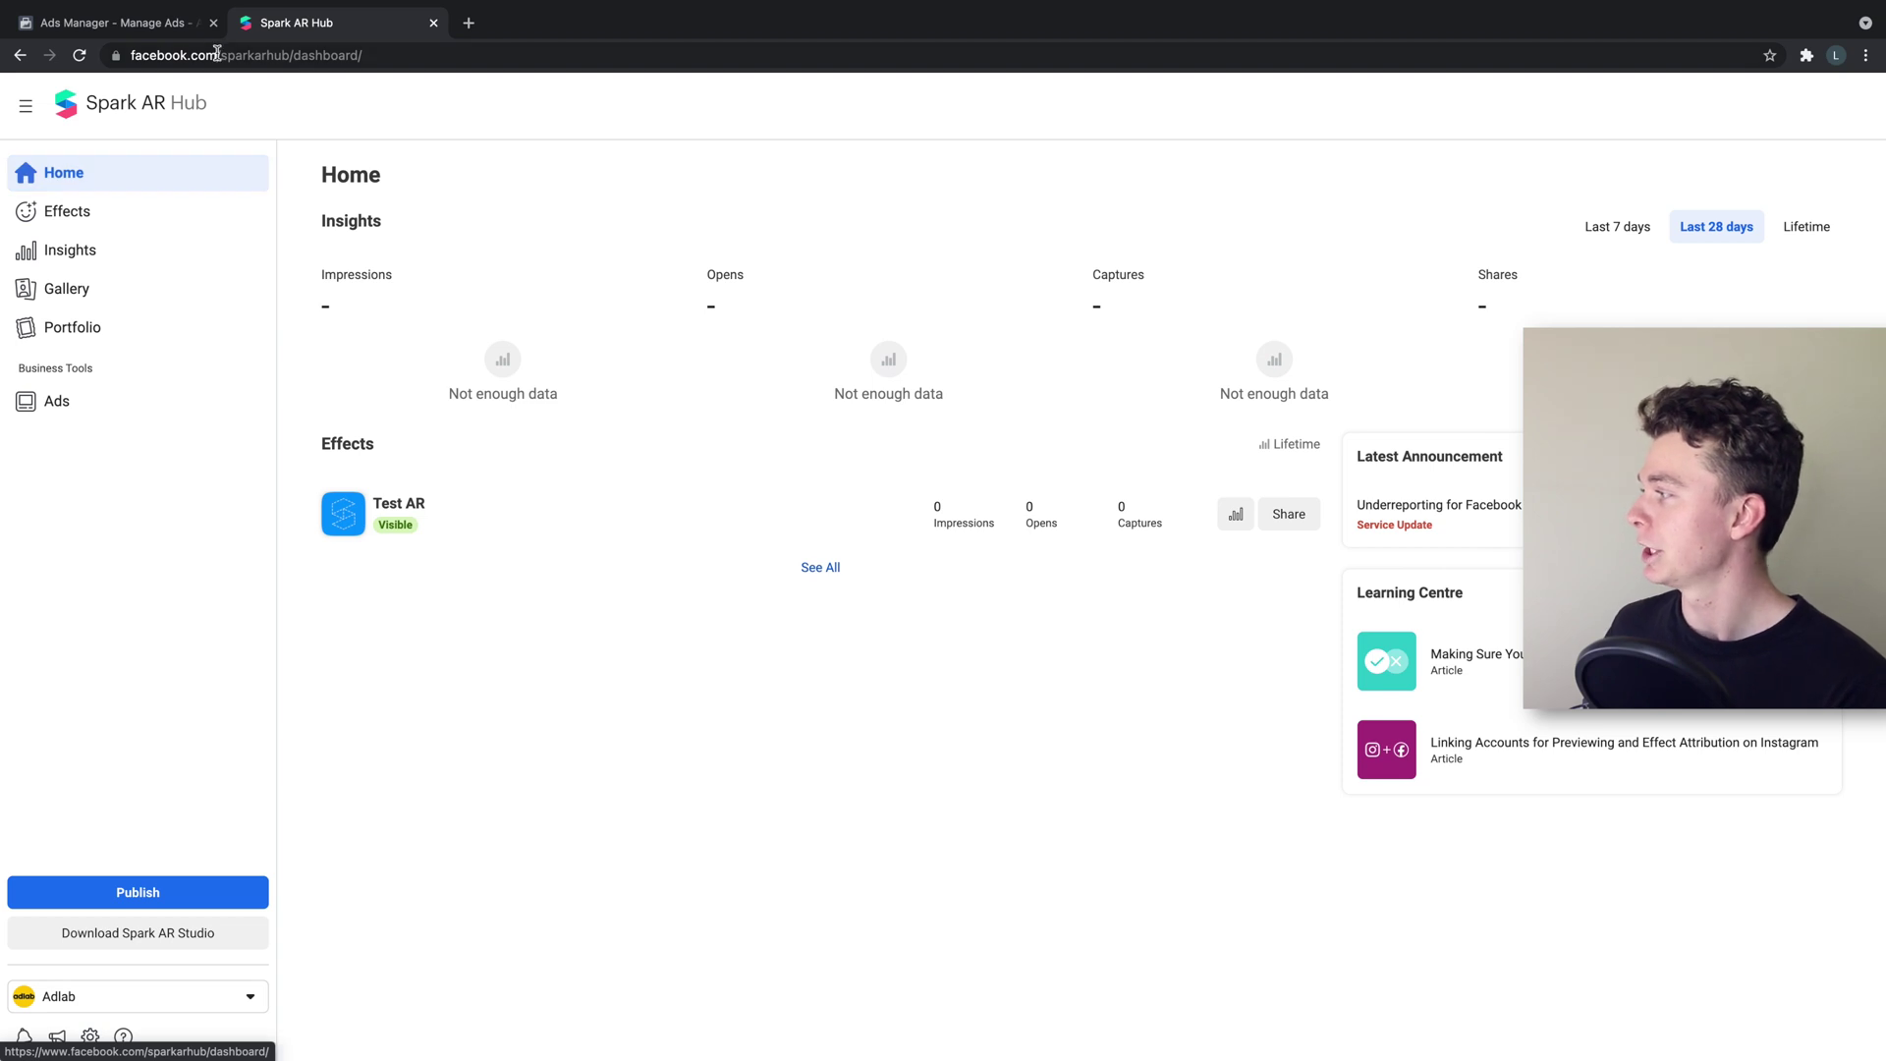
left_click_drag(227, 55, 278, 51)
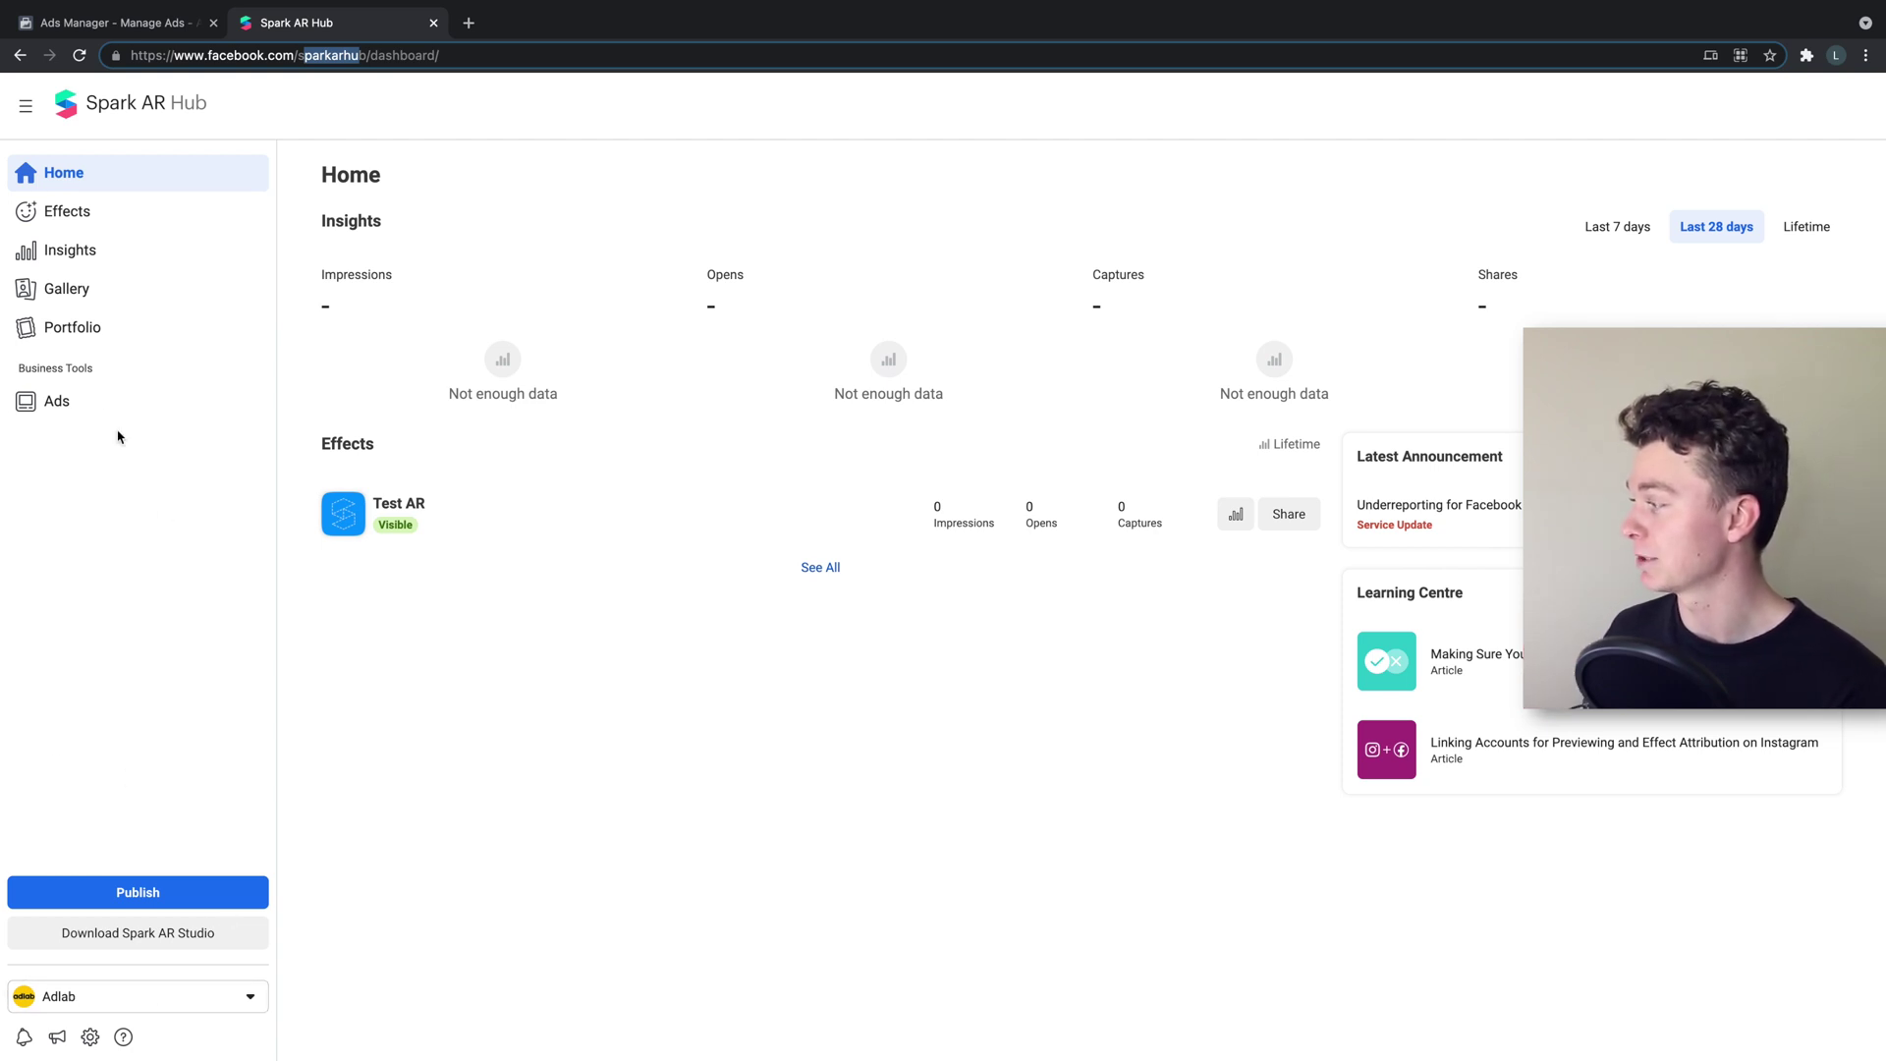
View the publishing form for an Ads Effect and return to the Ads Effects list.
left_click(99, 402)
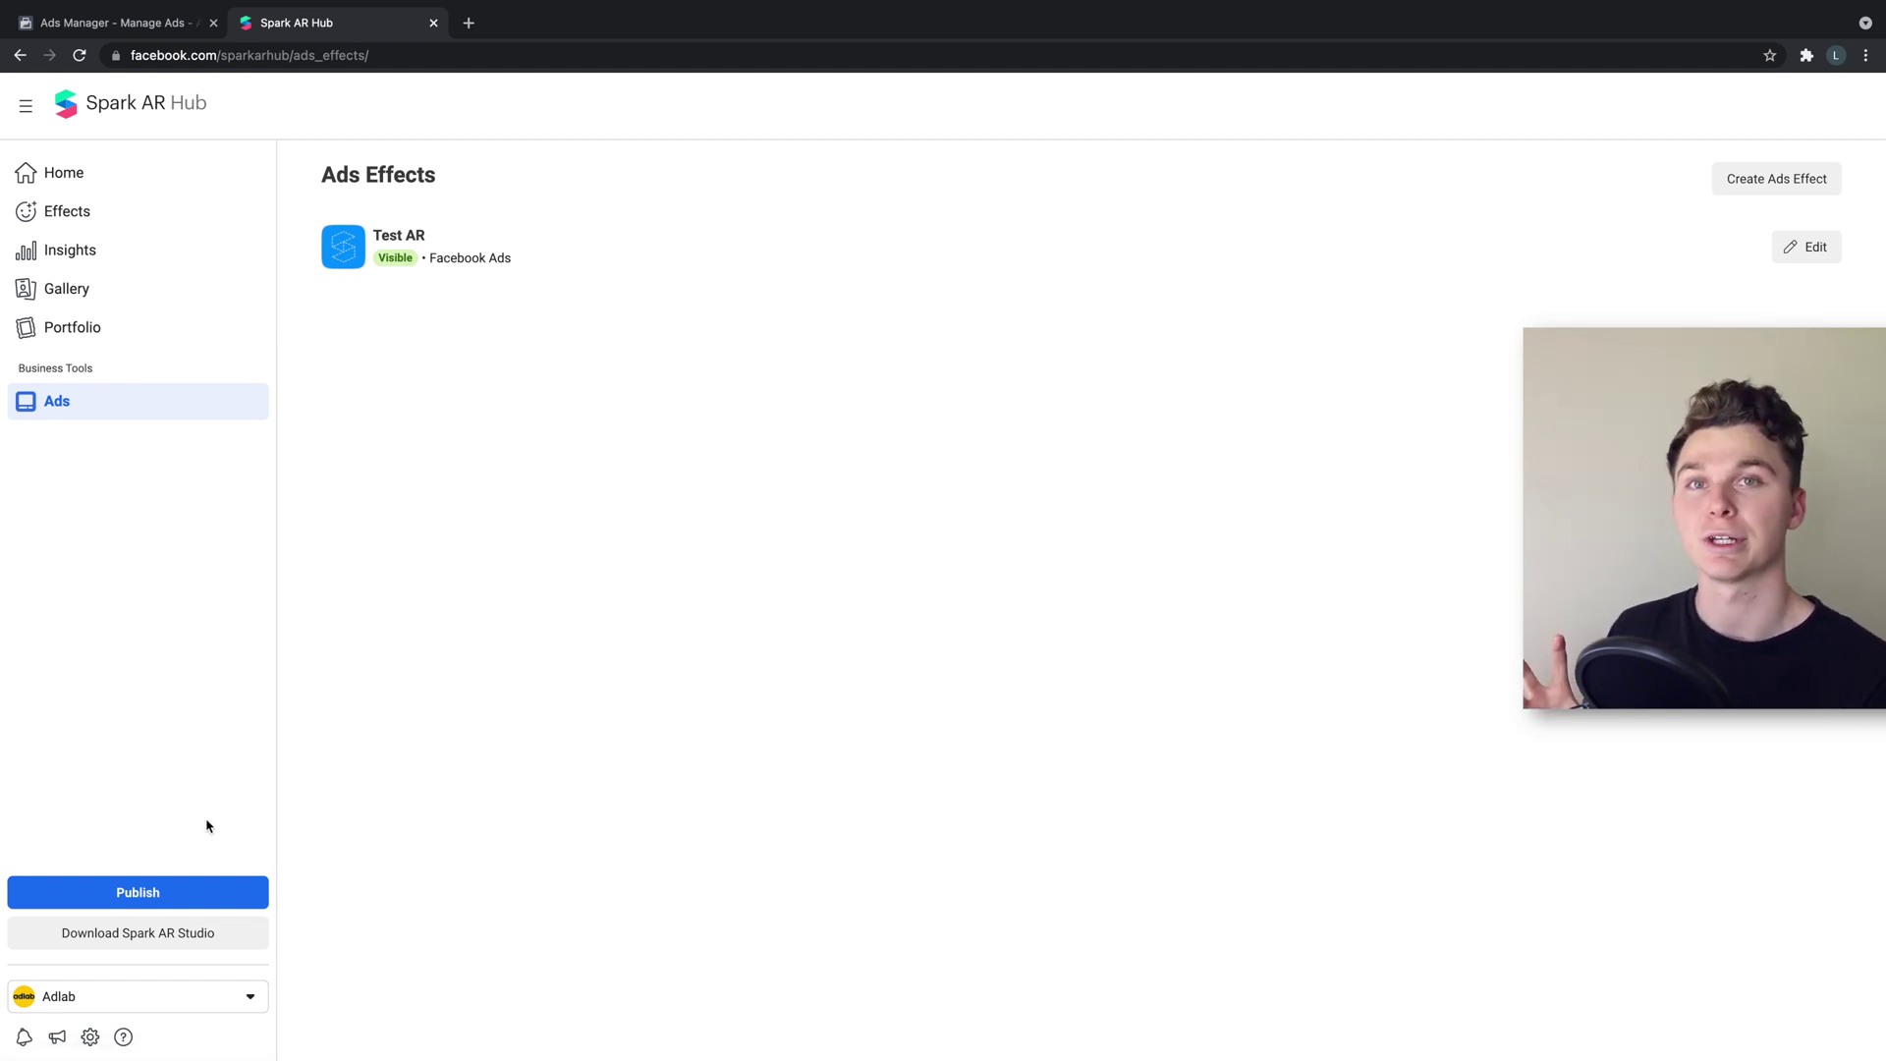
left_click(169, 887)
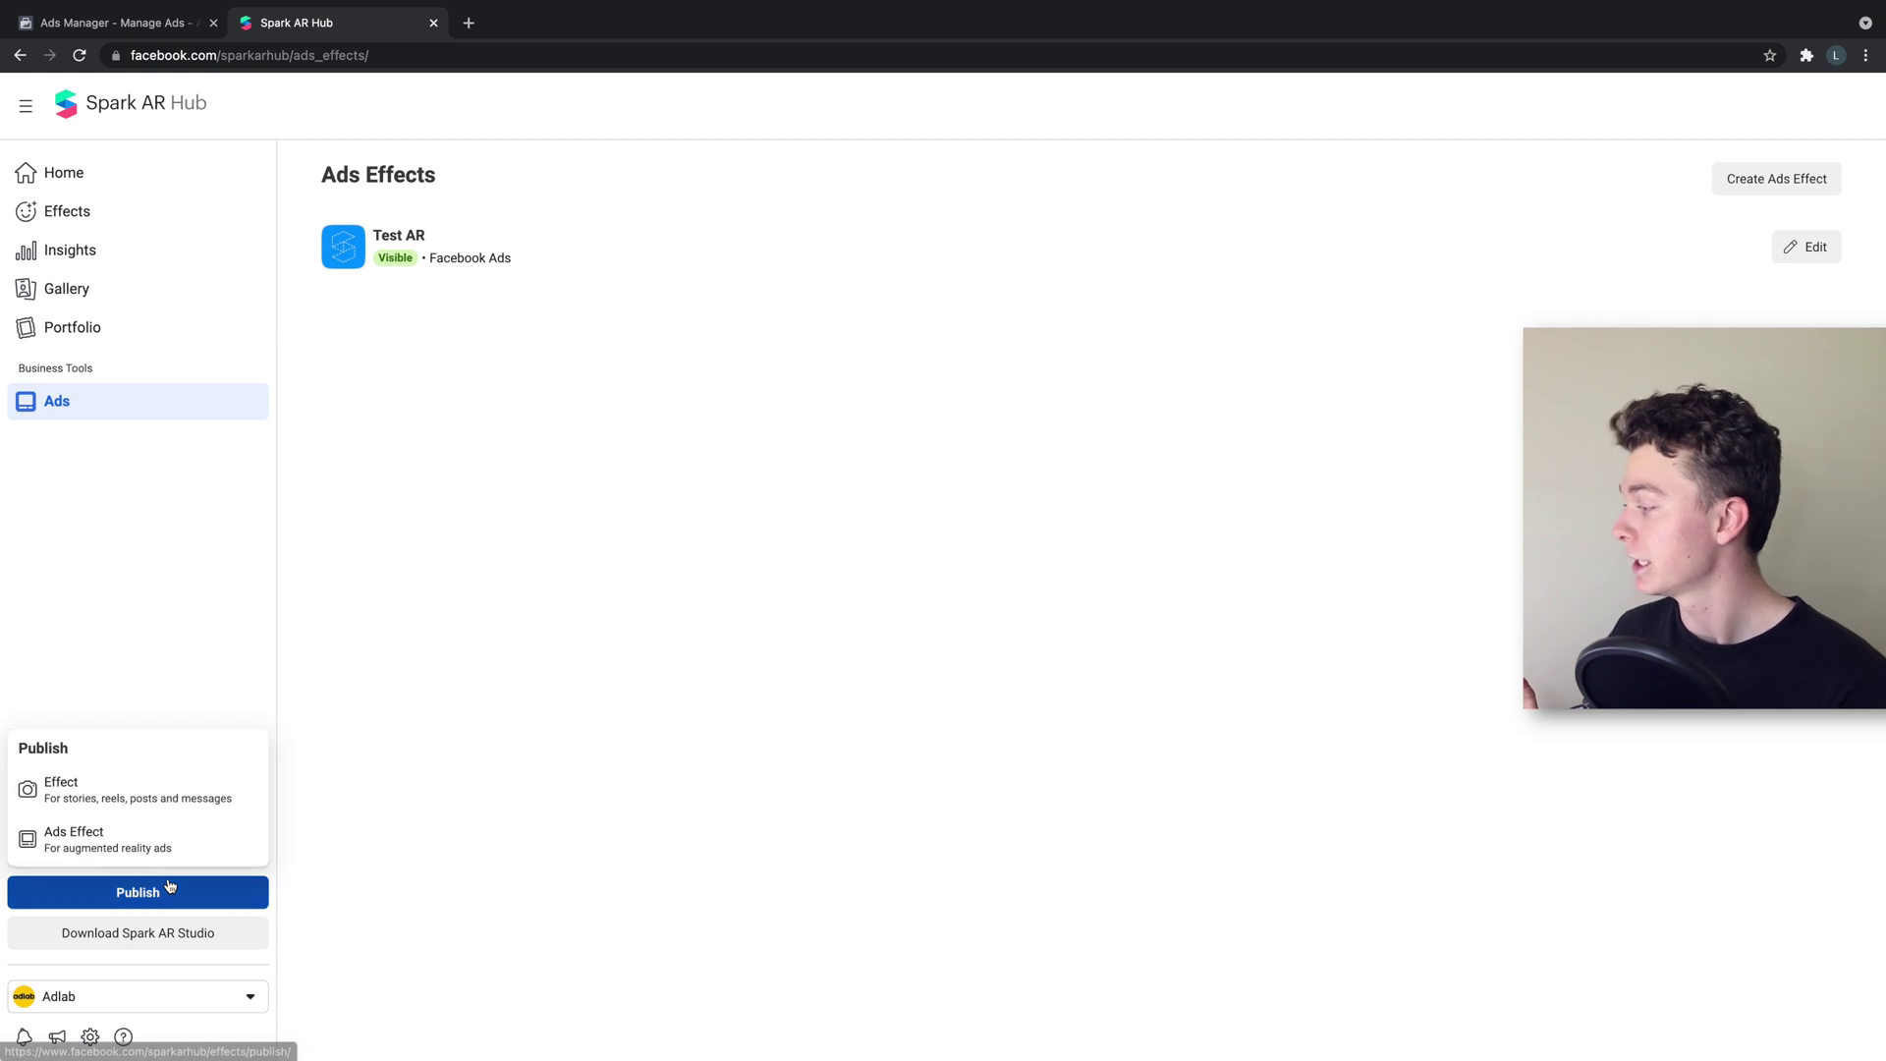
left_click(118, 851)
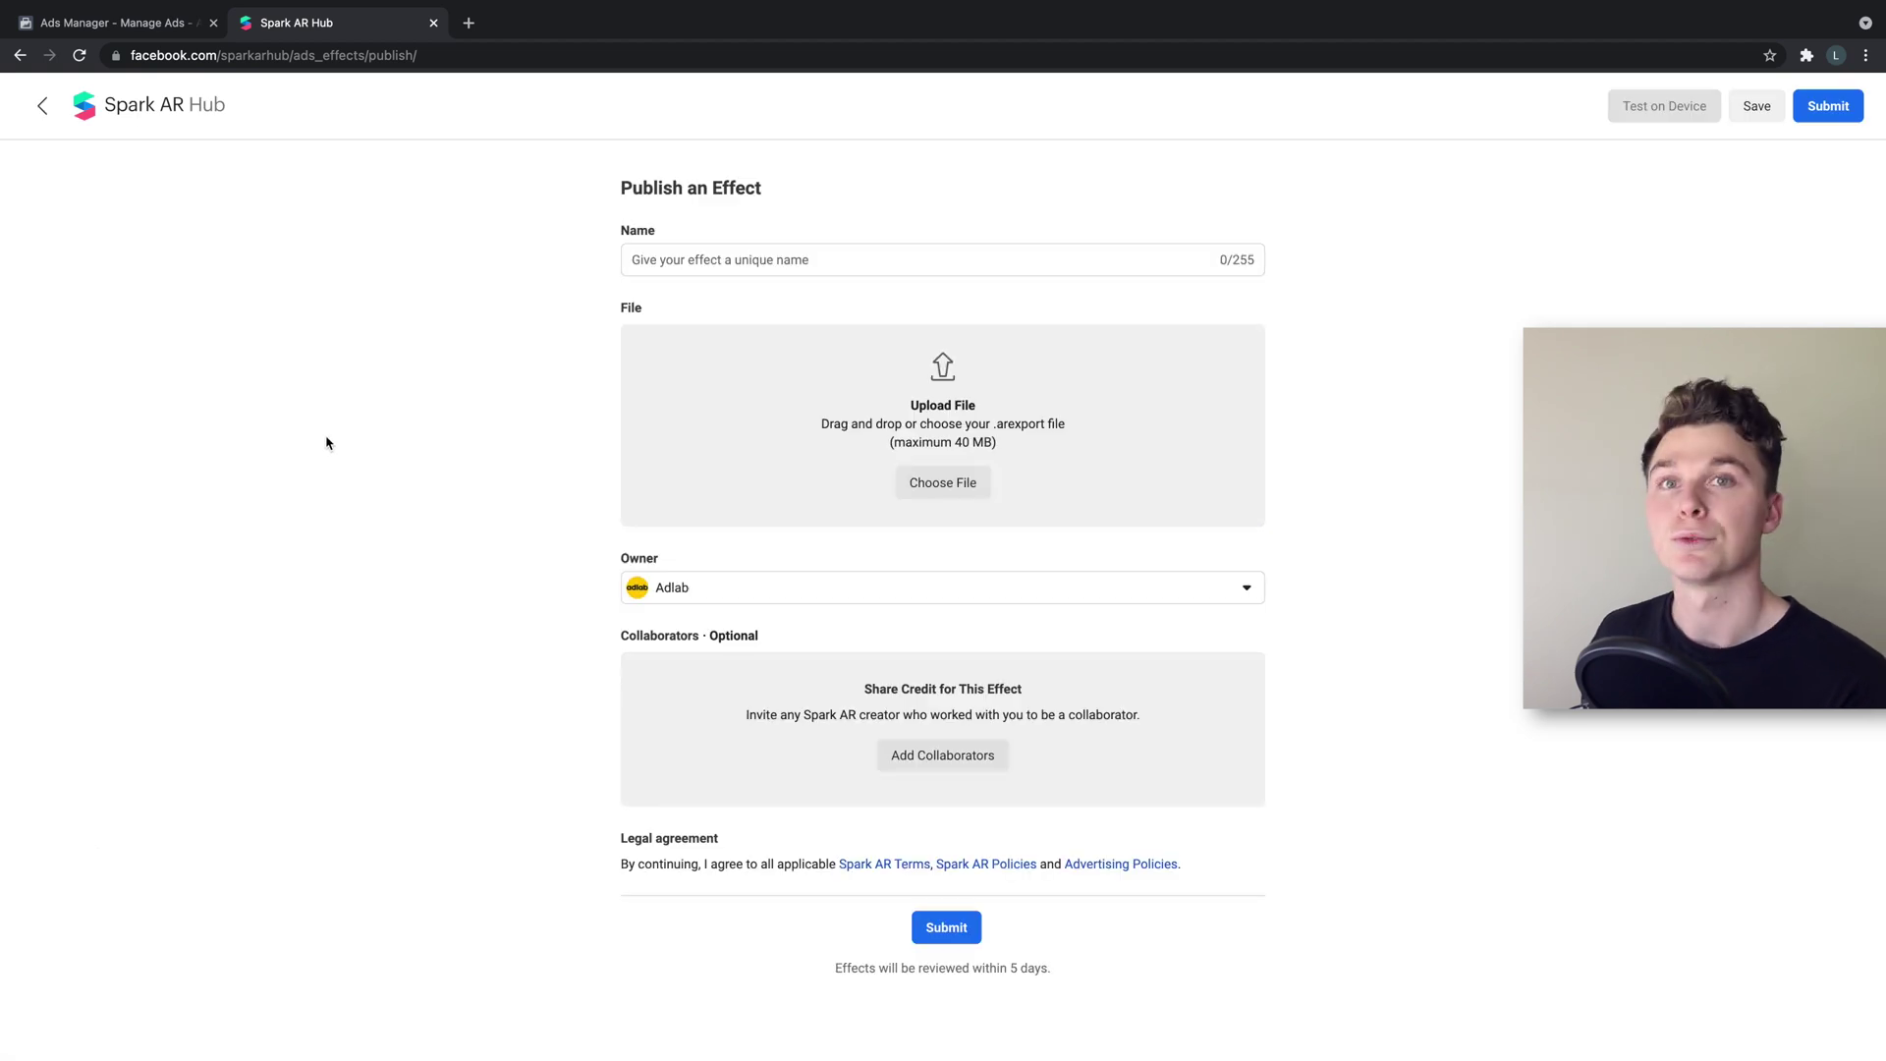
left_click(44, 107)
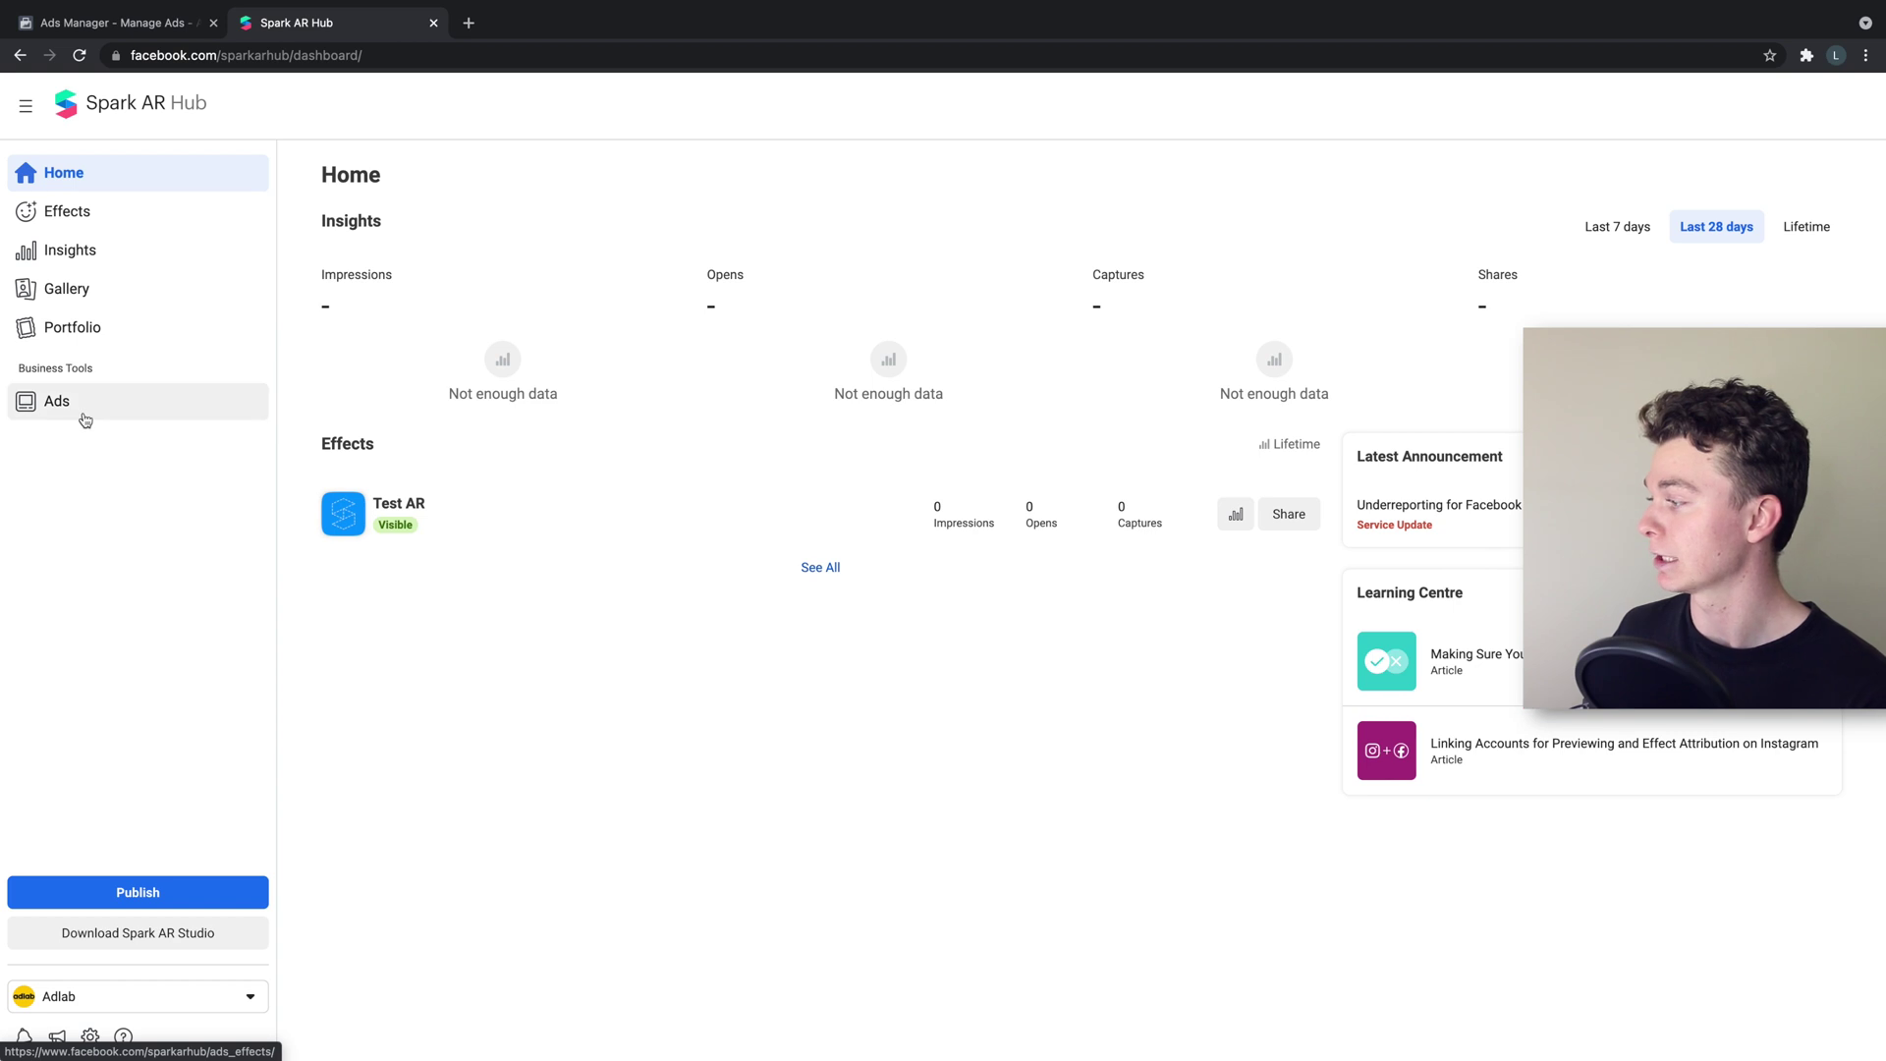
left_click(134, 409)
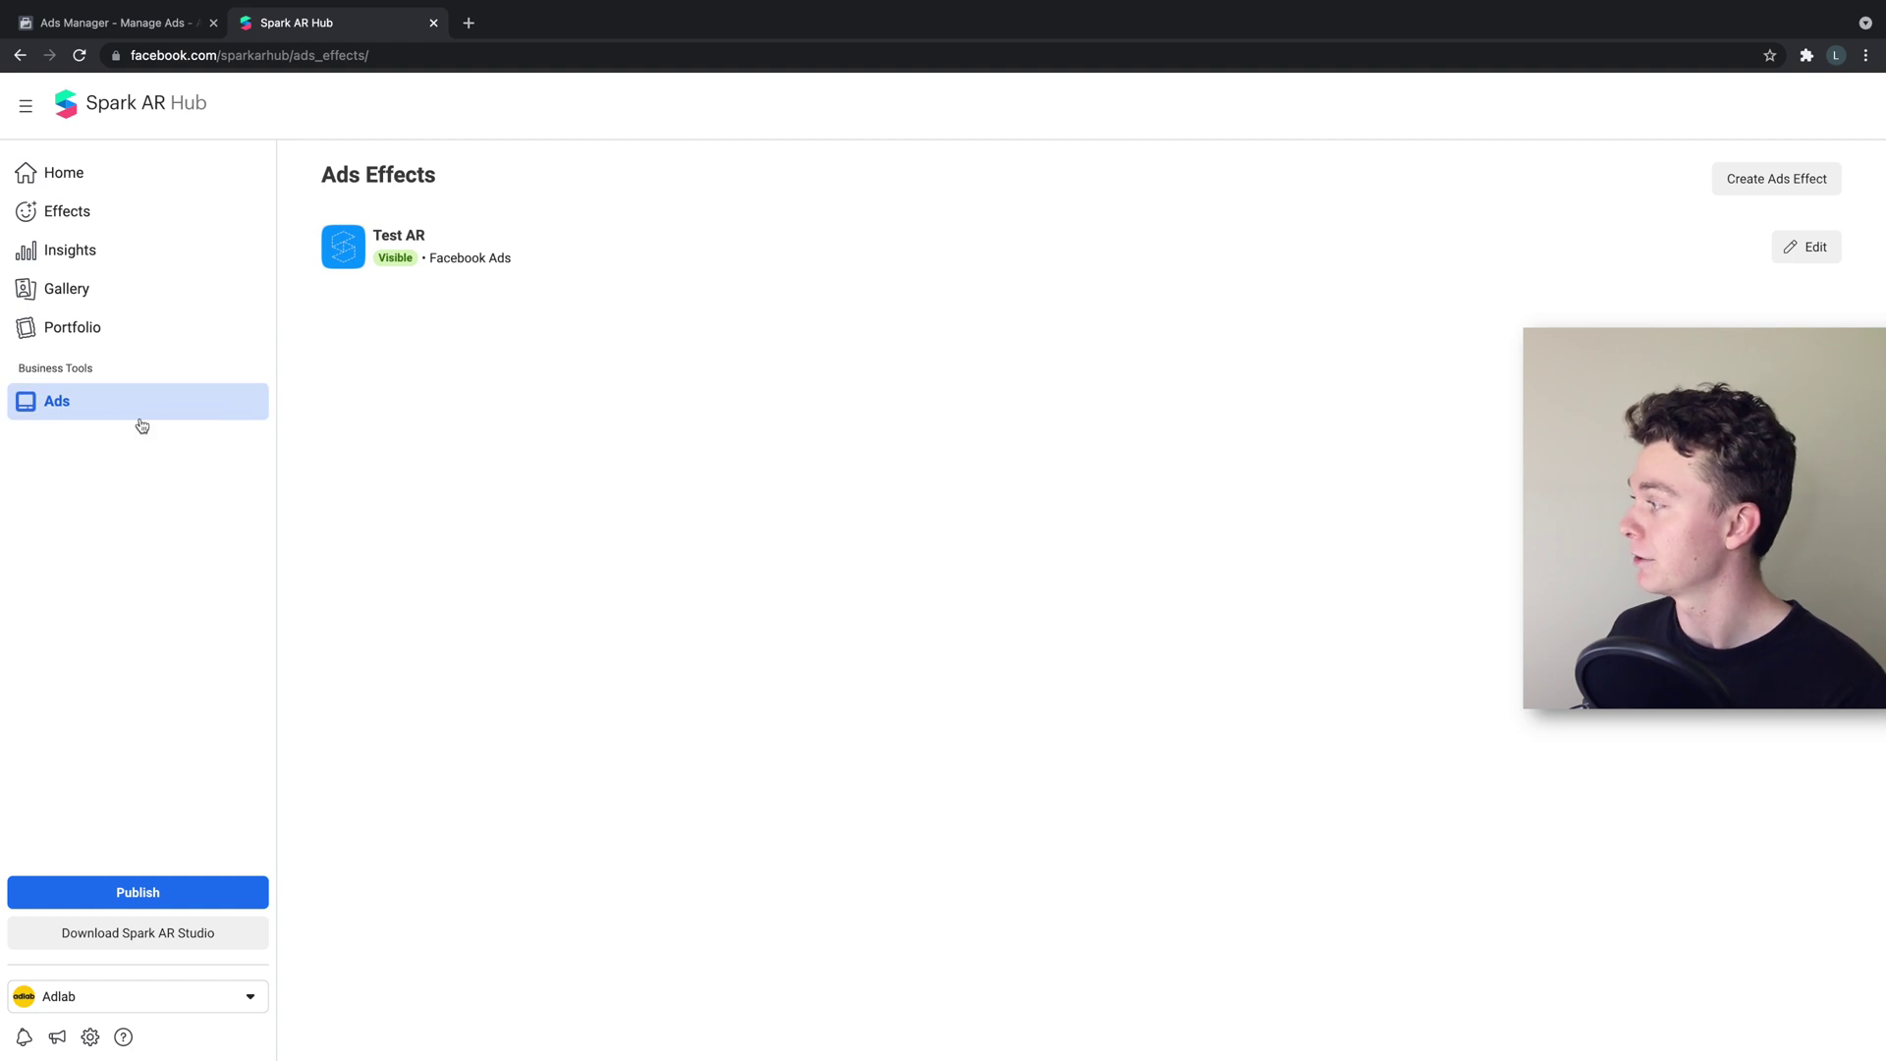
Switch to Ads Manager, clear the ad's current Instant Experience and start a new one from the AR Experience template.
left_click(100, 24)
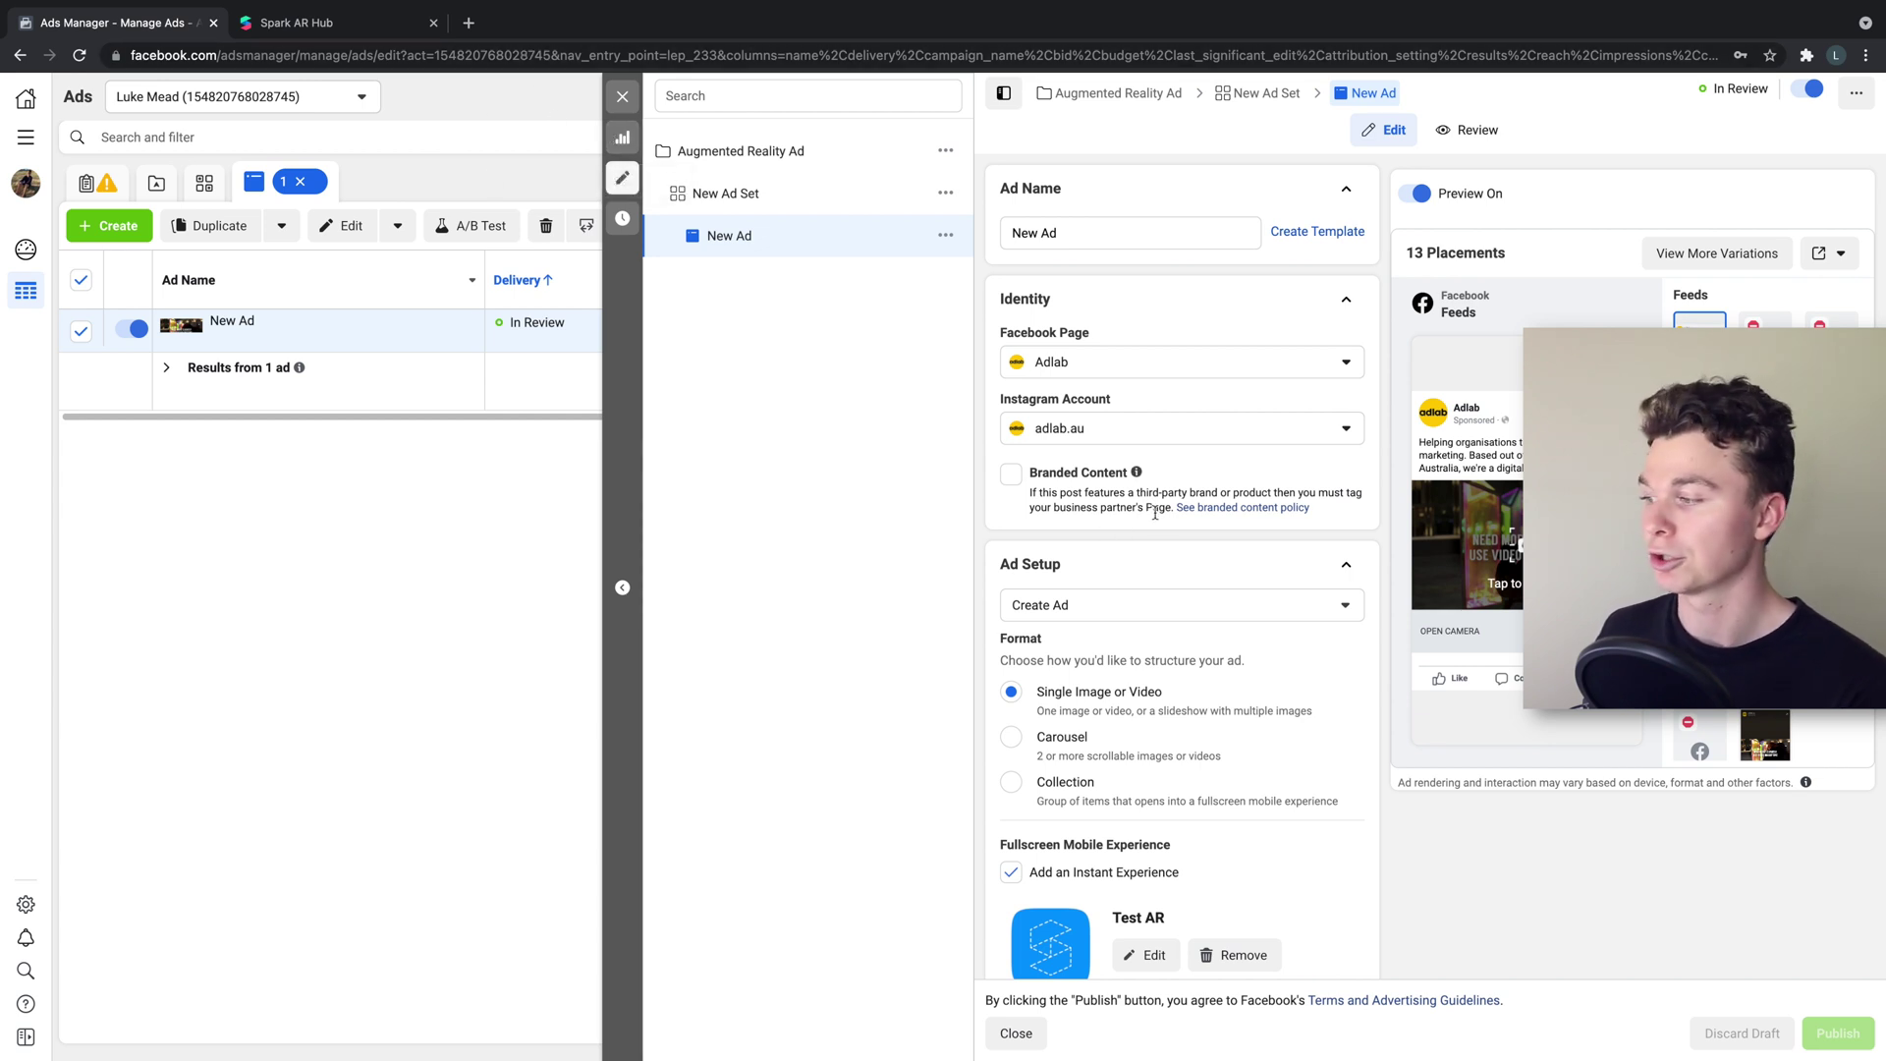
scroll(1297, 615, "down", 1)
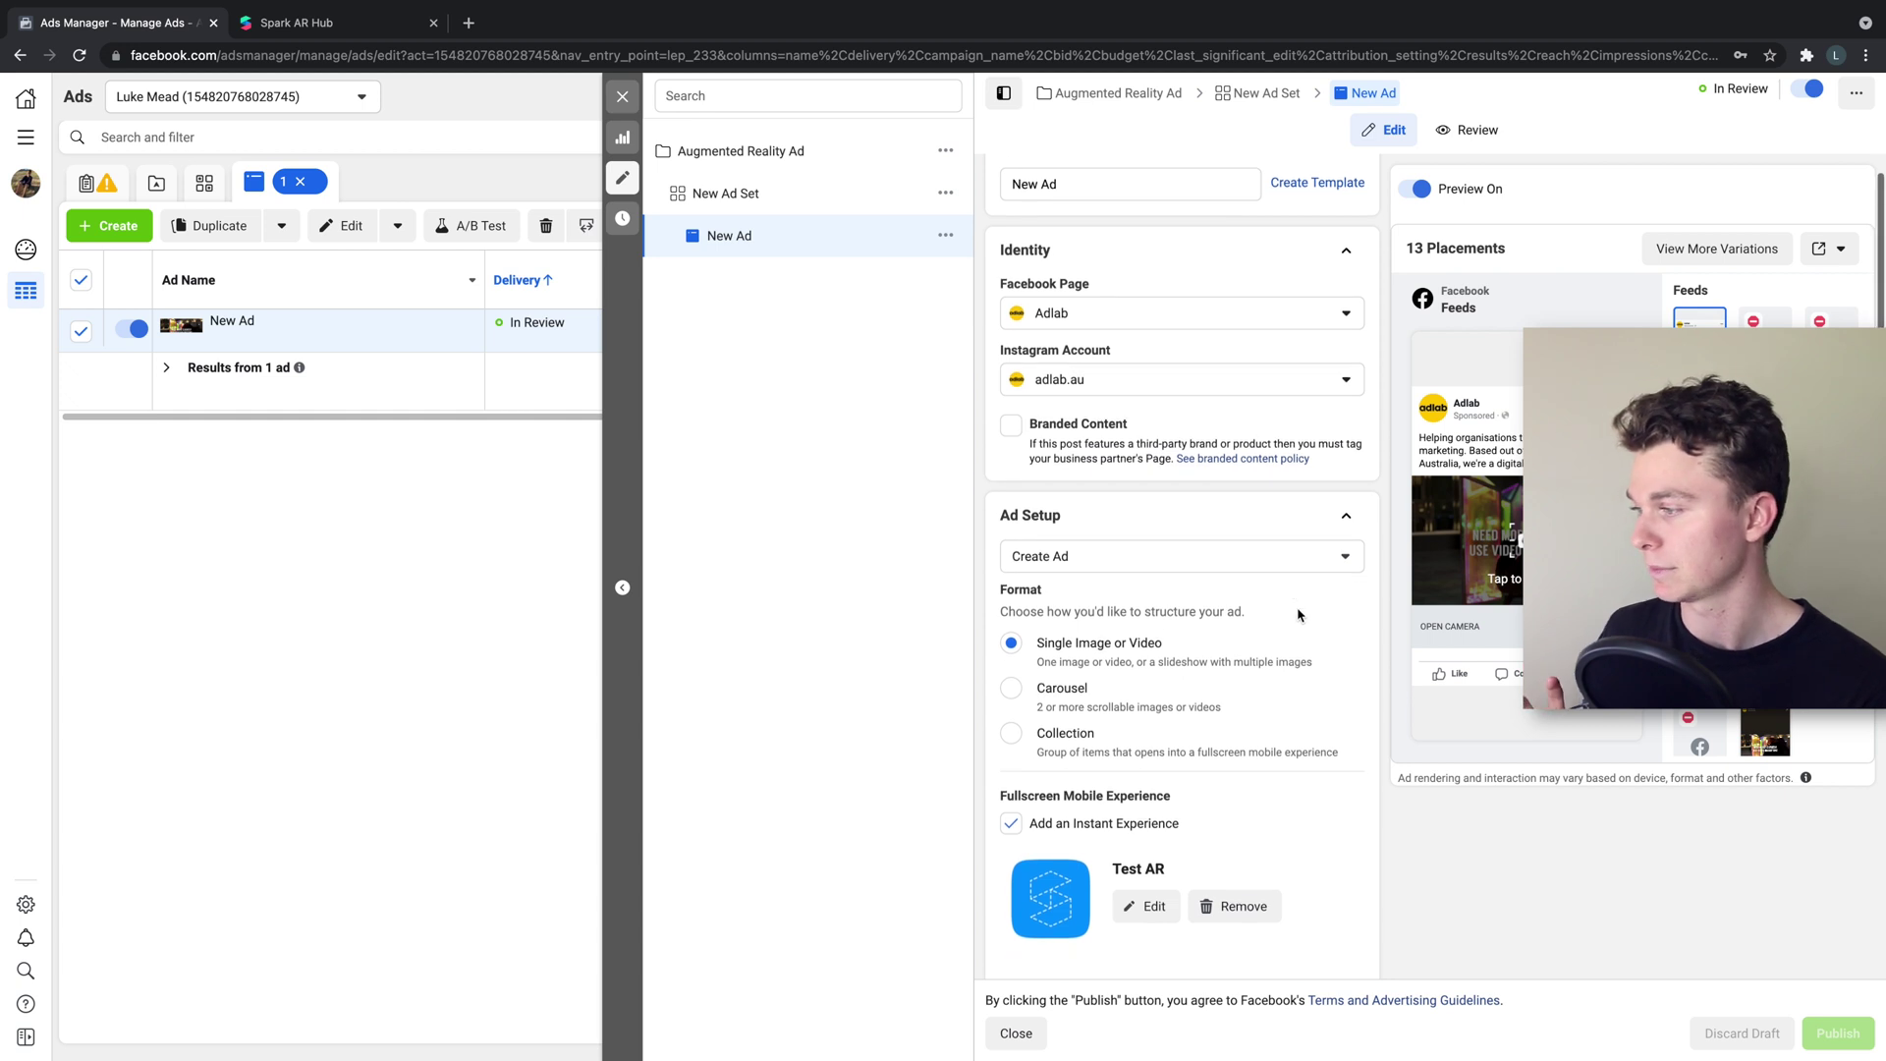
scroll(1051, 637, "down", 1)
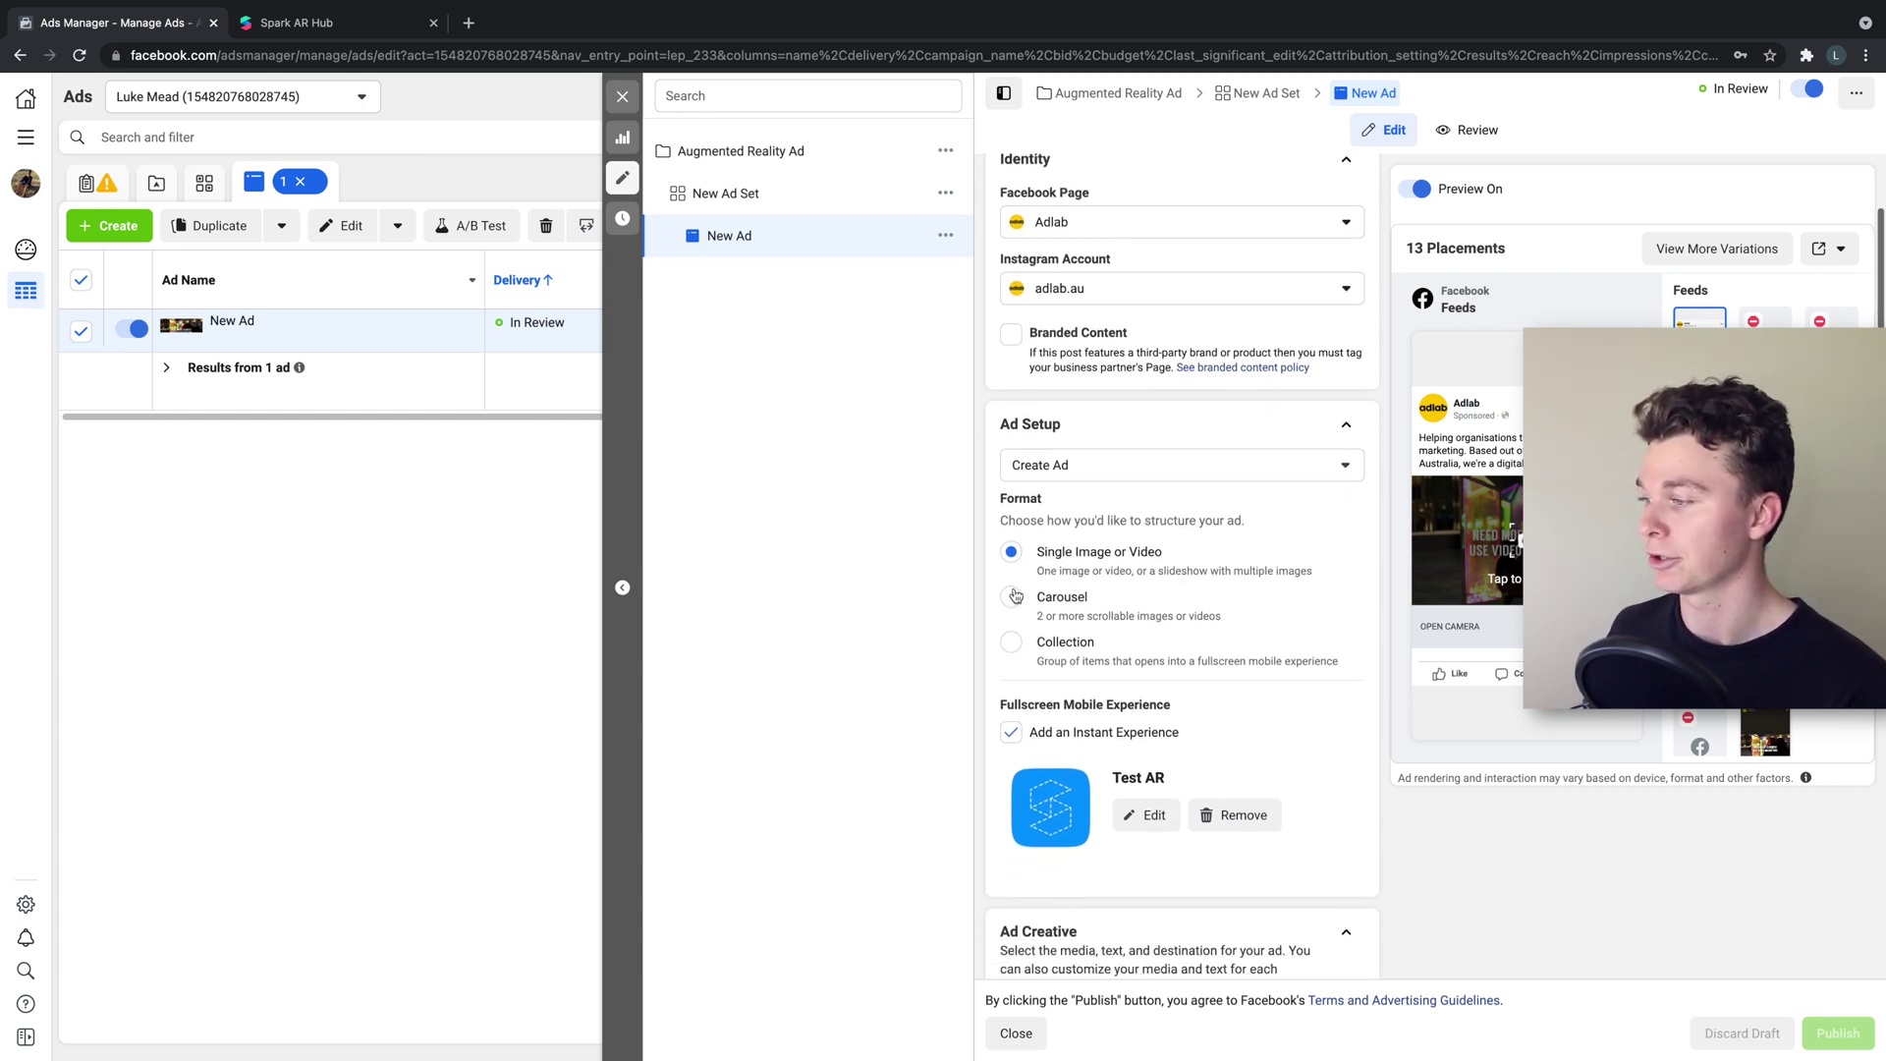
scroll(1027, 570, "down", 1)
scroll(1198, 573, "down", 5)
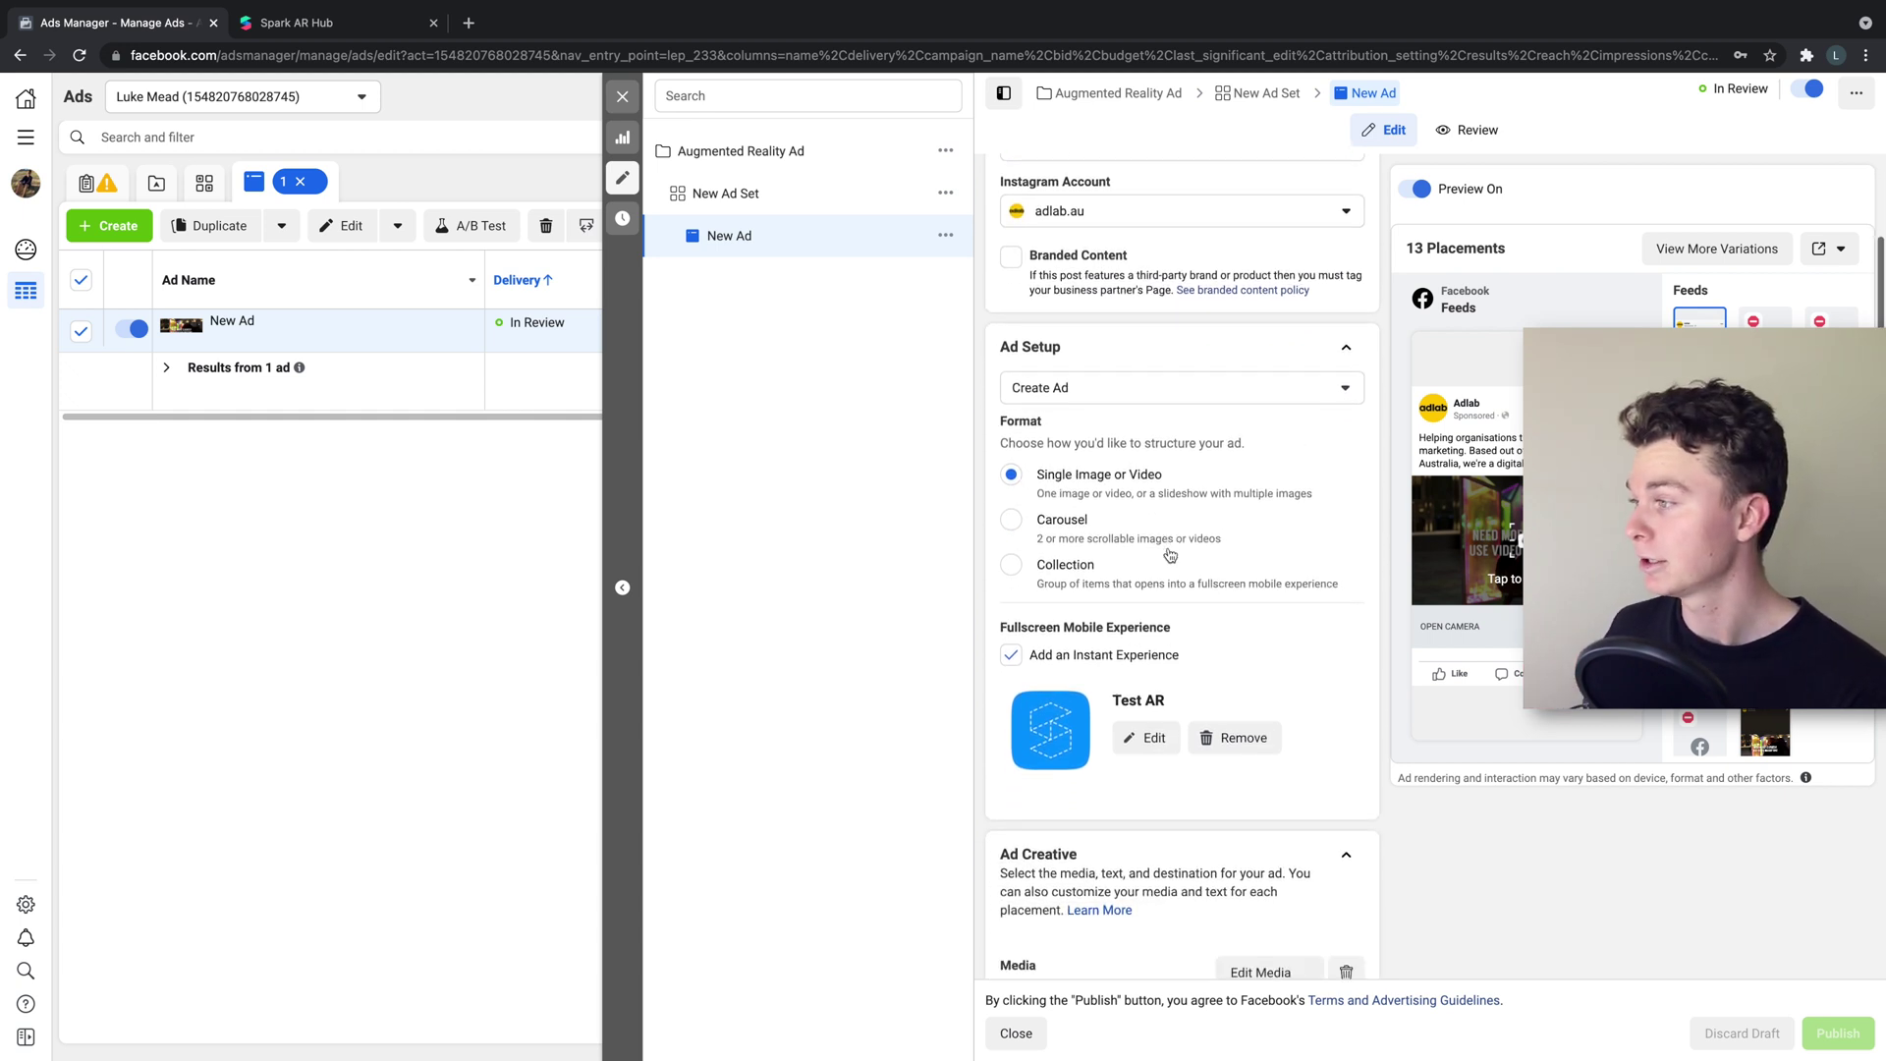
scroll(1080, 535, "down", 1)
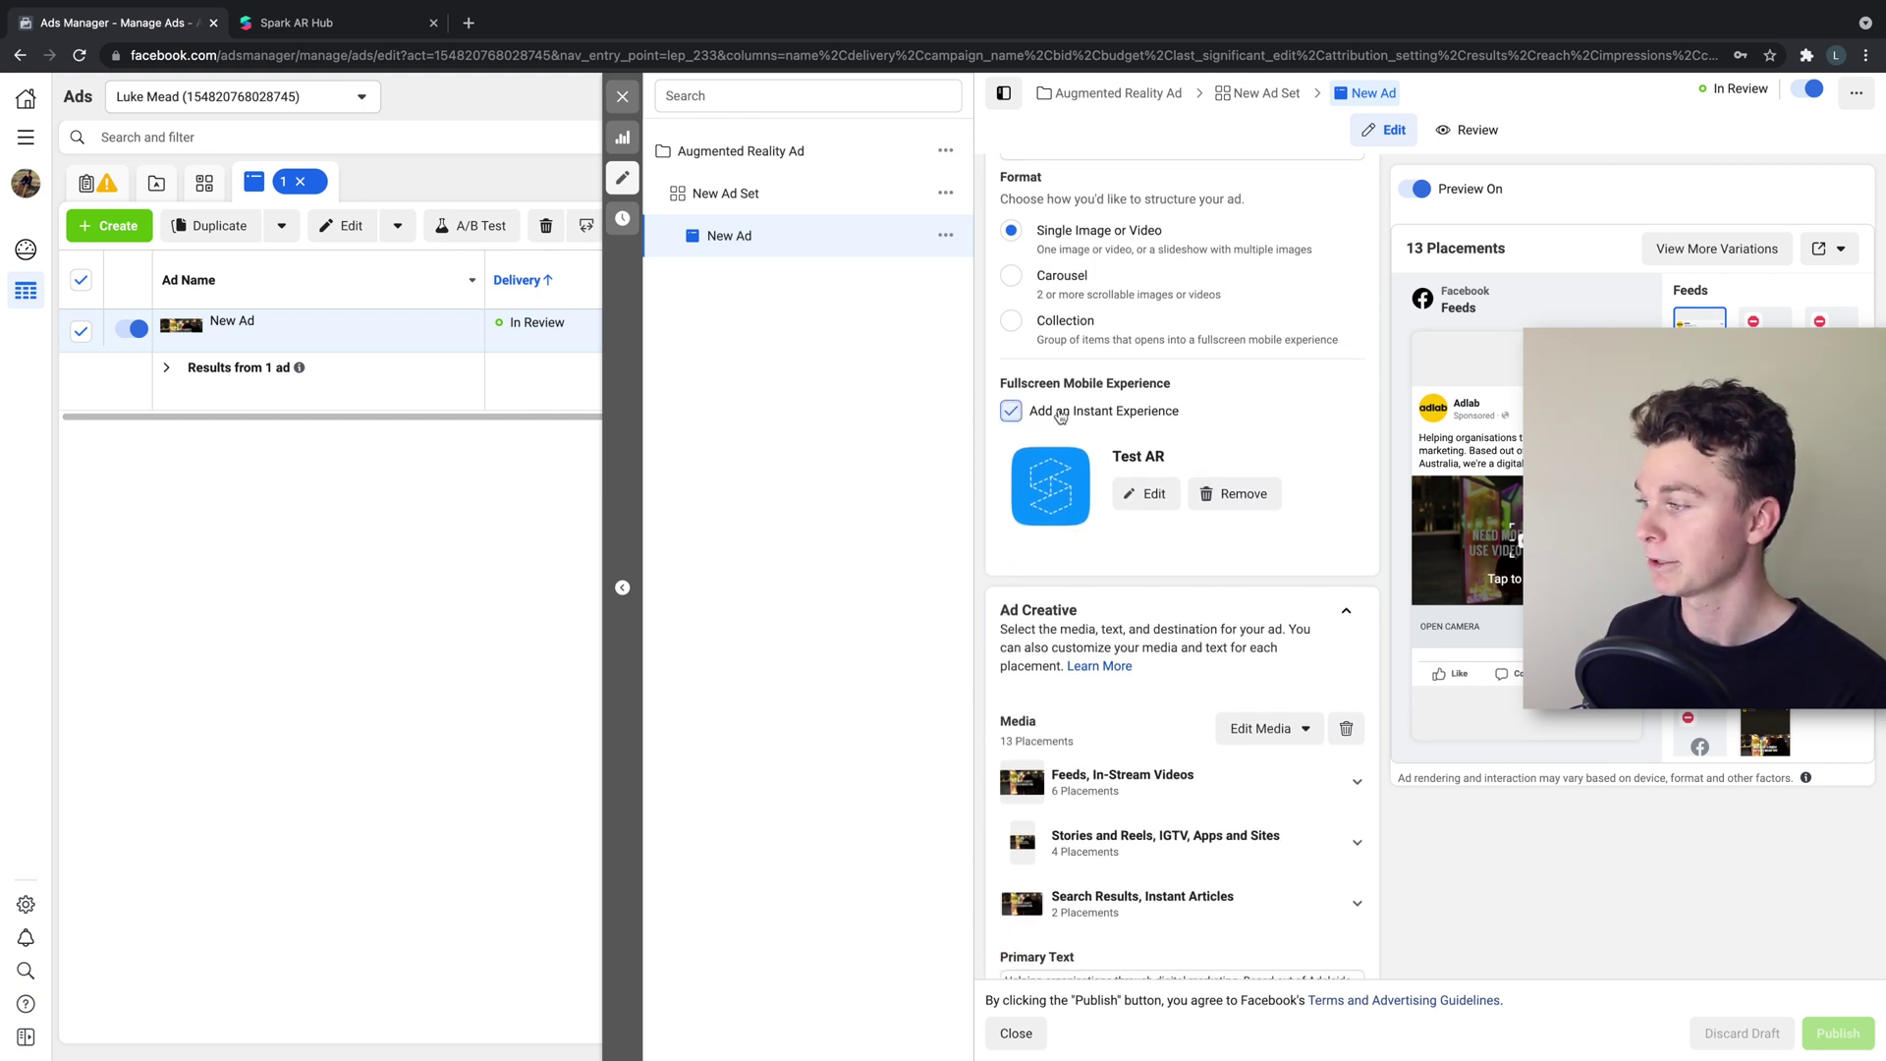
left_click(1015, 417)
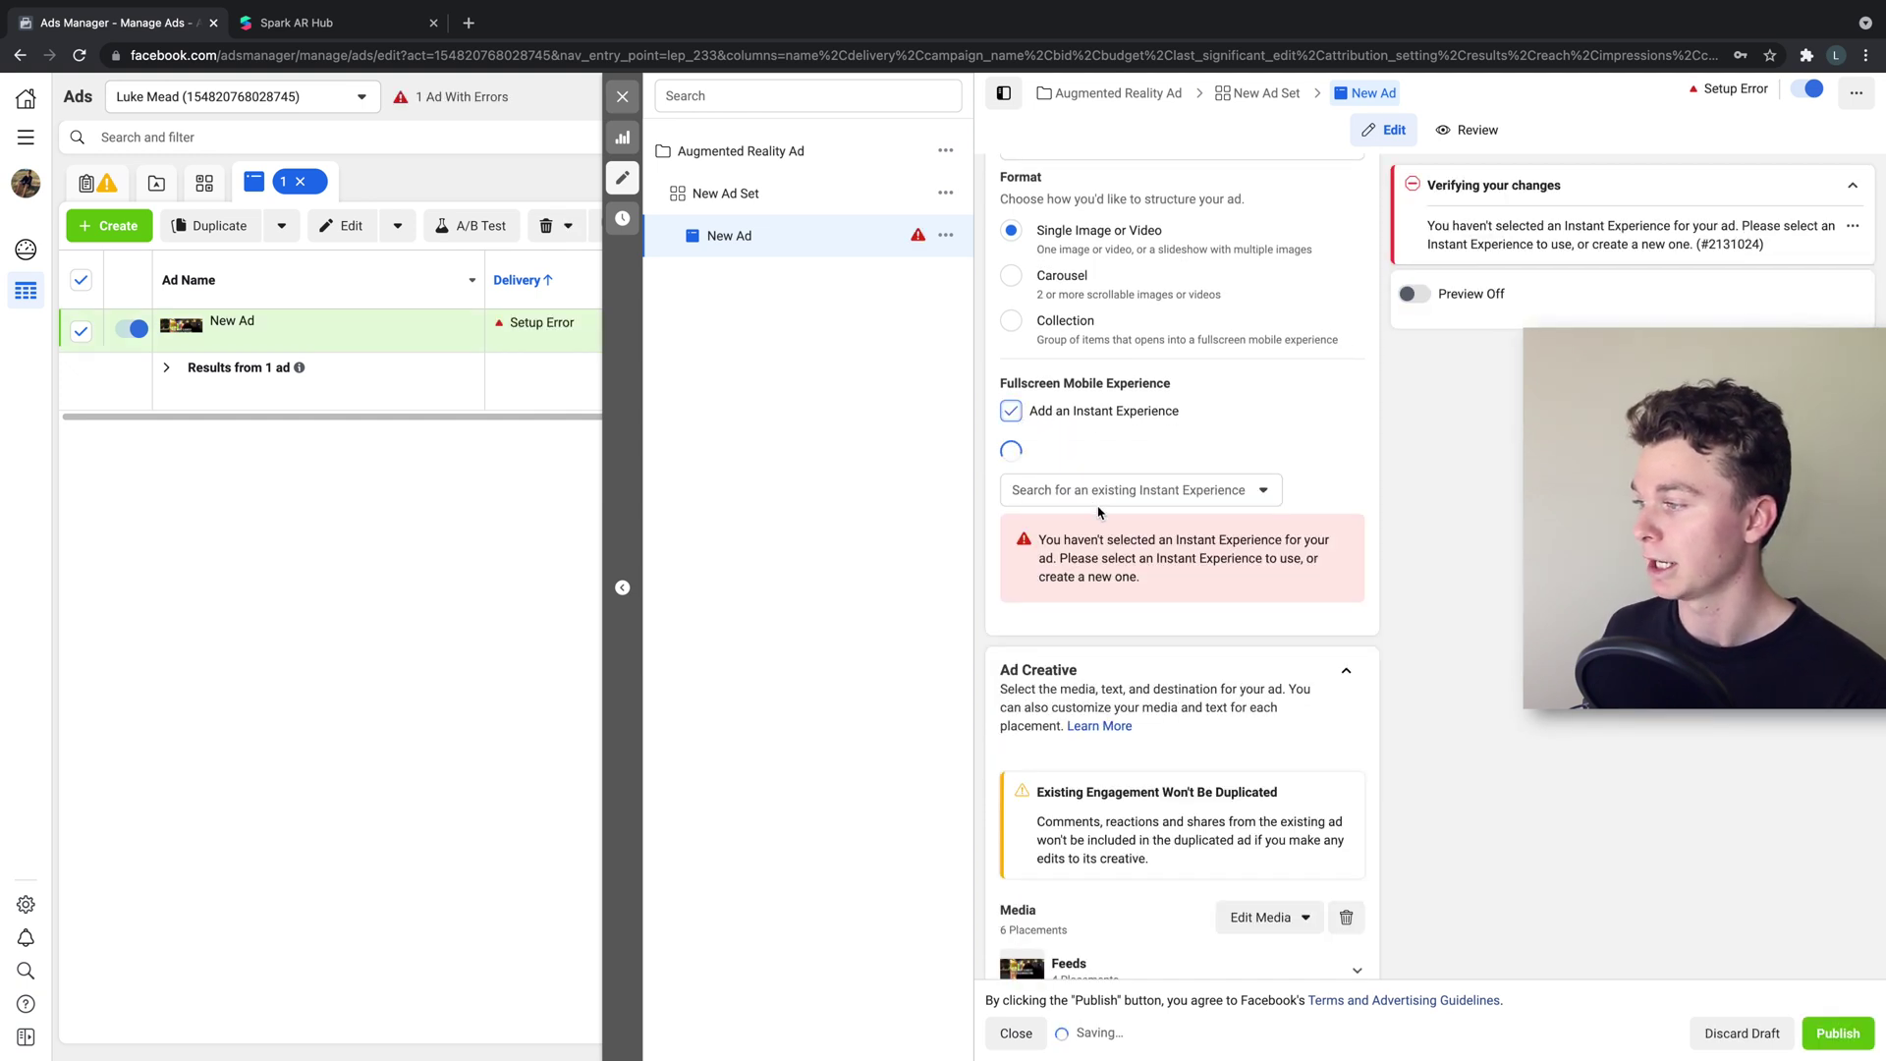
left_click(1097, 460)
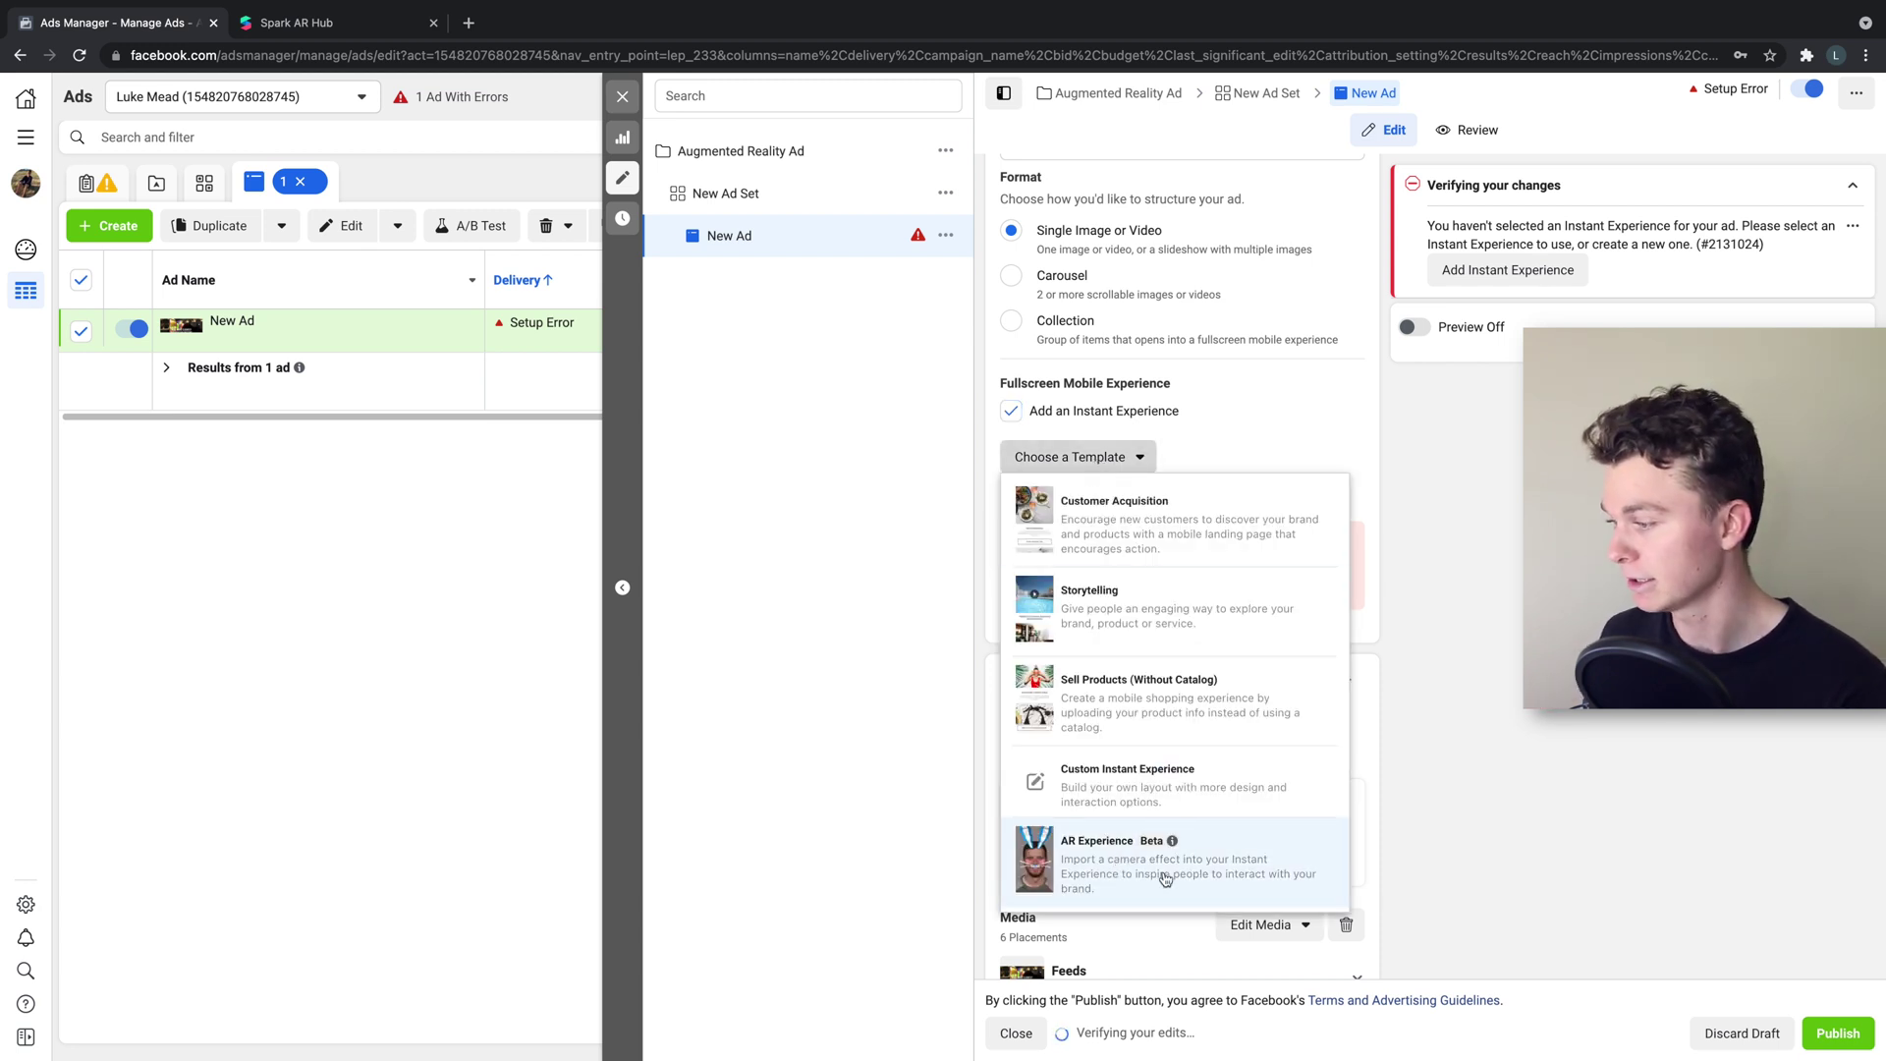
left_click(1108, 853)
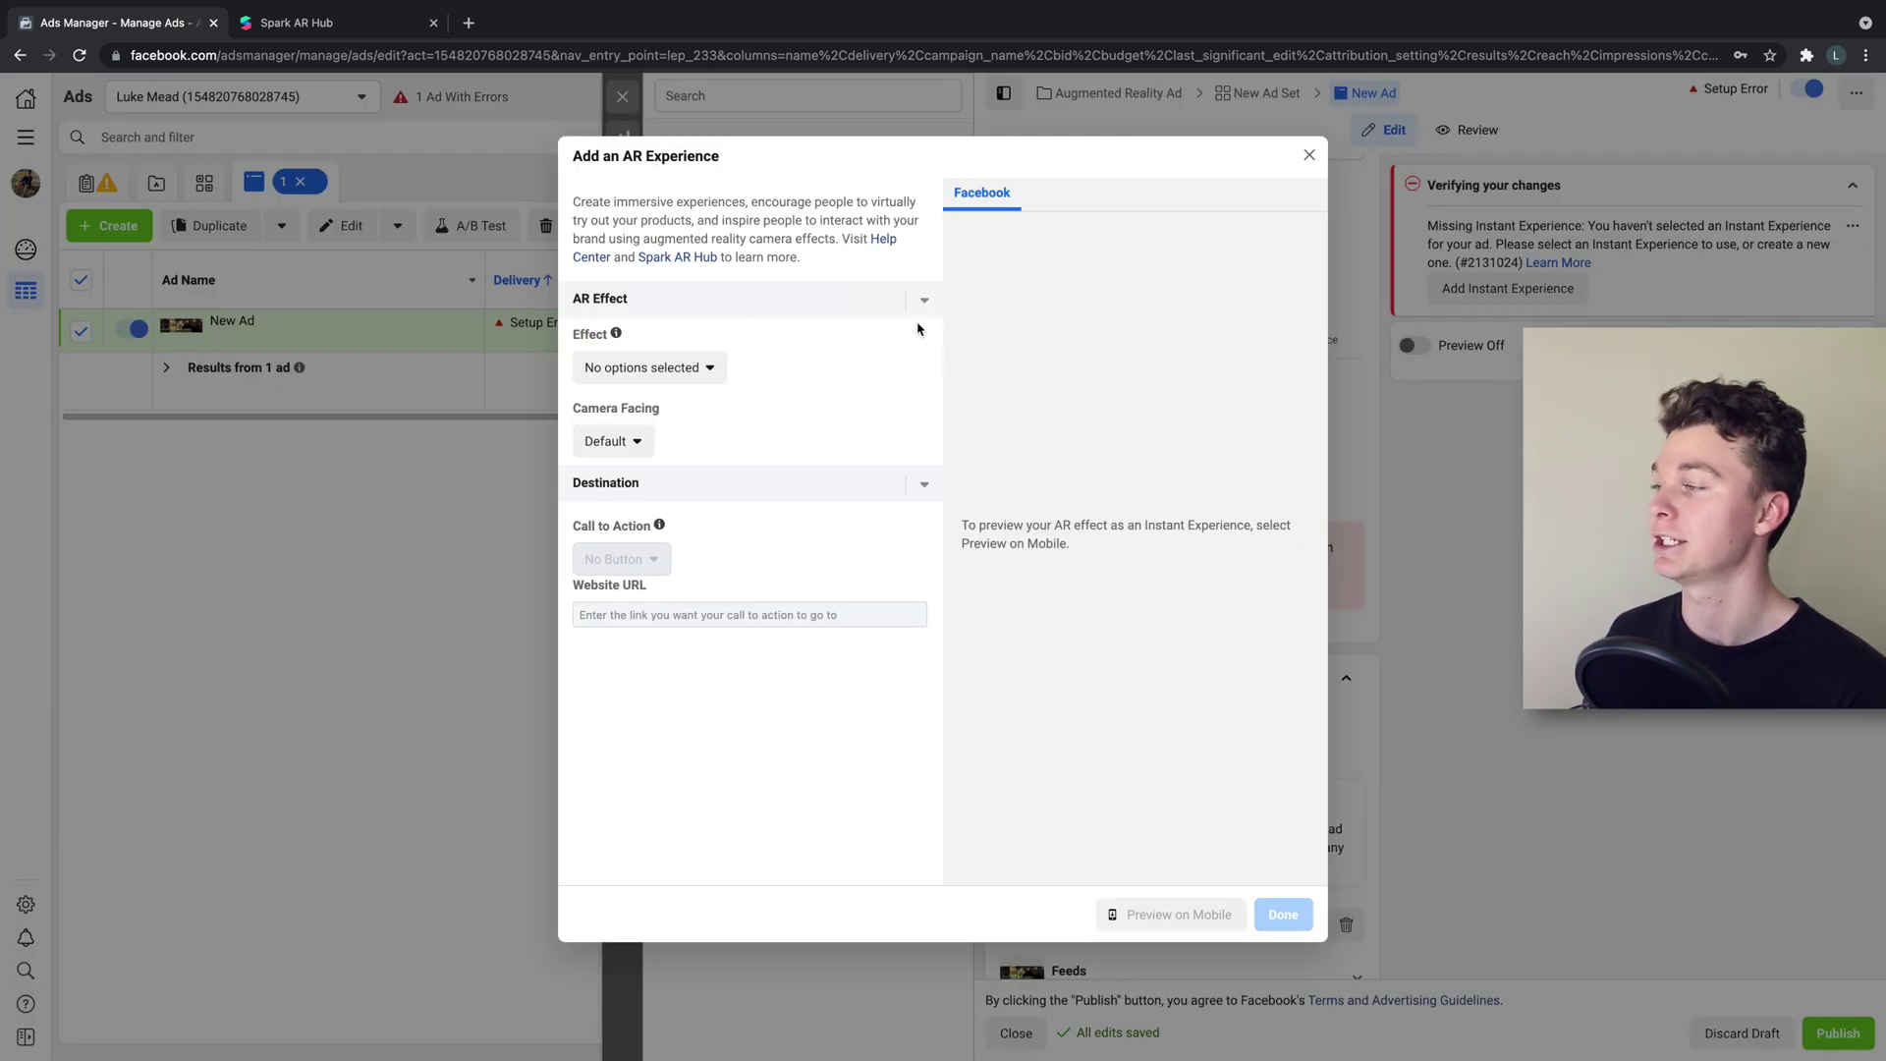
Select Test AR as the AR experience's effect, checking it against the Ads Effects list in Spark AR Hub.
left_click(702, 364)
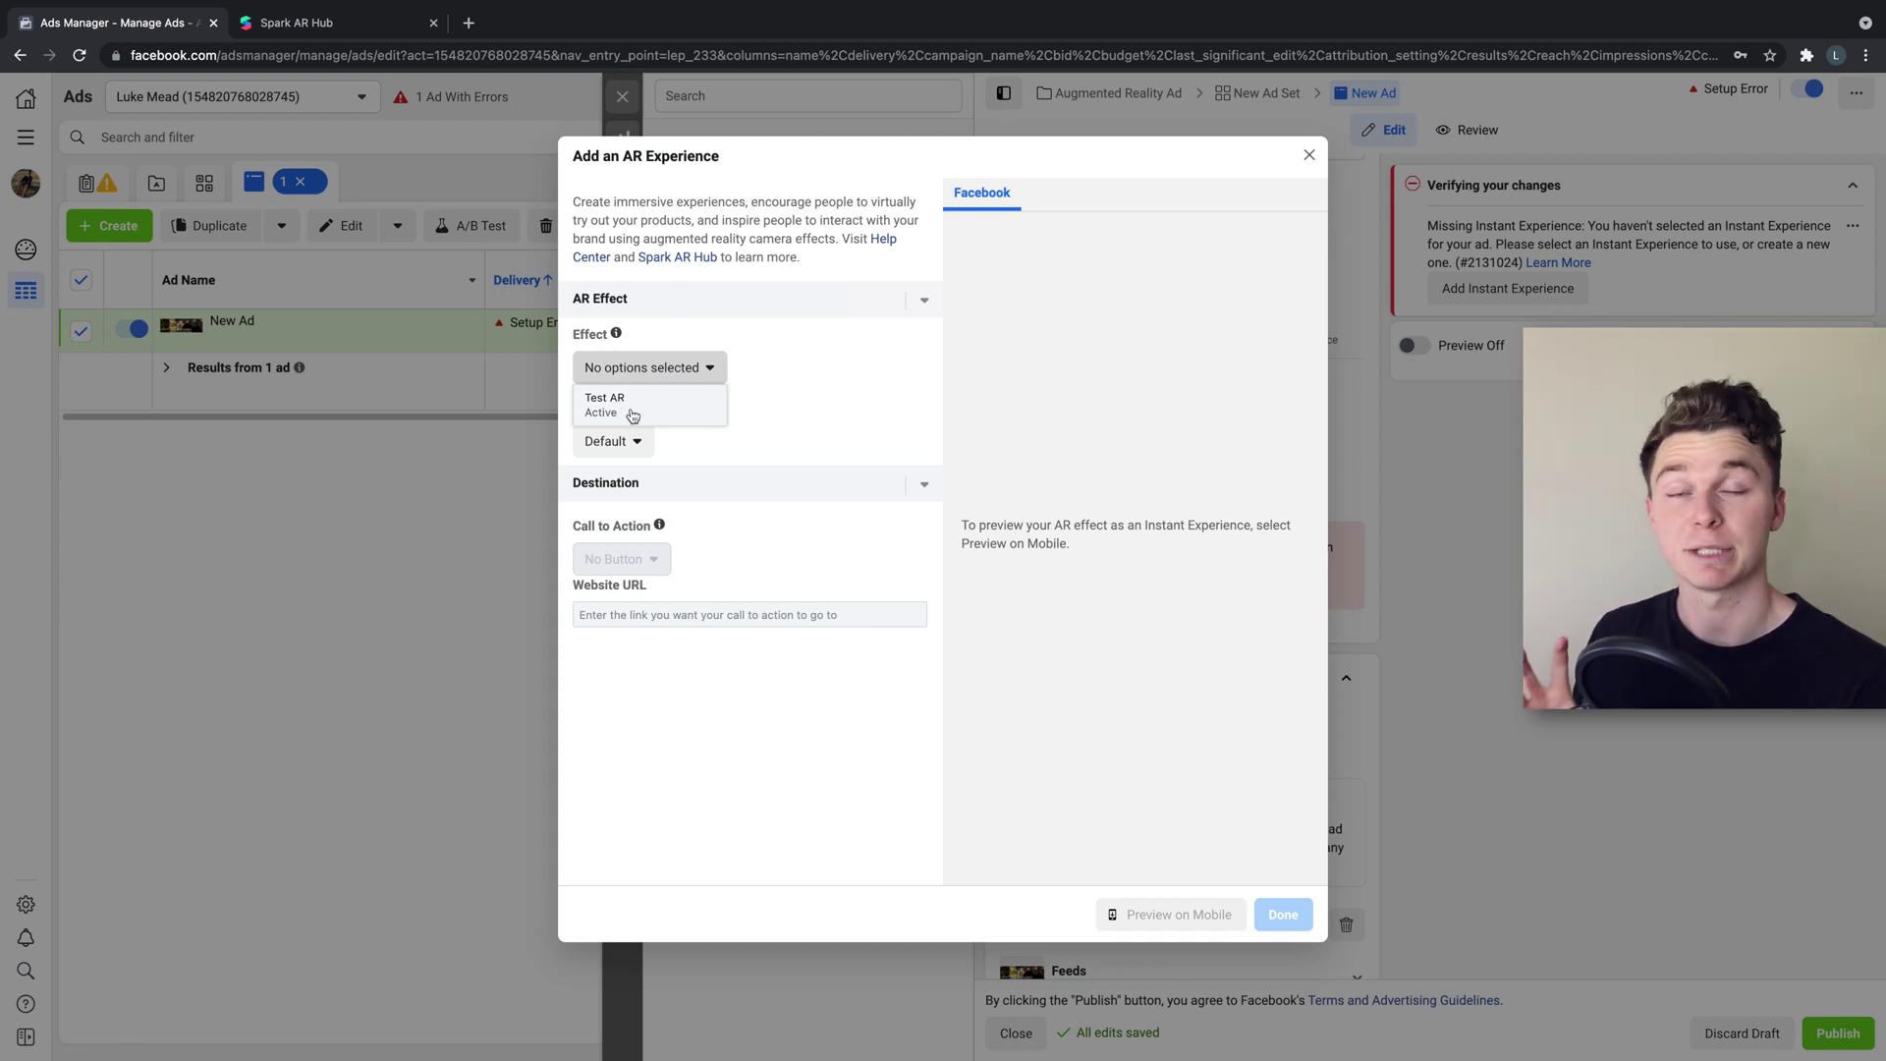
left_click(262, 9)
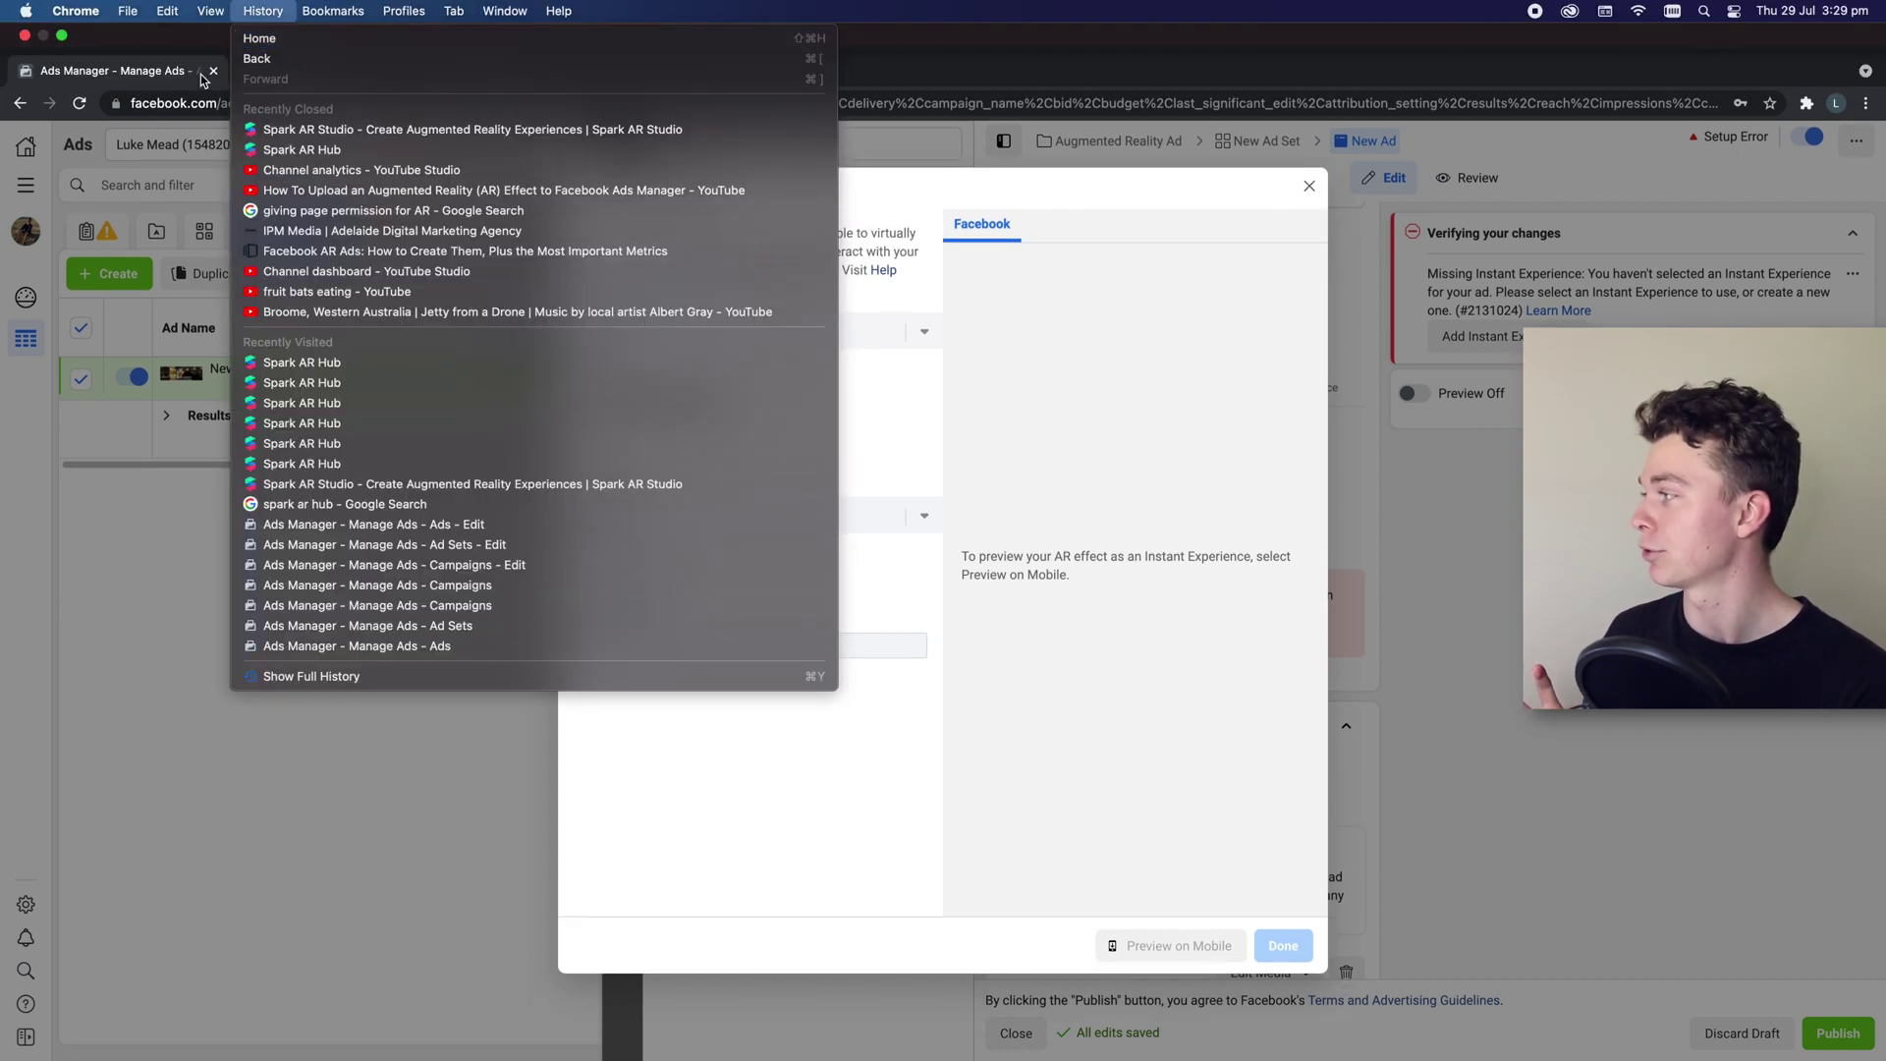
left_click(270, 69)
left_click(297, 69)
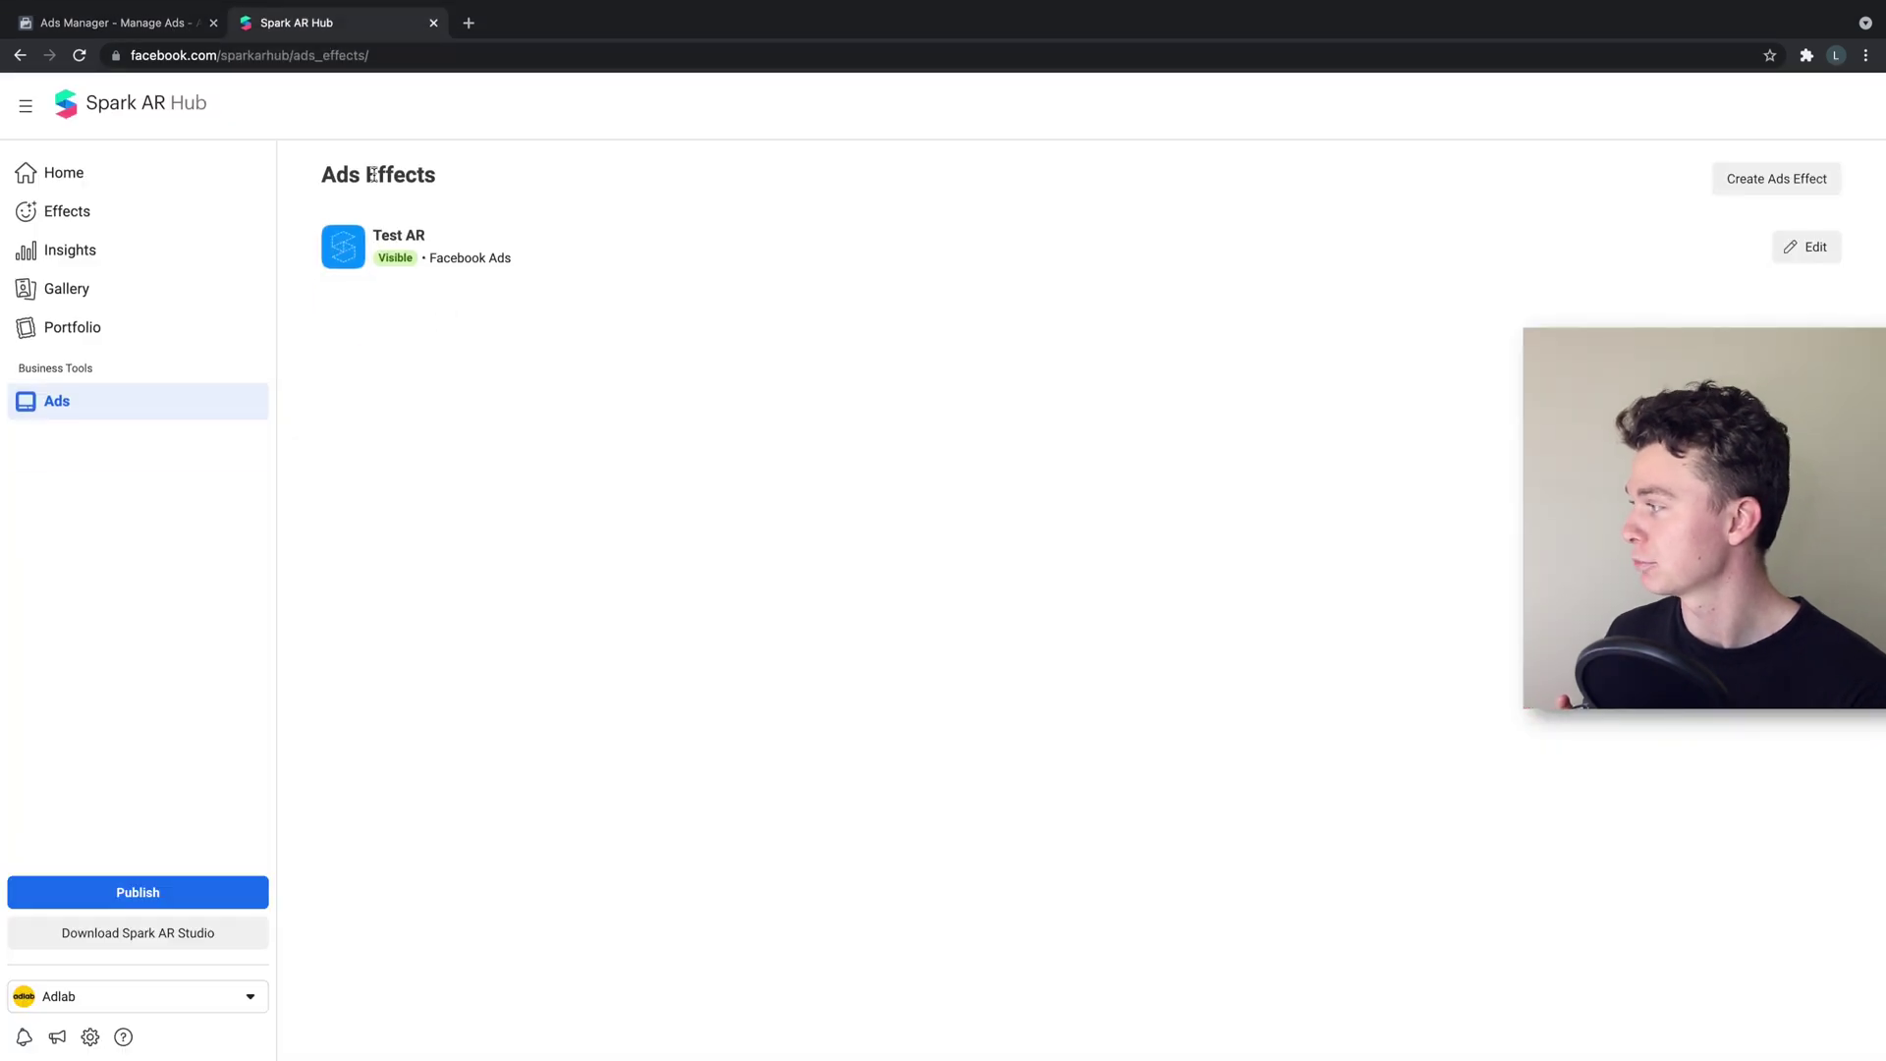
left_click(160, 23)
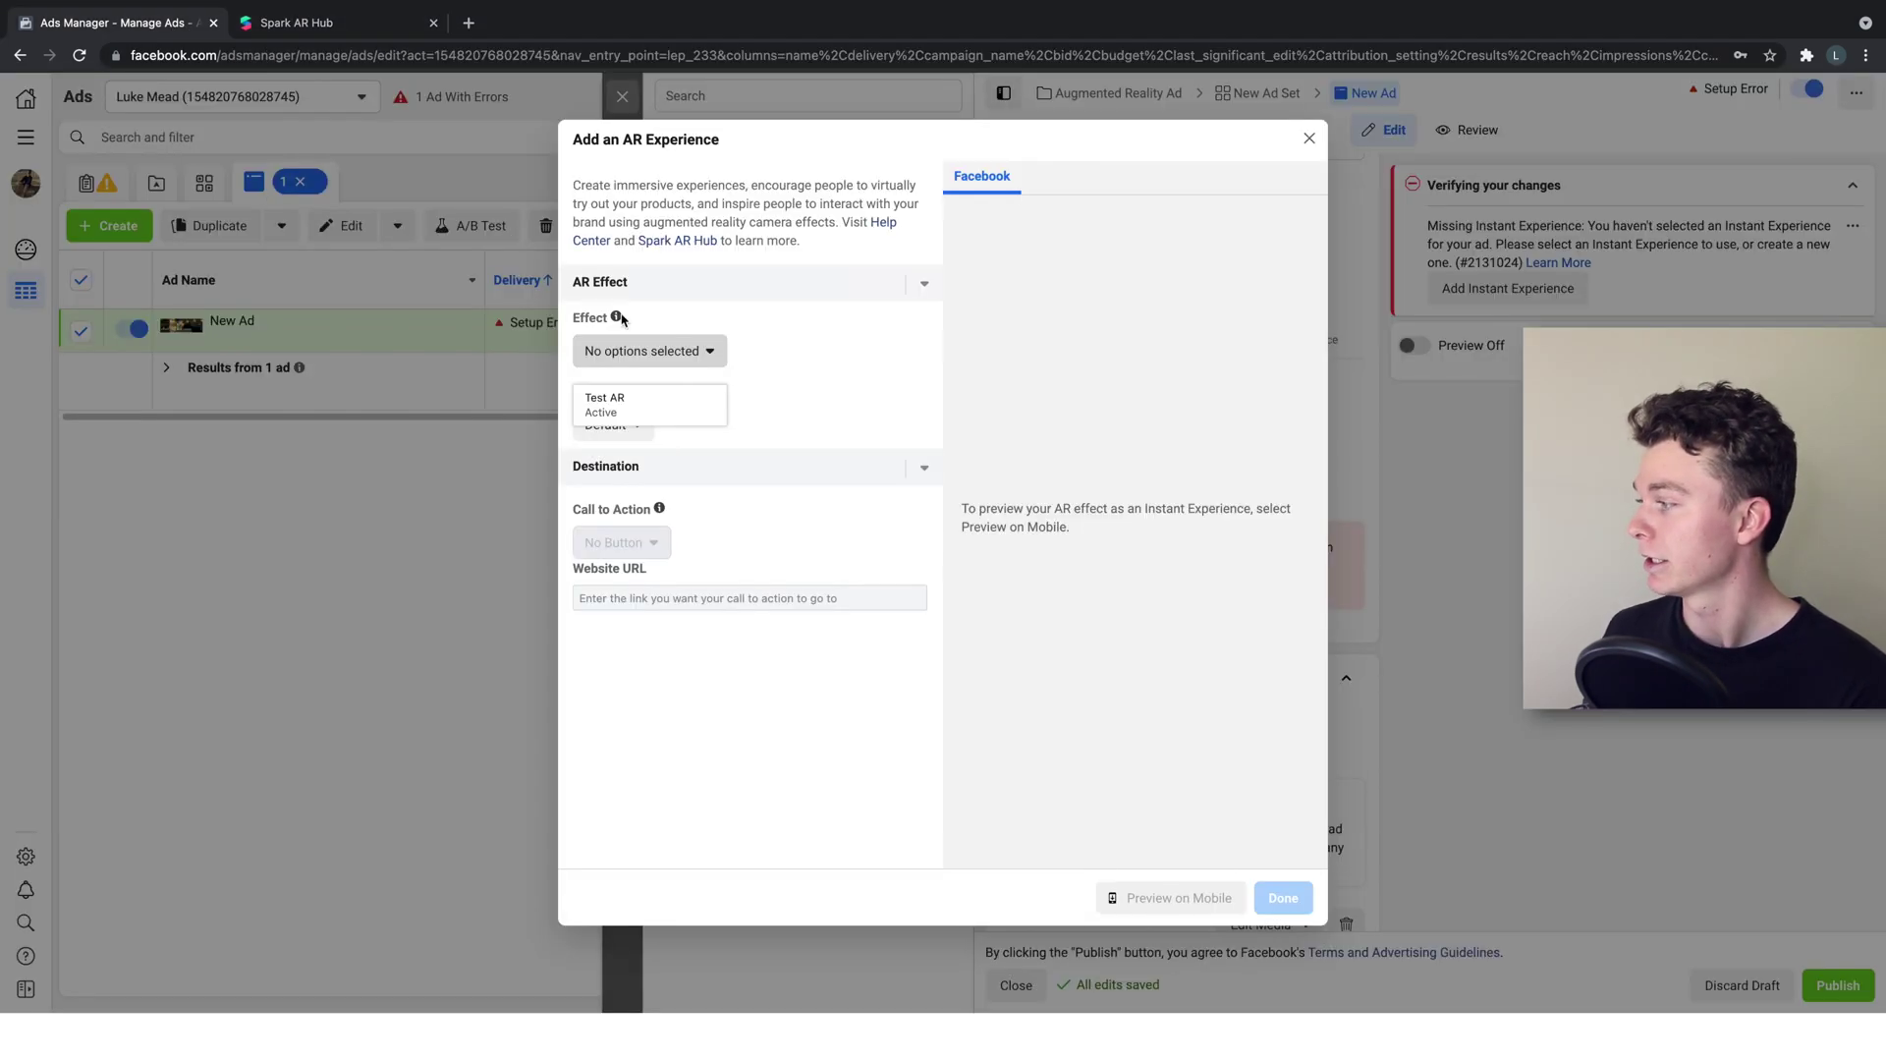
left_click(641, 385)
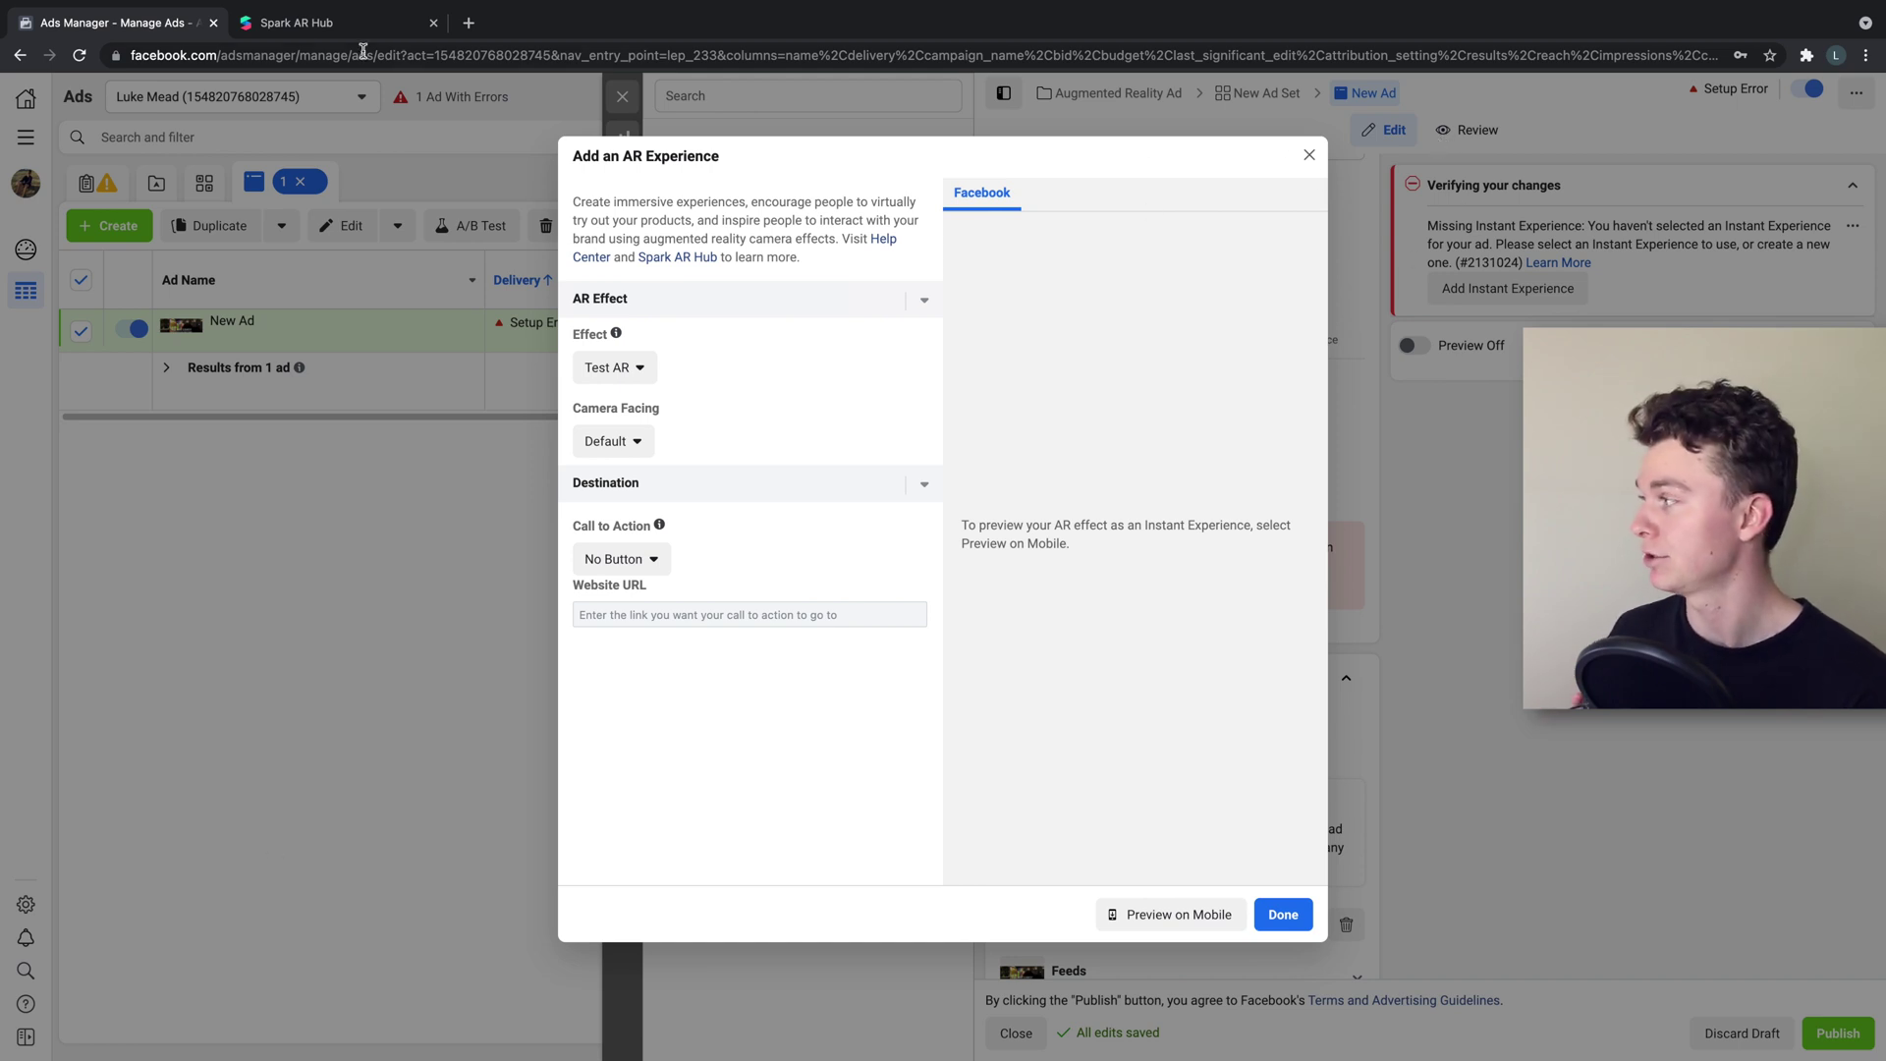
left_click(298, 21)
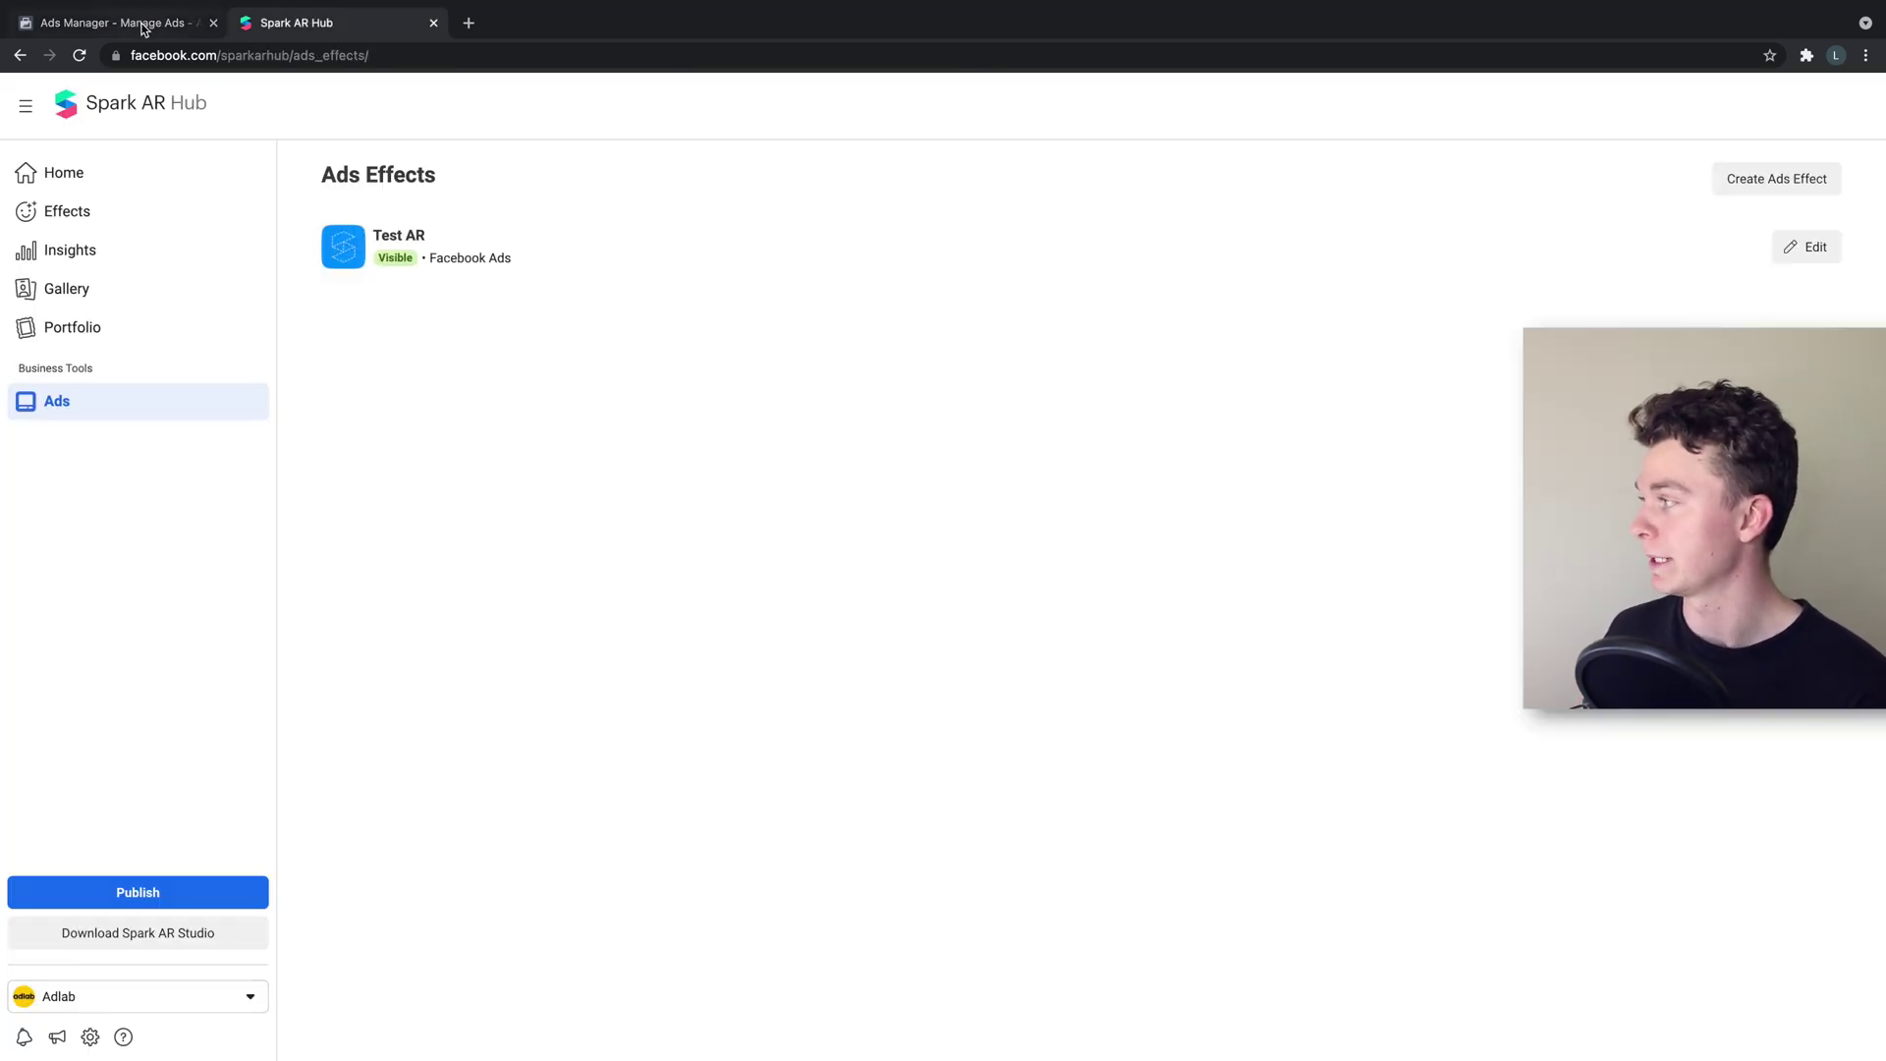
left_click(172, 26)
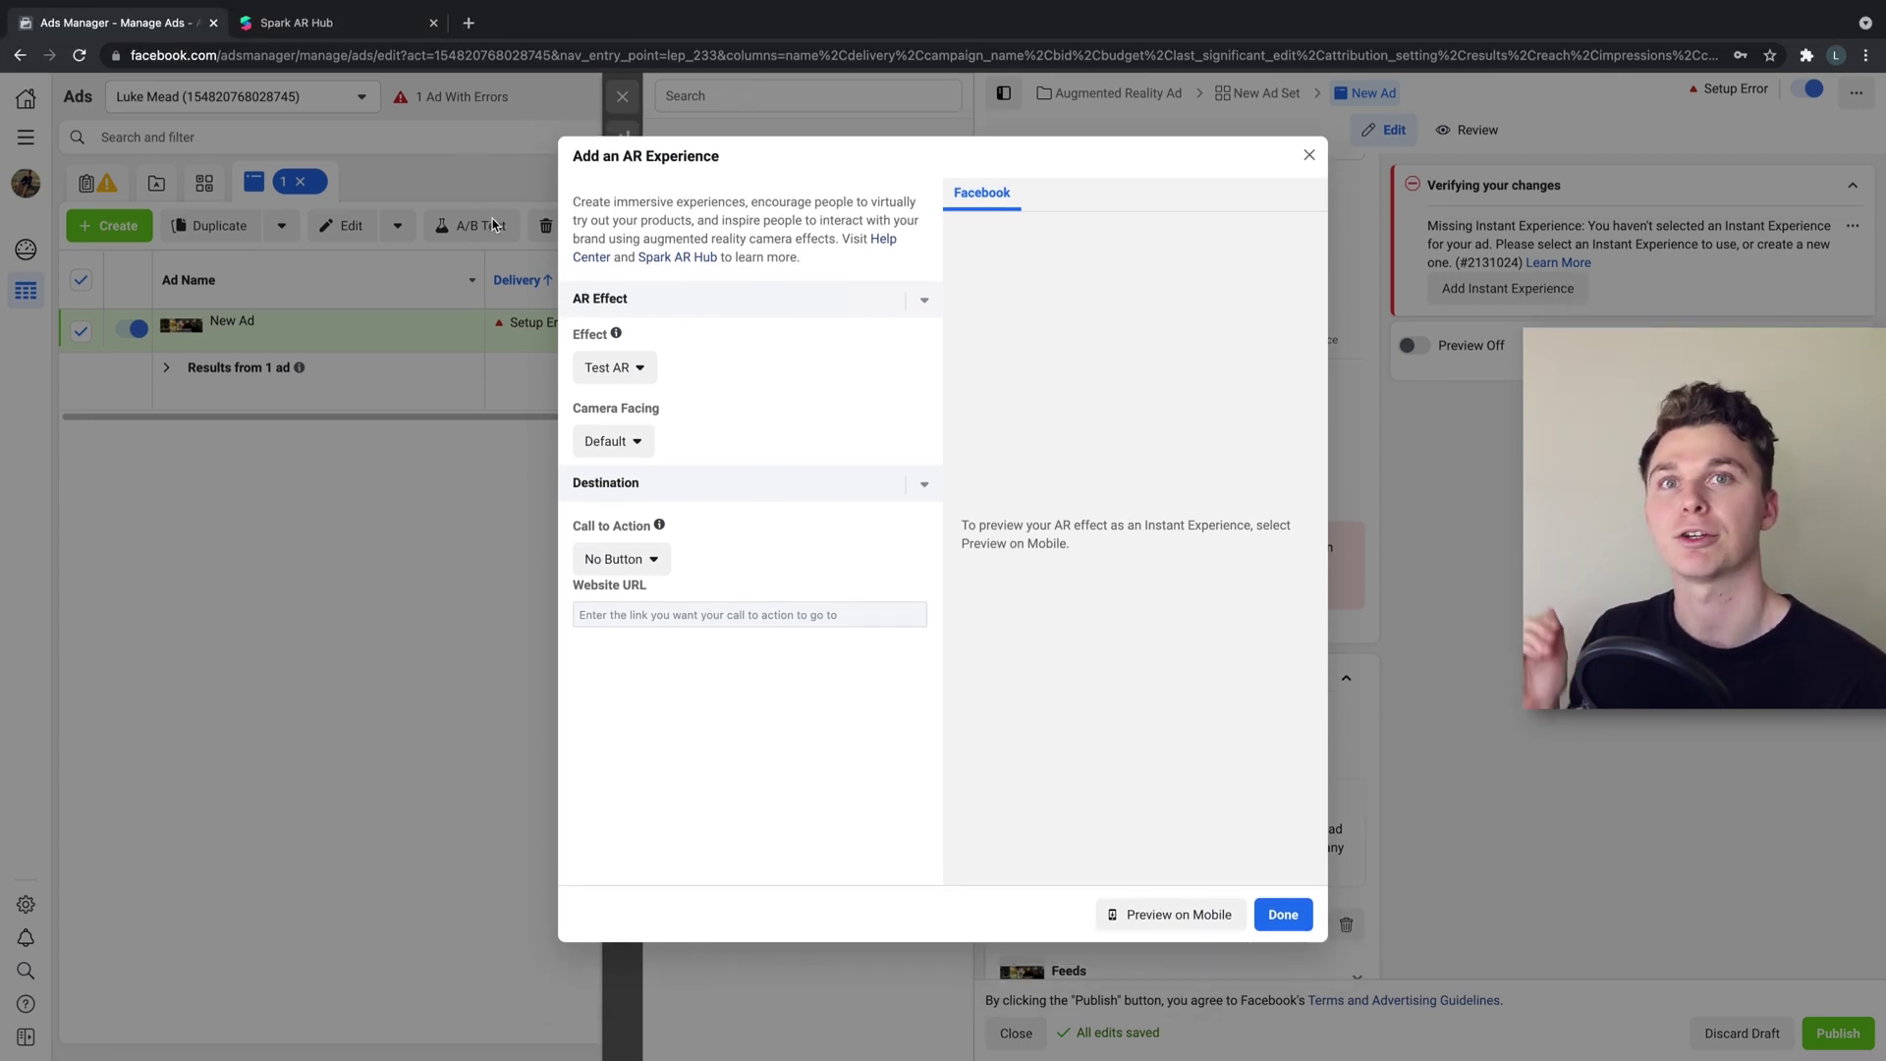
Set the AR experience's camera facing to Front camera, keep No Button as the call to action, and save it.
left_click(611, 441)
left_click(638, 523)
left_click(632, 441)
left_click(629, 498)
left_click(636, 561)
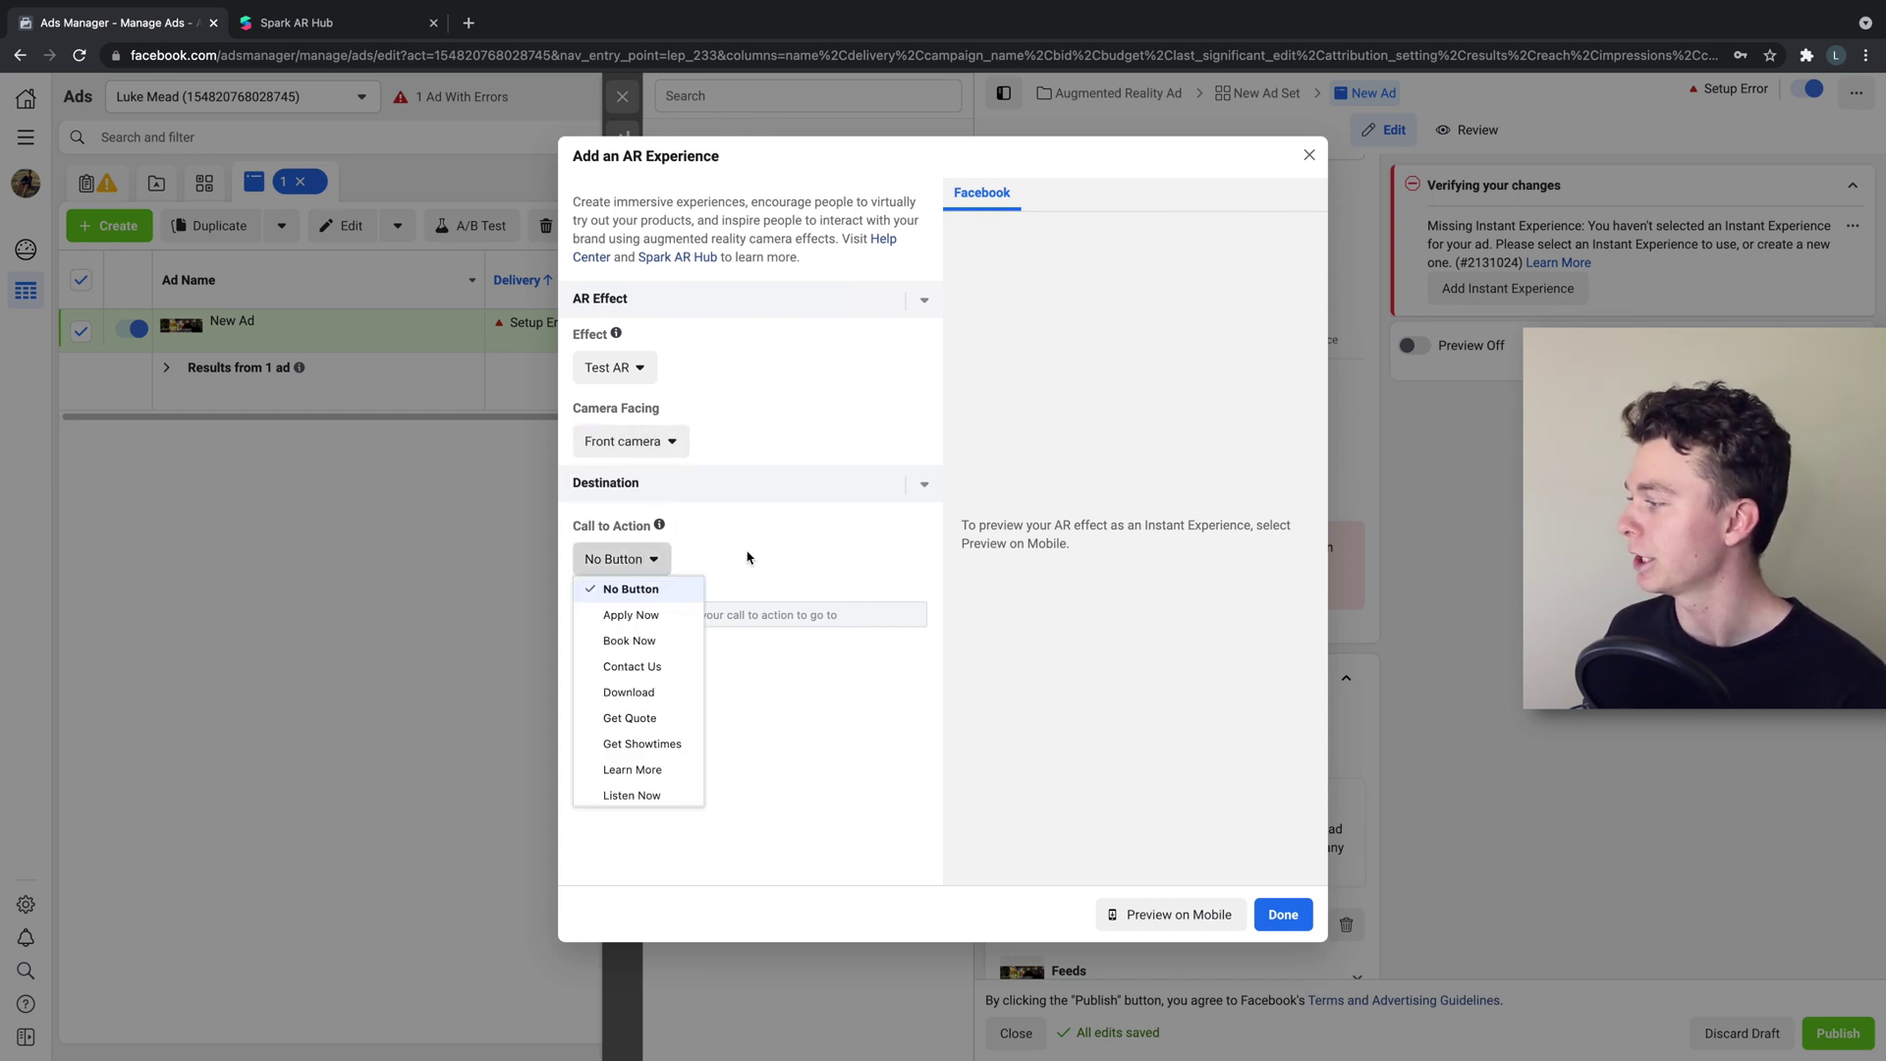
left_click(749, 557)
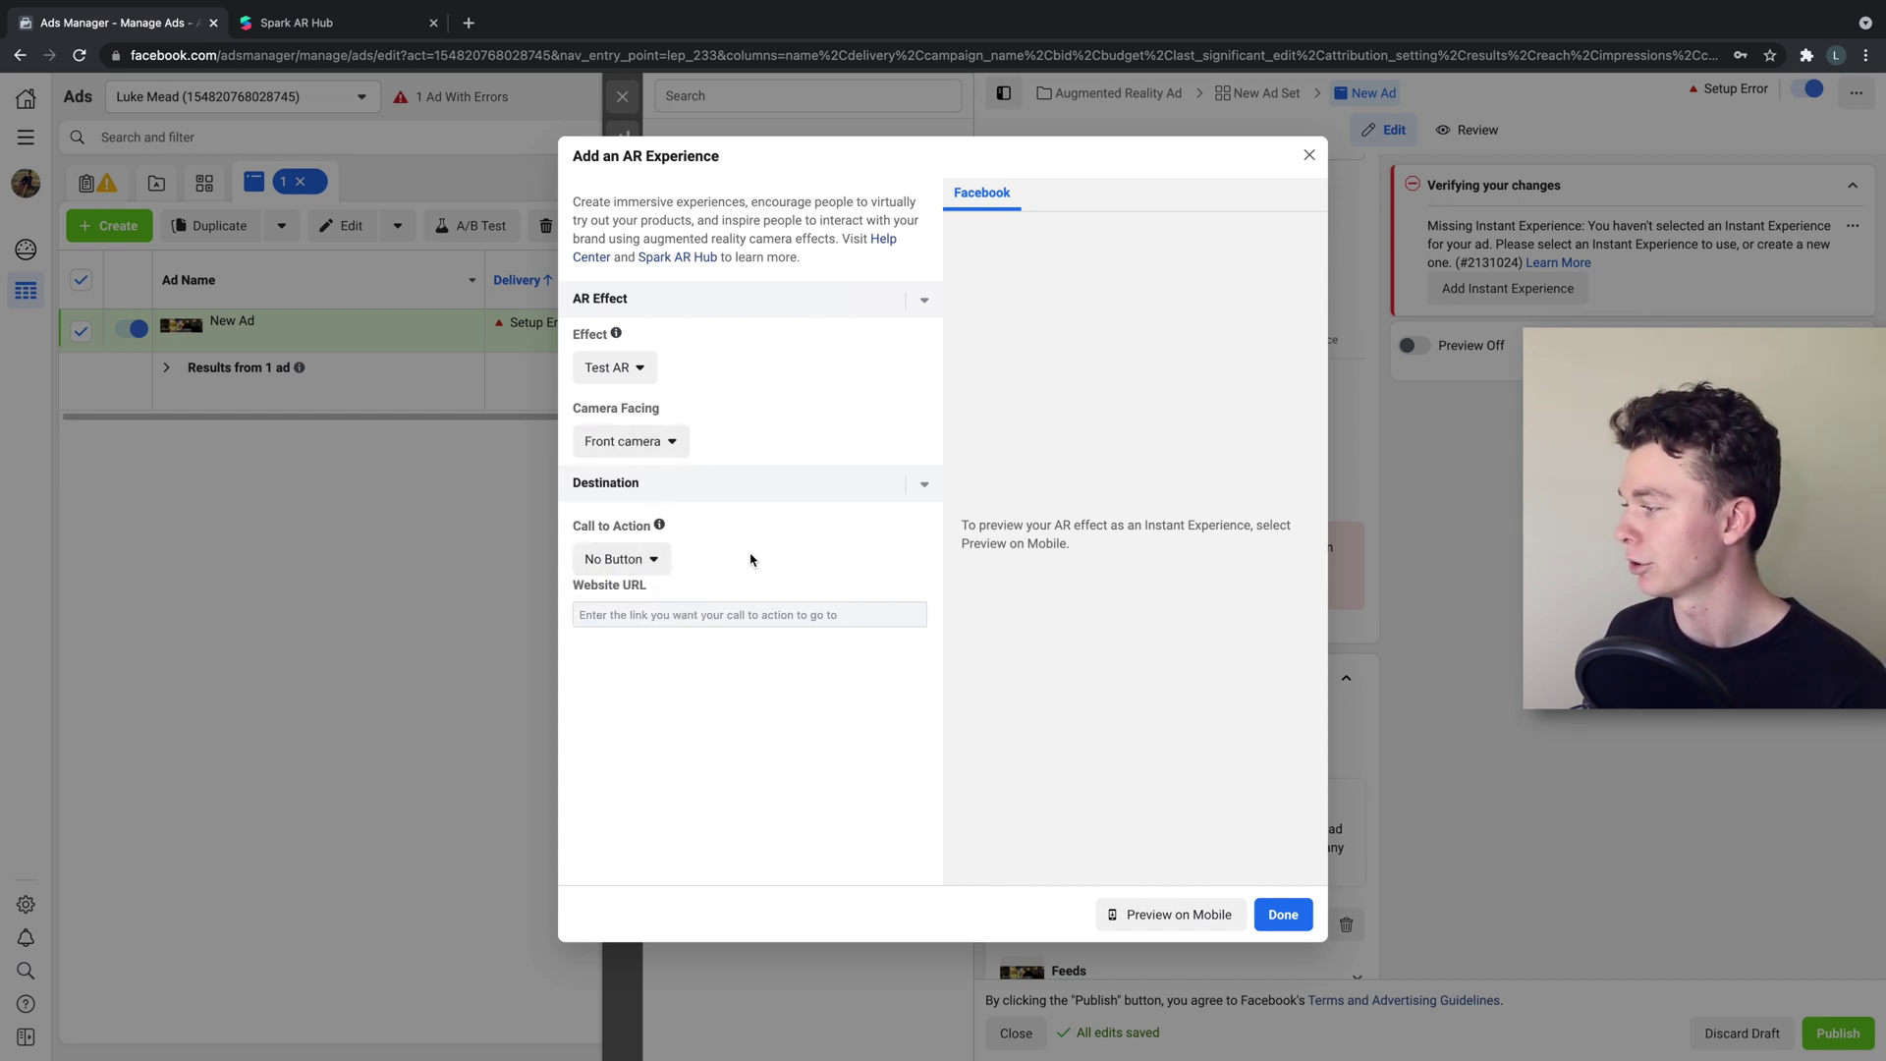
left_click(1274, 913)
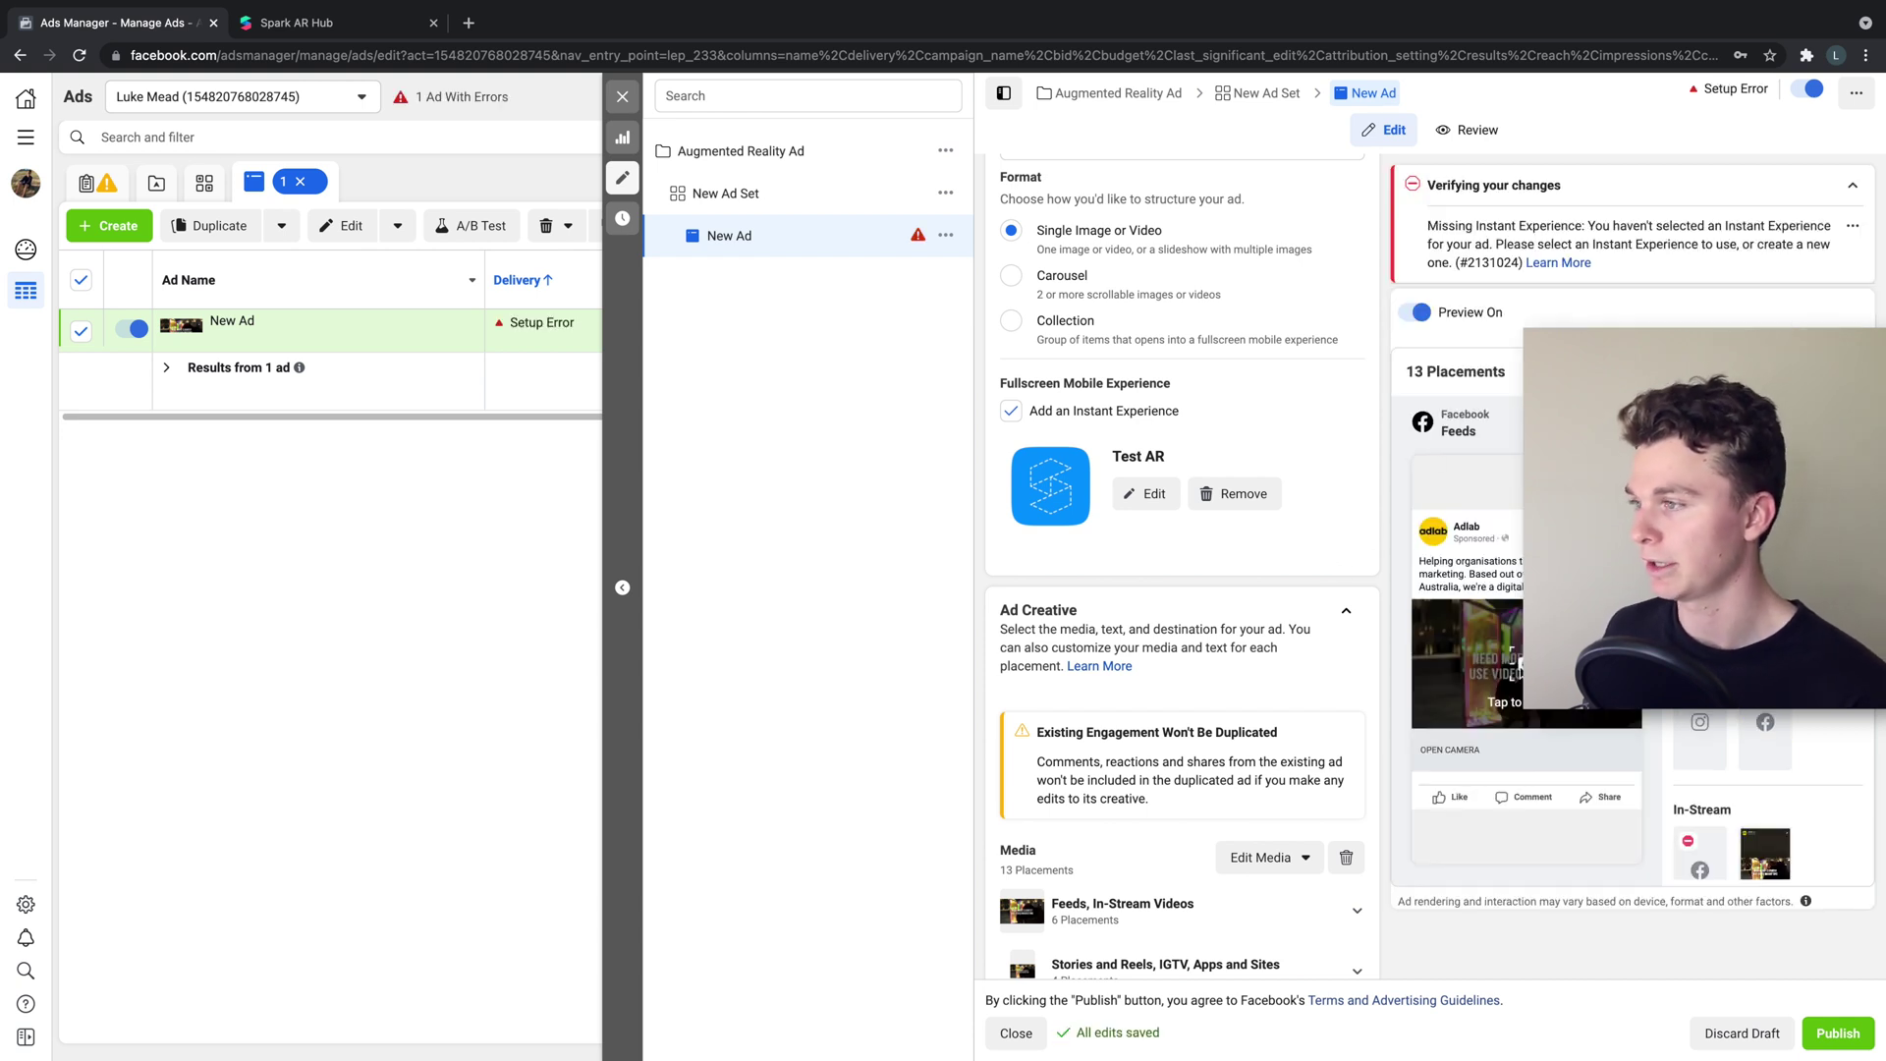
Look over the ad's primary text and remove the existing media from the Ad Creative section.
scroll(1271, 622, "down", 2)
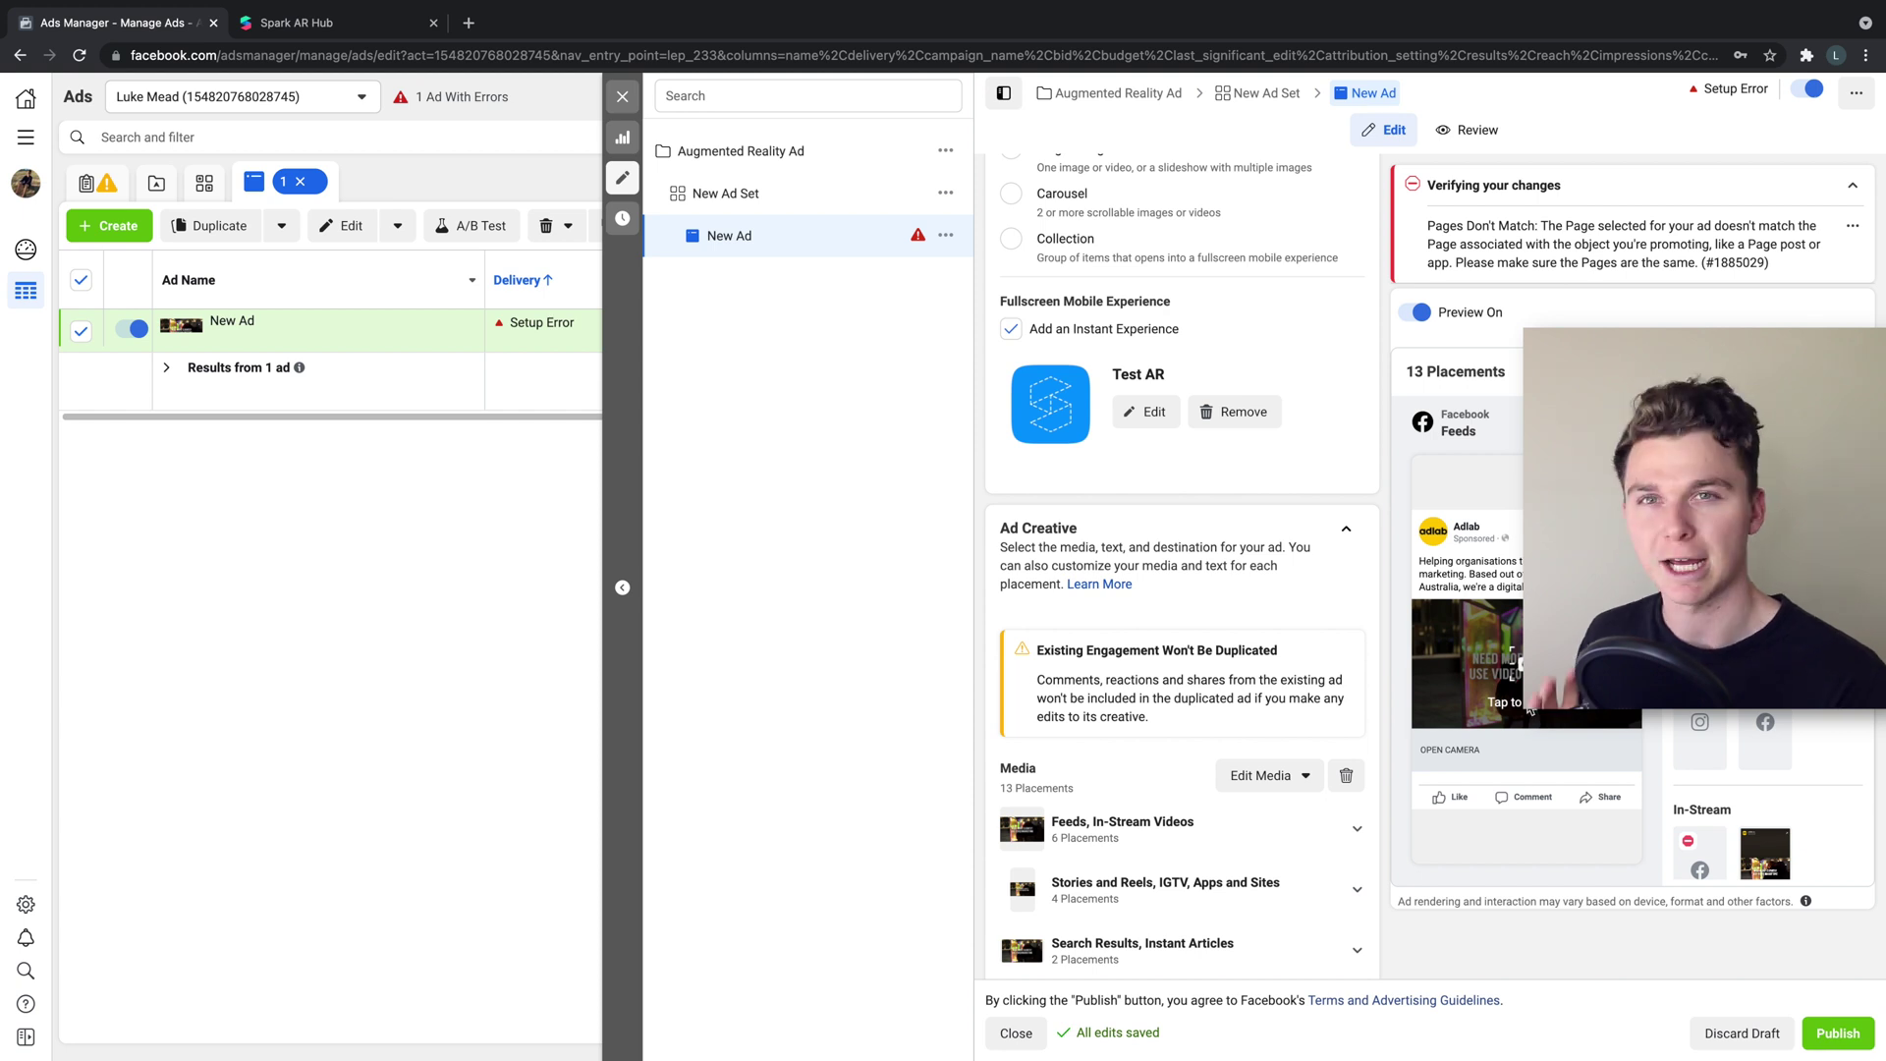
scroll(1514, 702, "down", 1)
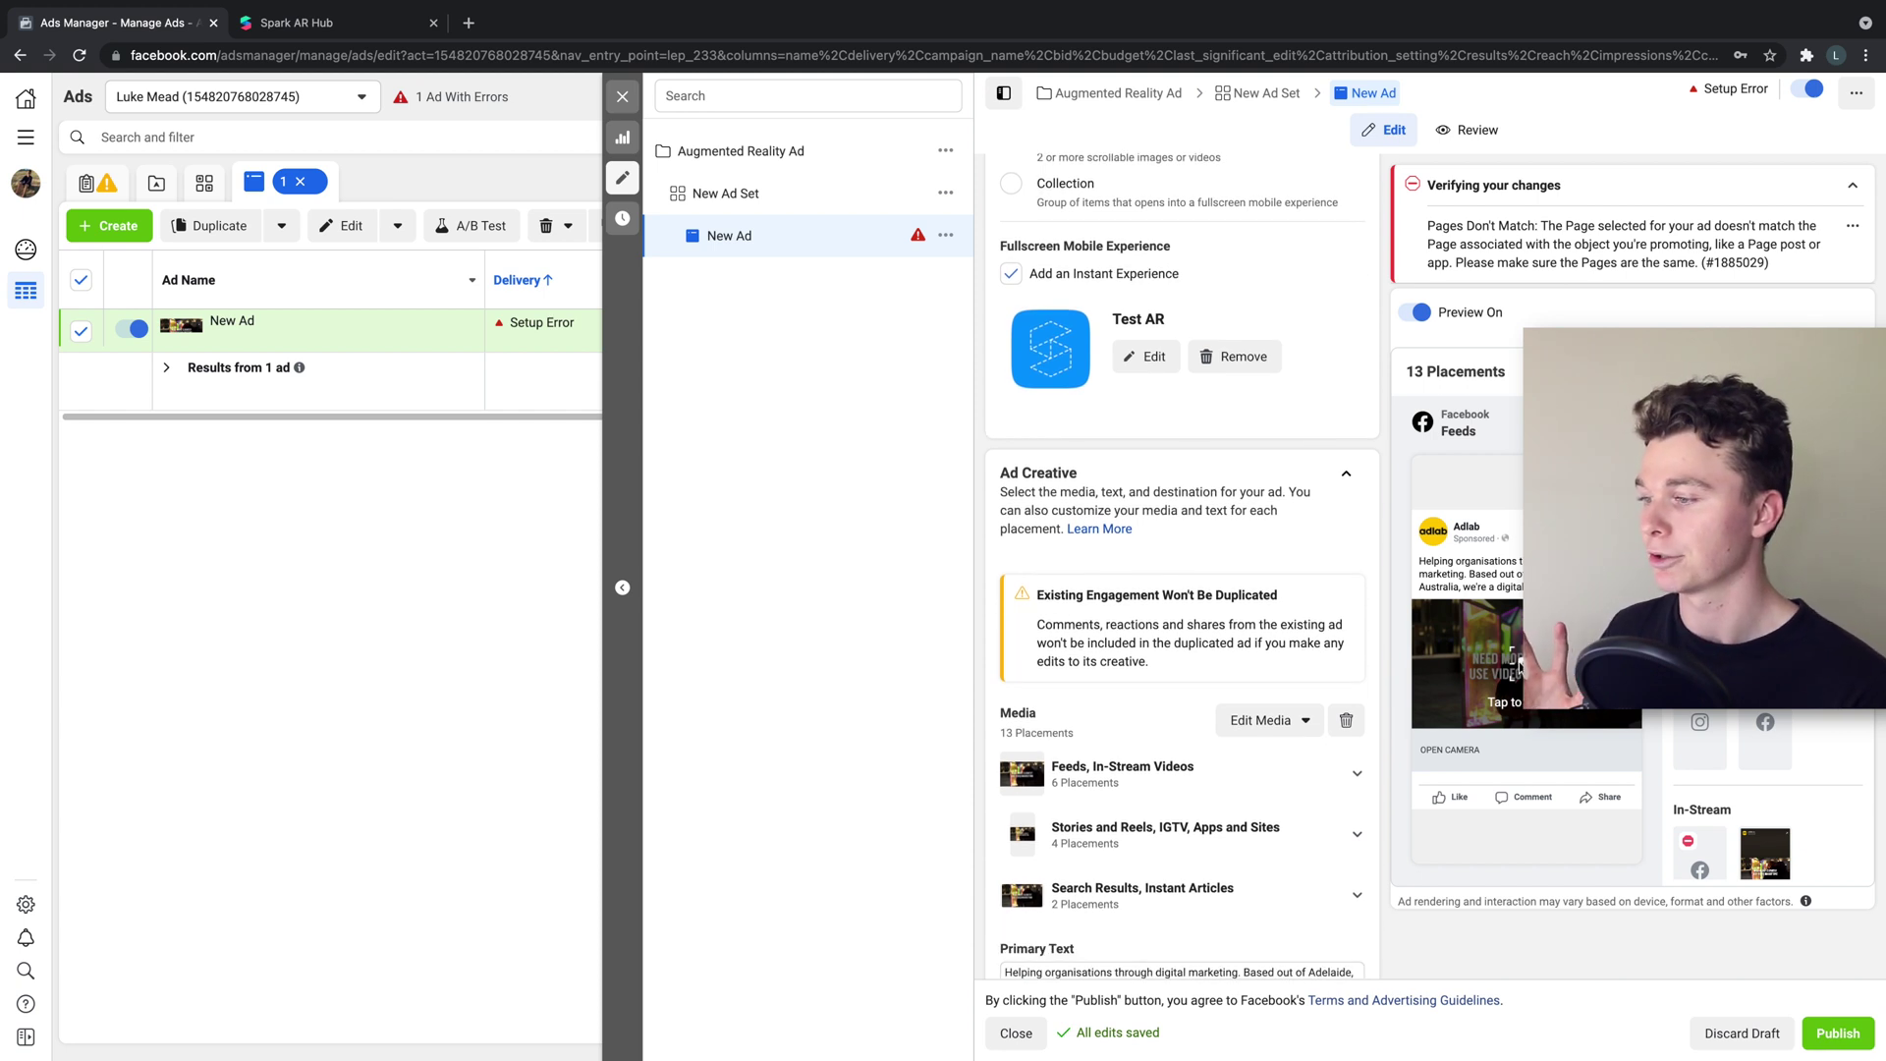
scroll(1336, 703, "down", 3)
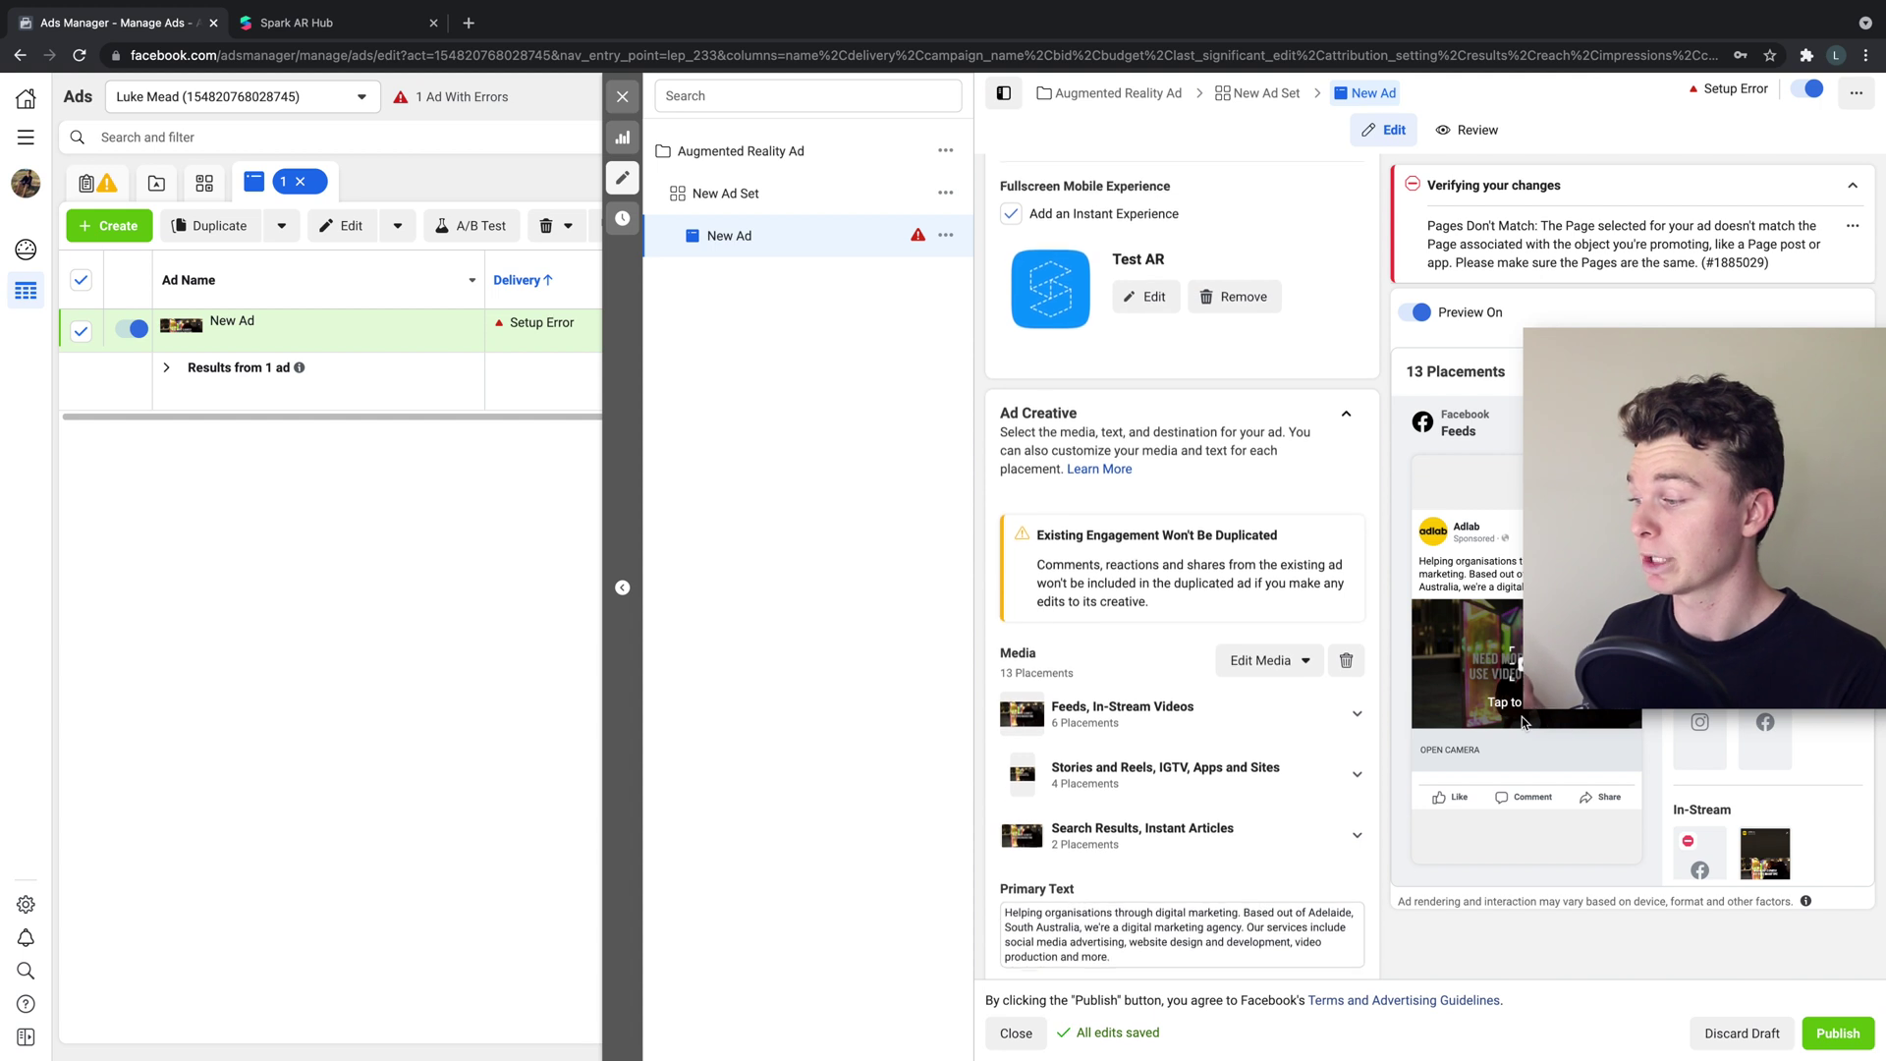
left_click(1246, 827)
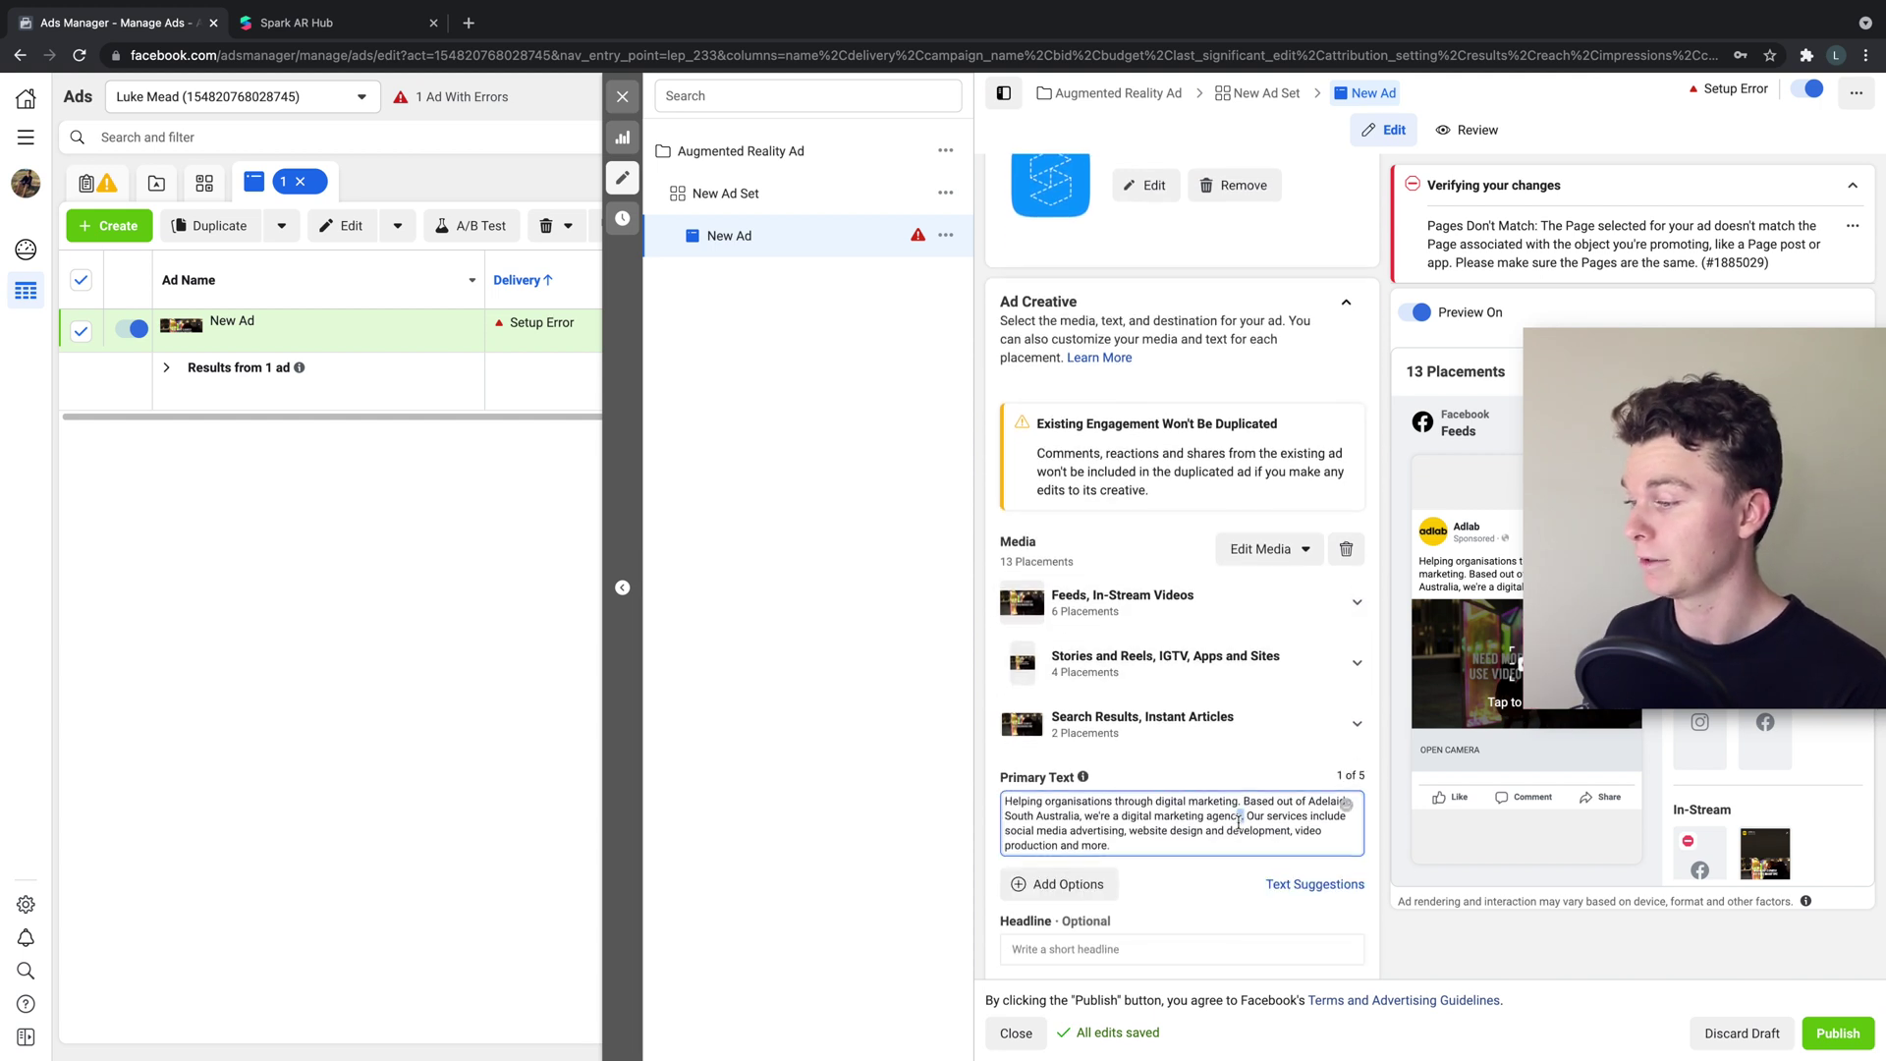
scroll(1267, 820, "down", 5)
left_click(1151, 460)
scroll(994, 644, "up", 6)
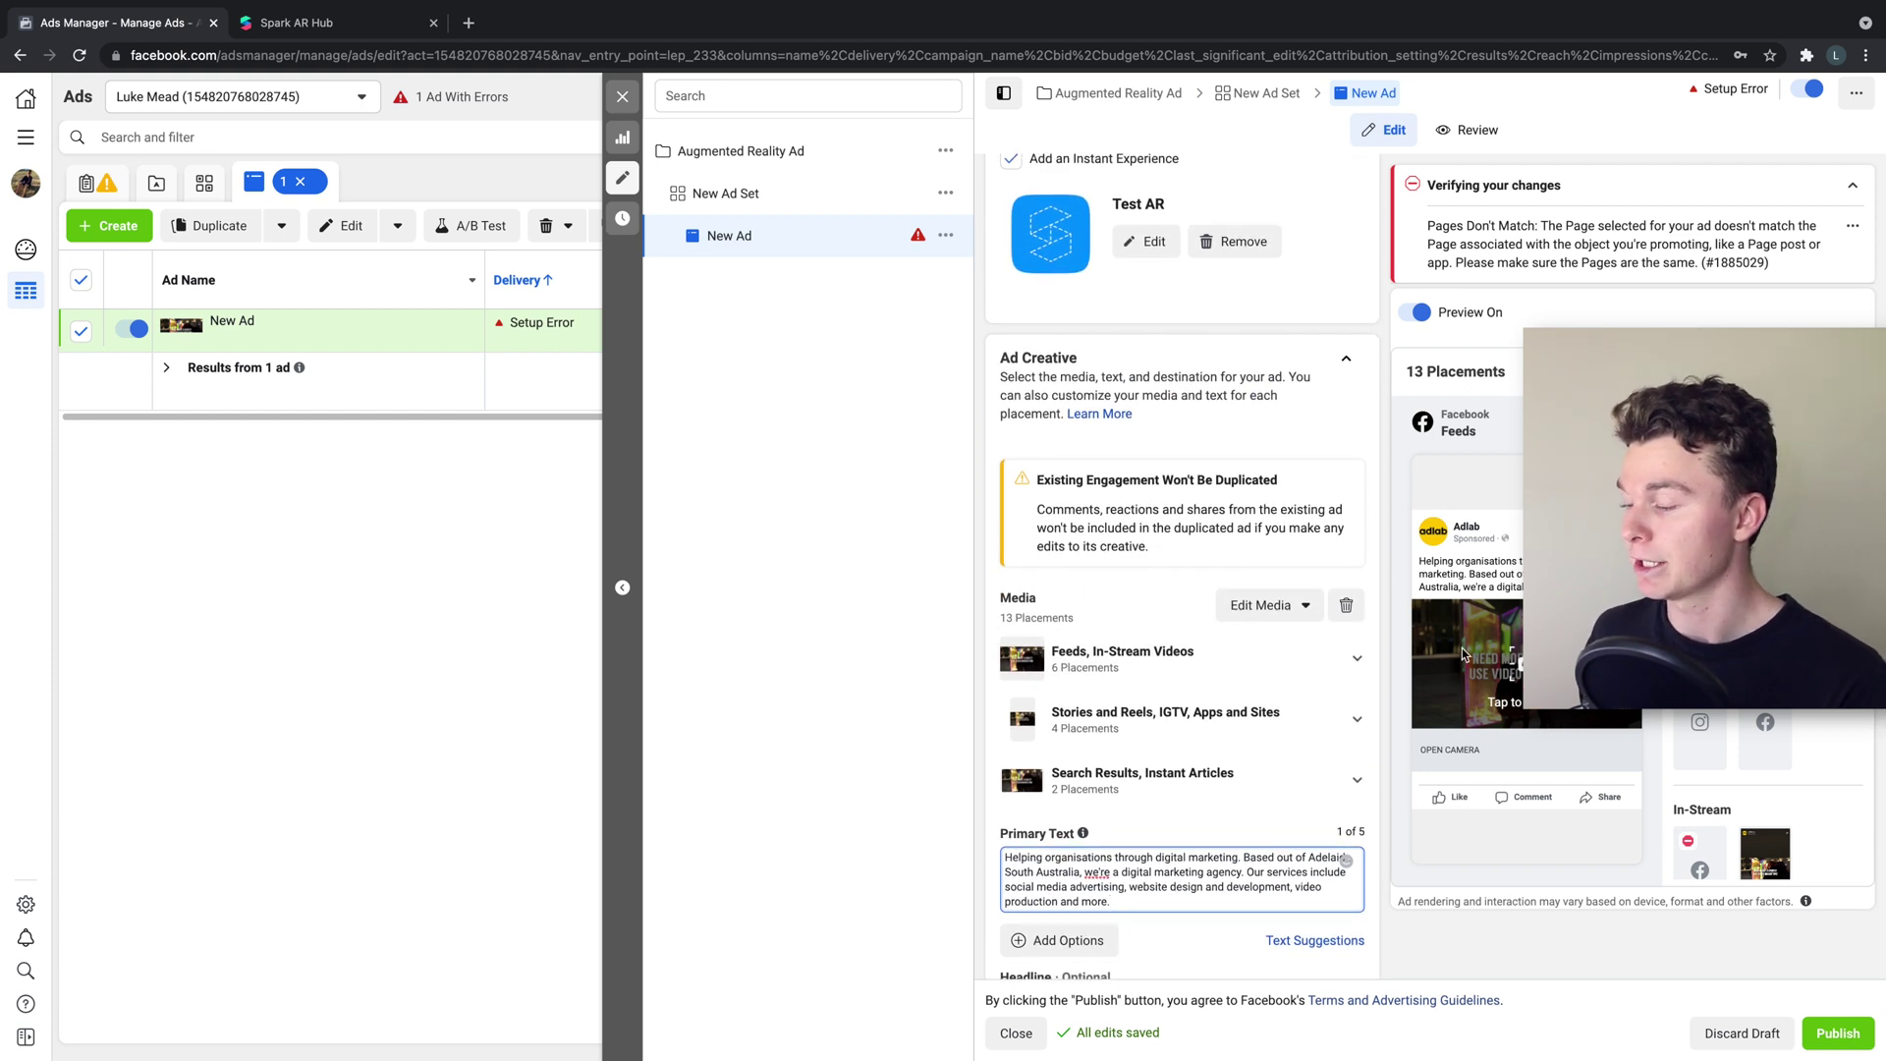
left_click(1344, 606)
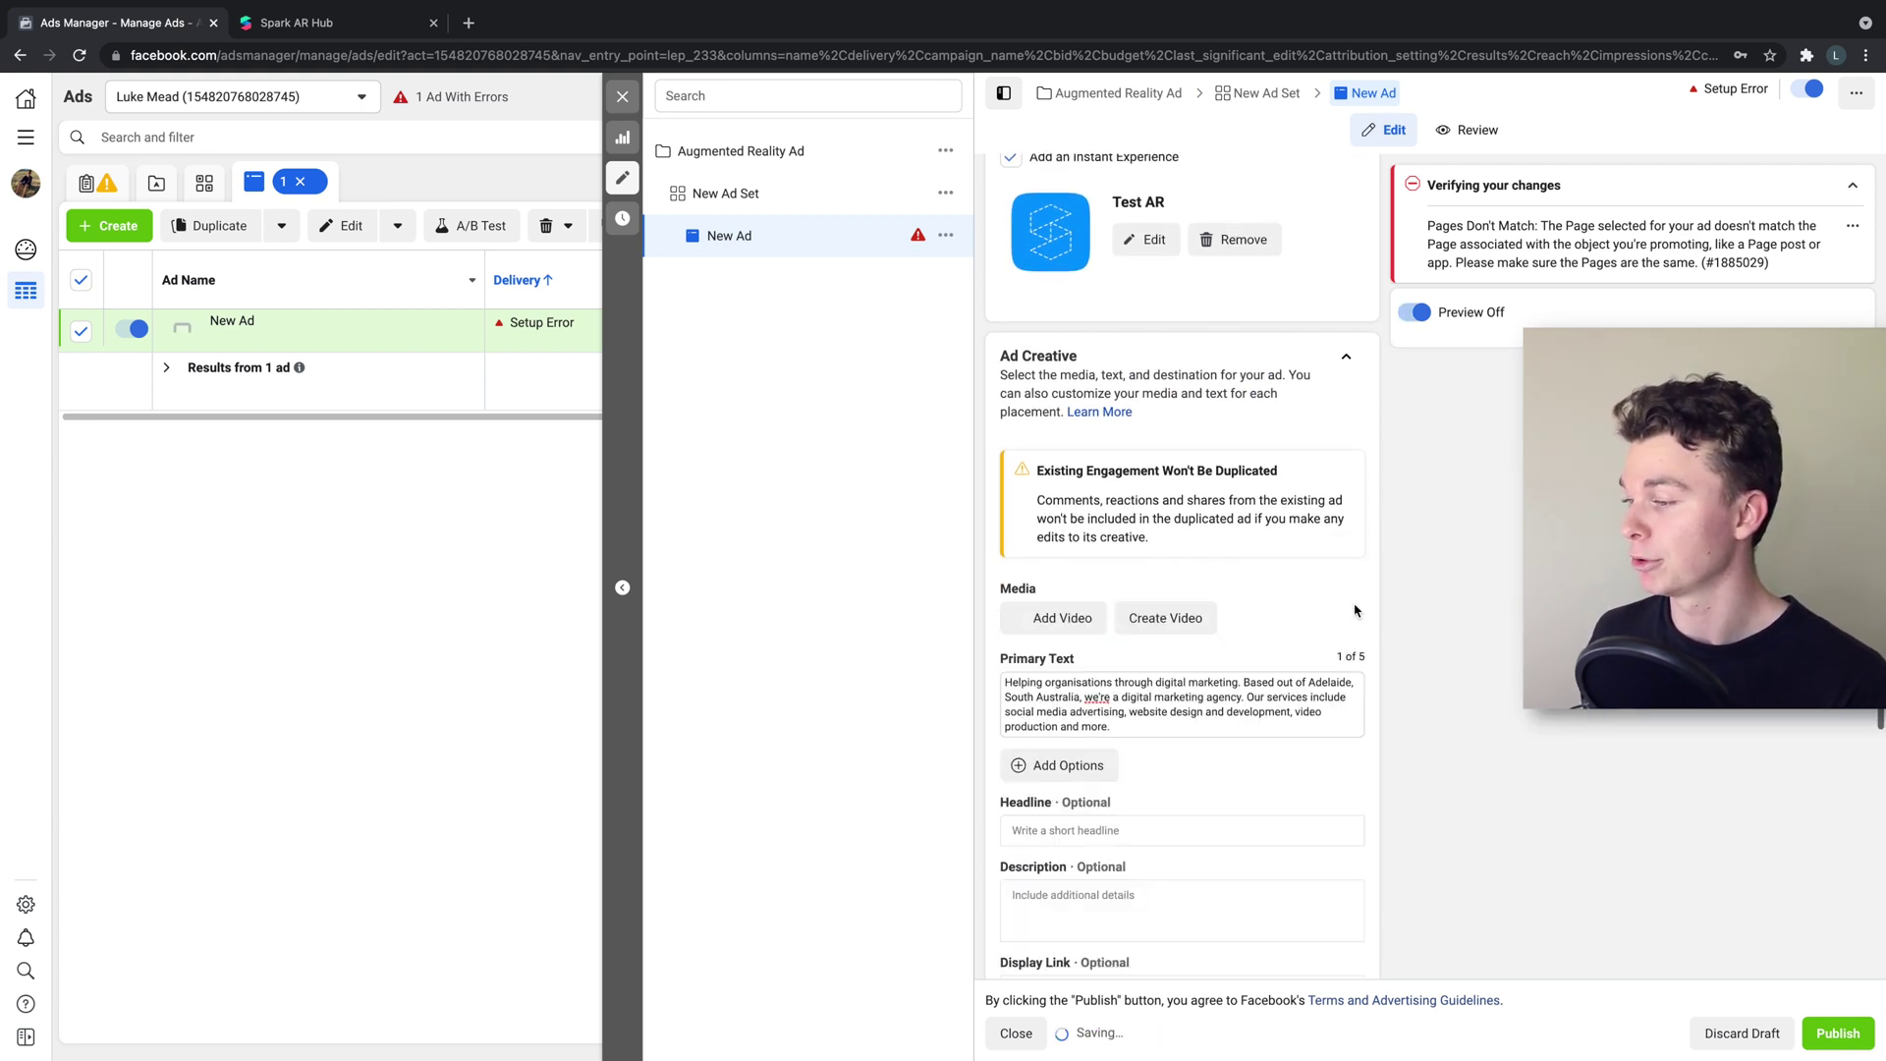
Start adding a video to the ad's media and choose the IPM Media video from Account Videos.
left_click(1099, 625)
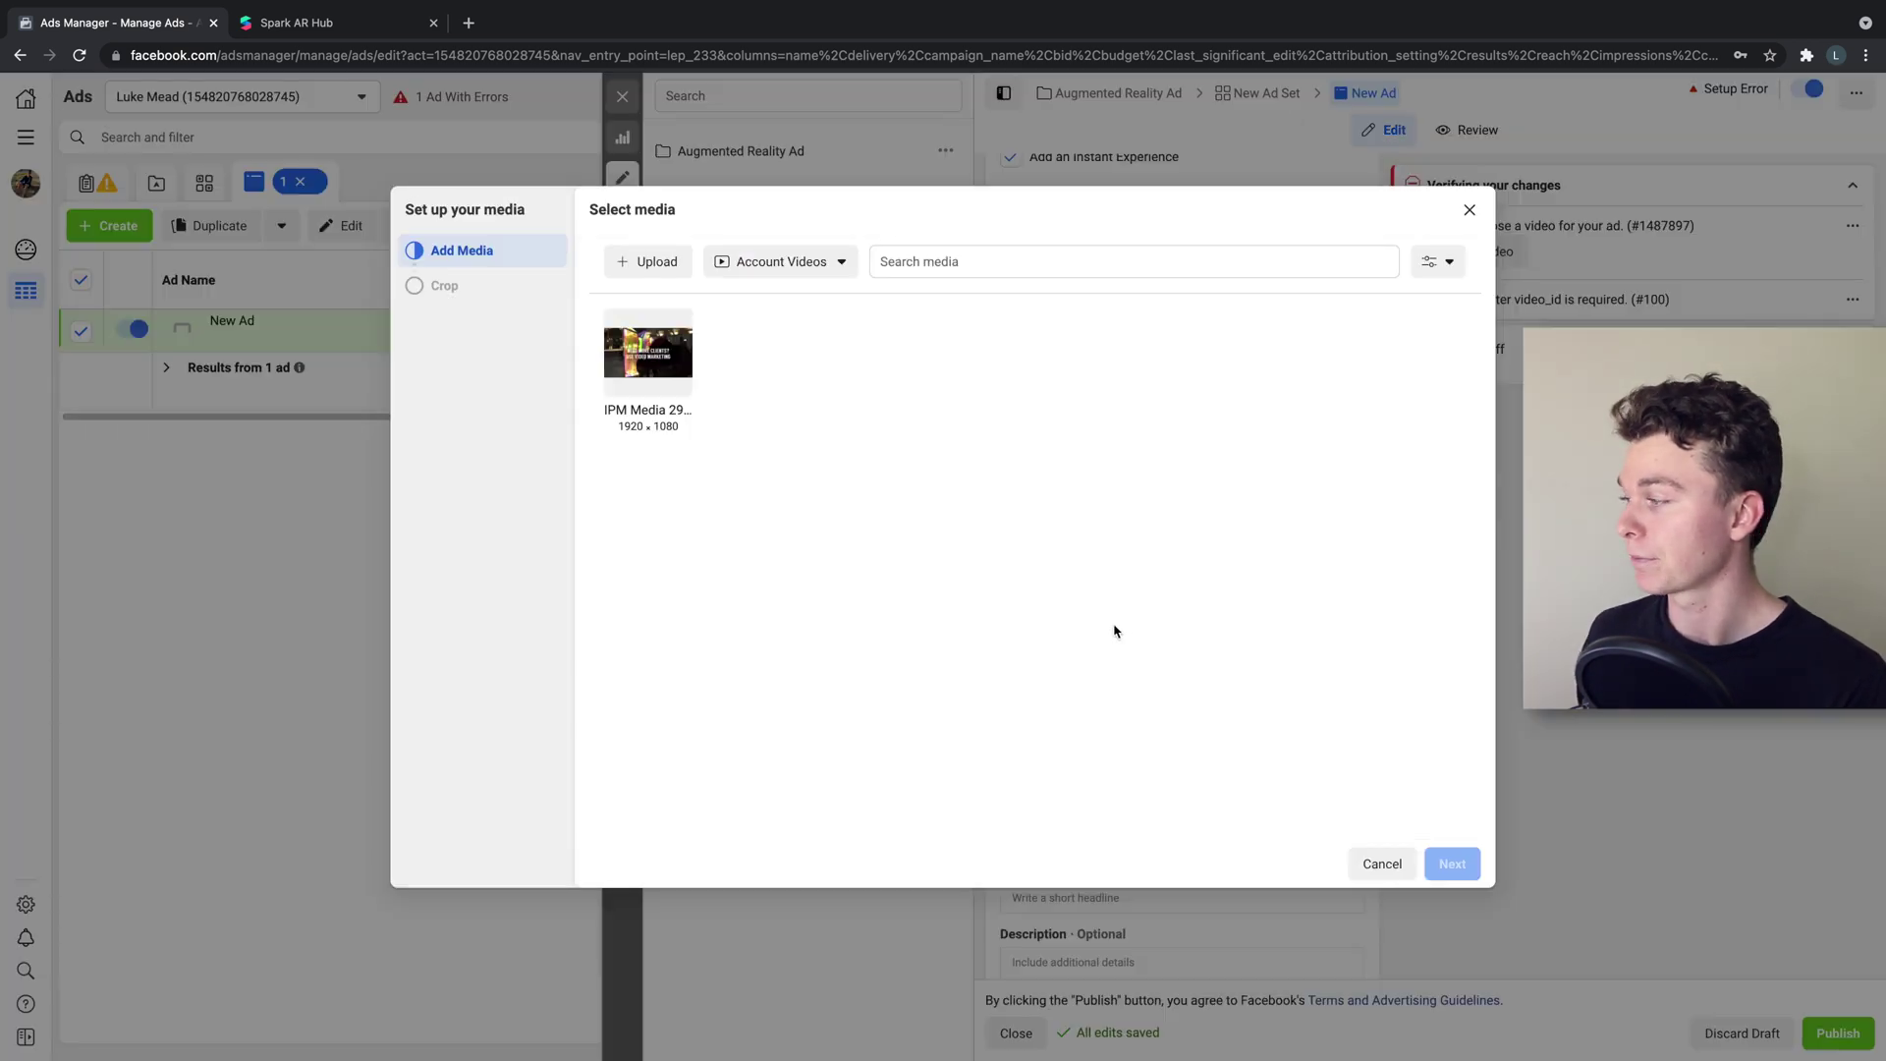
left_click(727, 262)
left_click(776, 301)
left_click(650, 354)
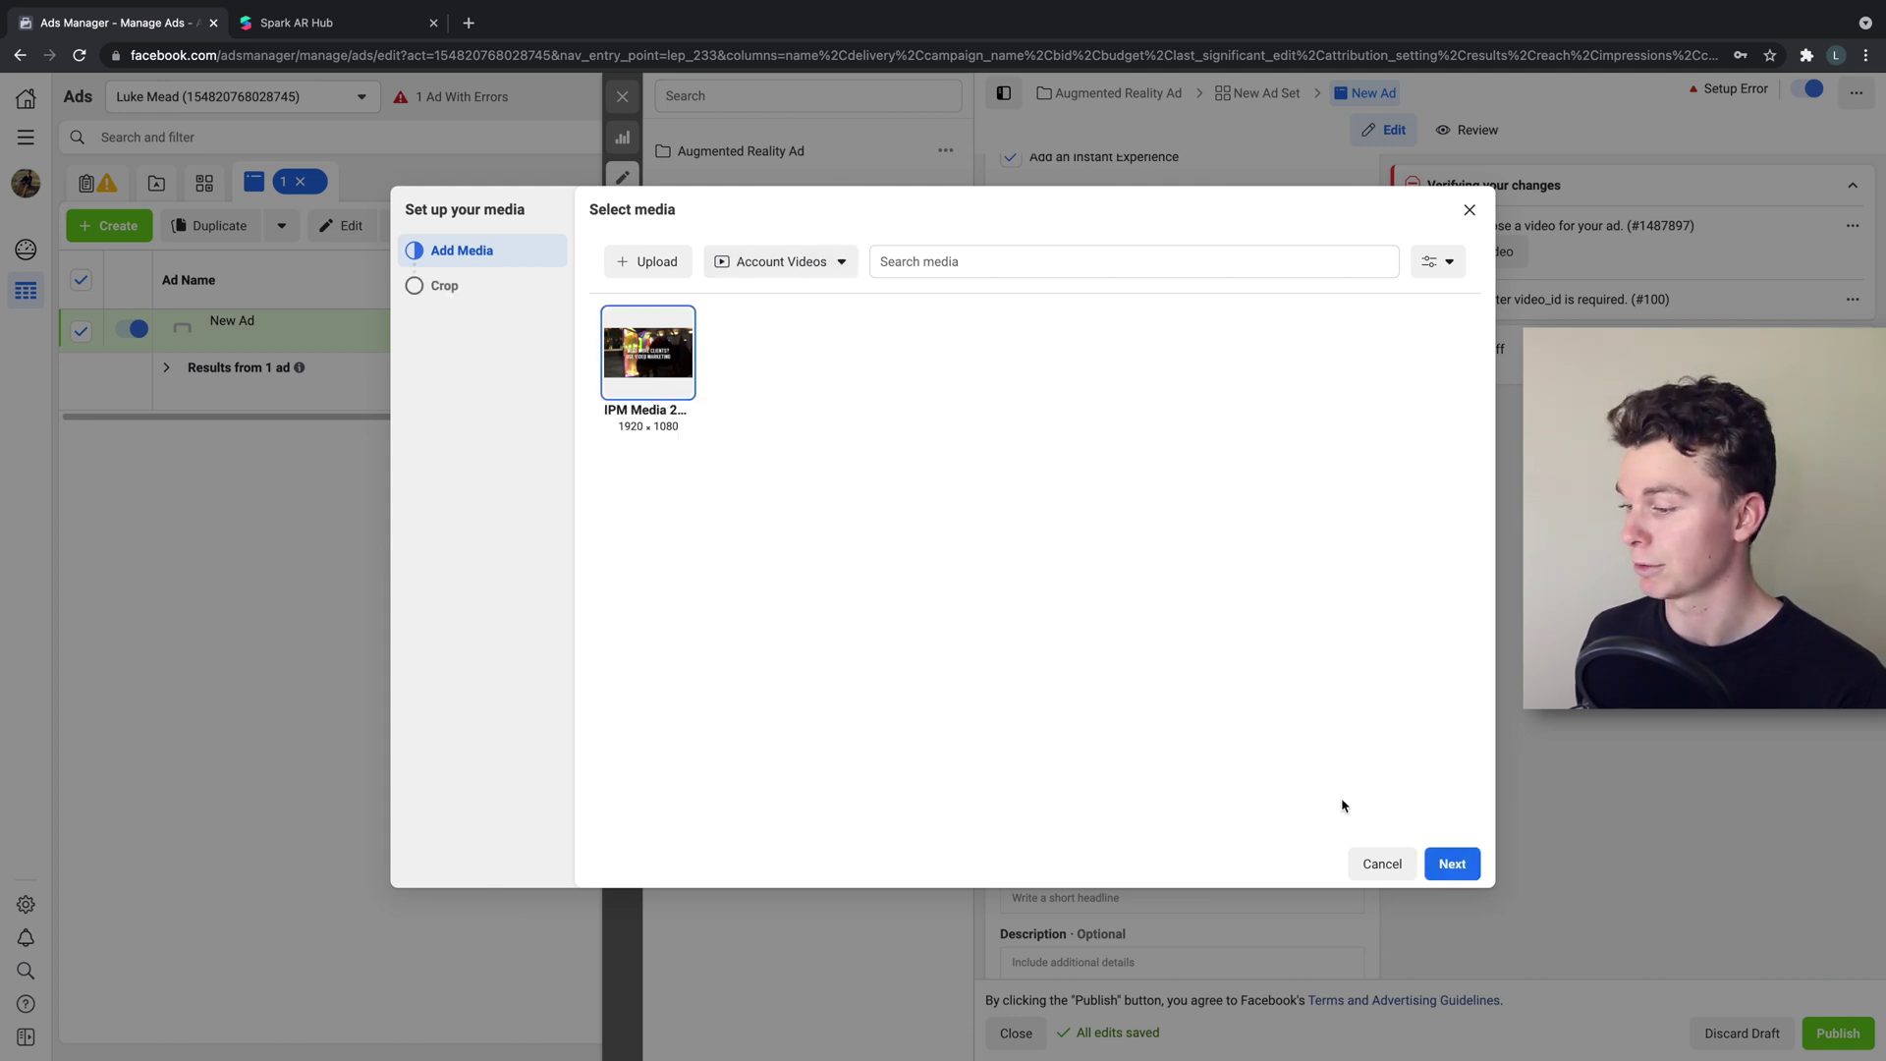
left_click(1452, 864)
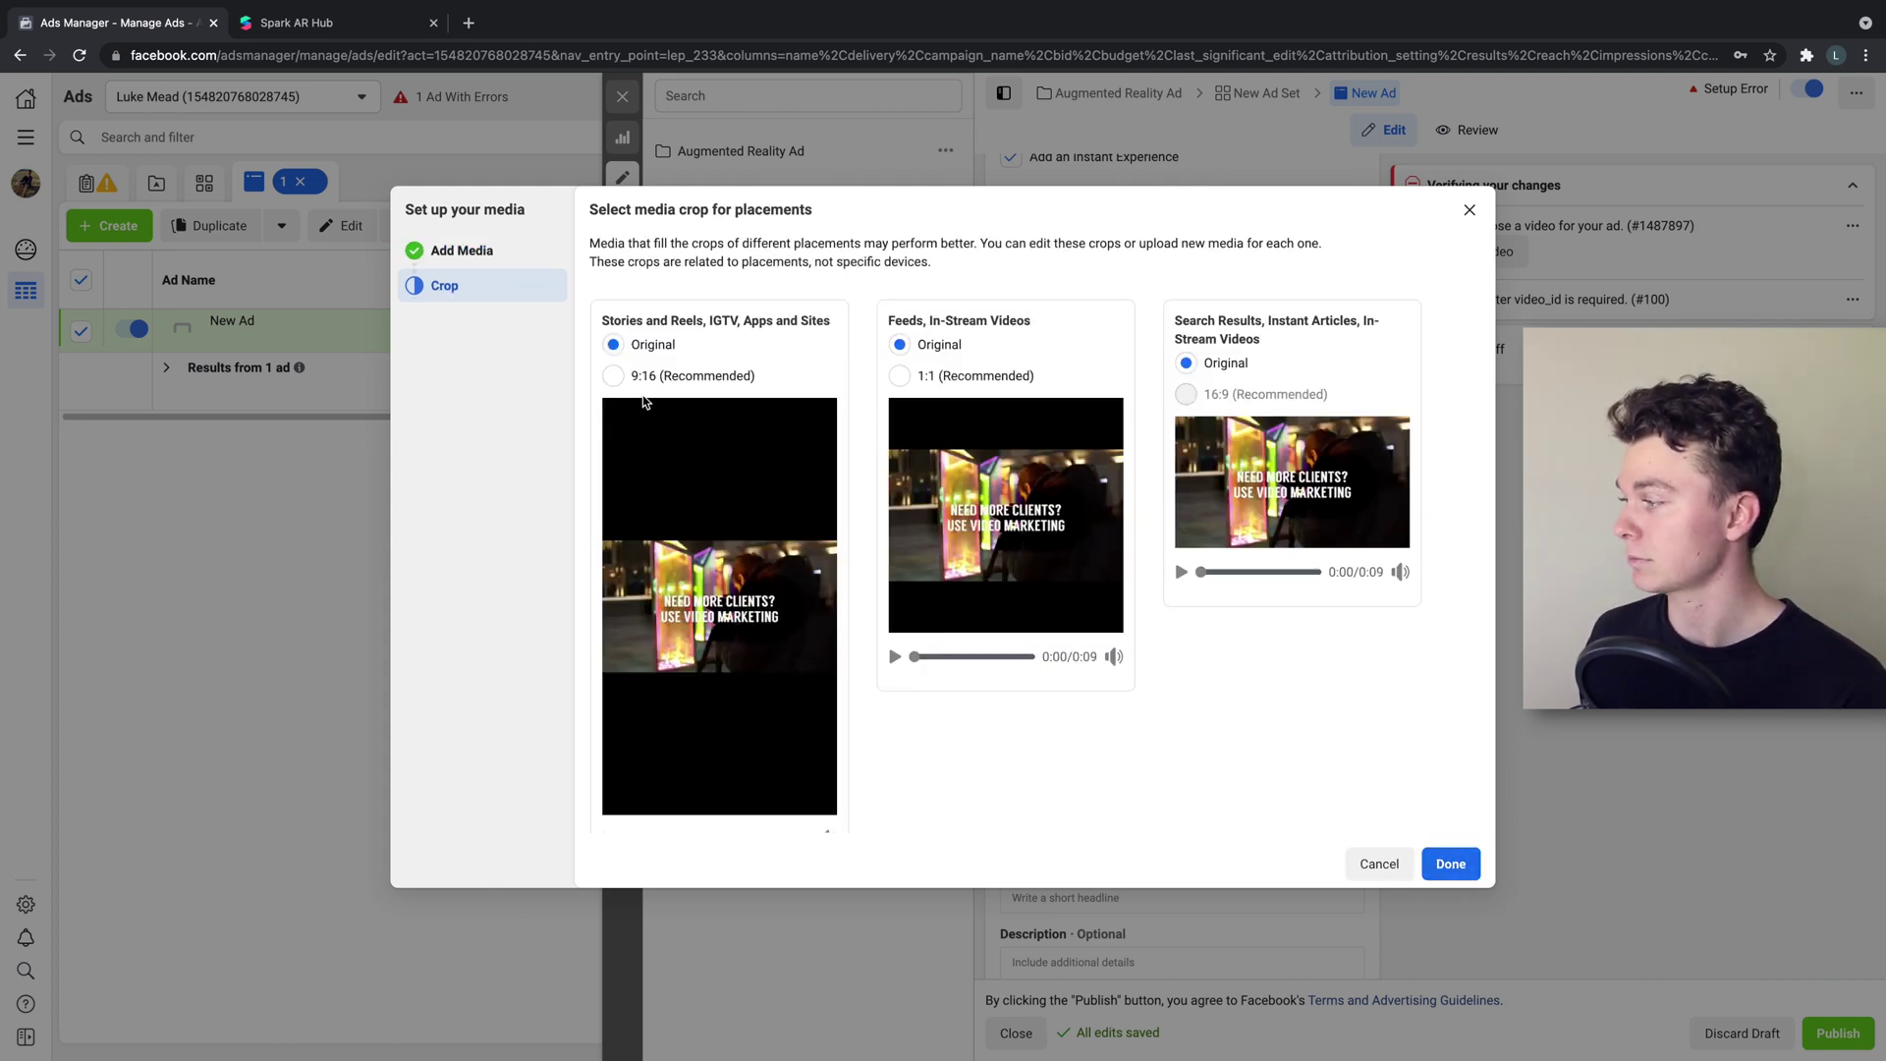
Crop the video to 9:16 for Stories and Reels and 1:1 for Feeds, and finish the media setup.
left_click(613, 375)
left_click(899, 375)
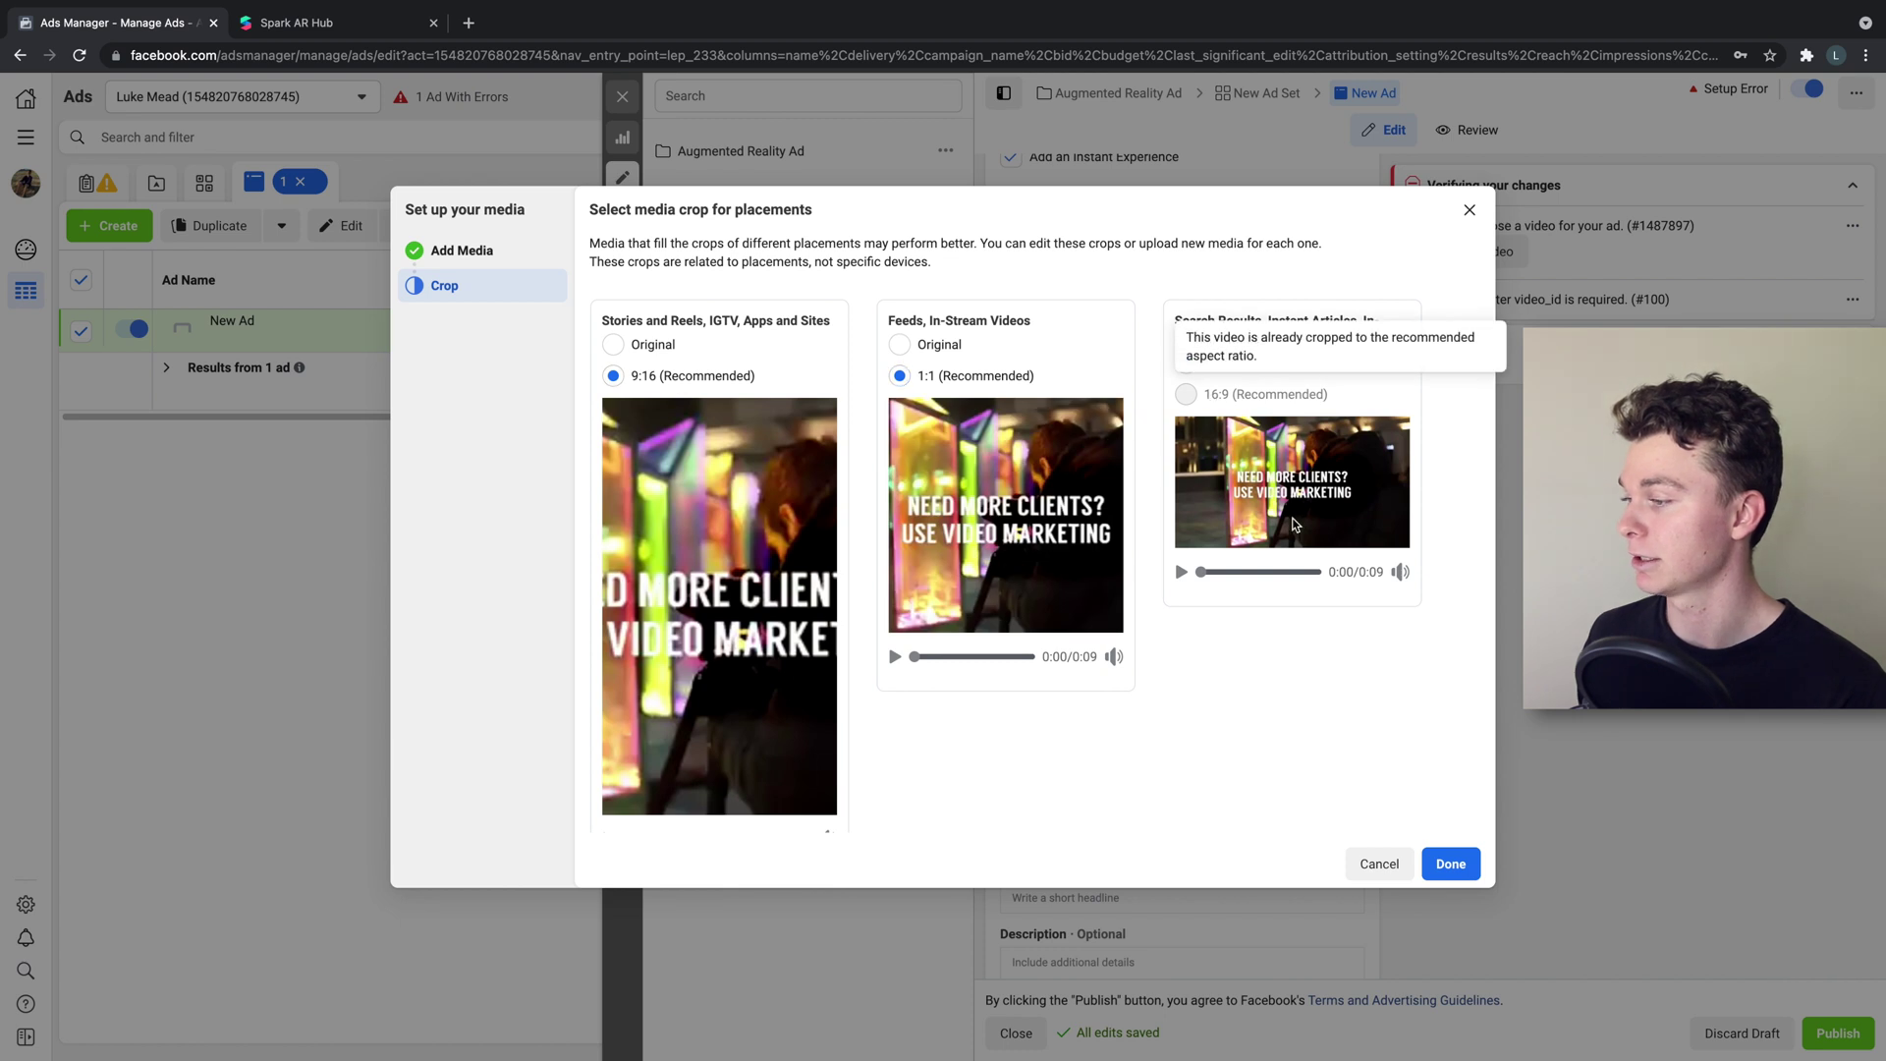
left_click(1430, 865)
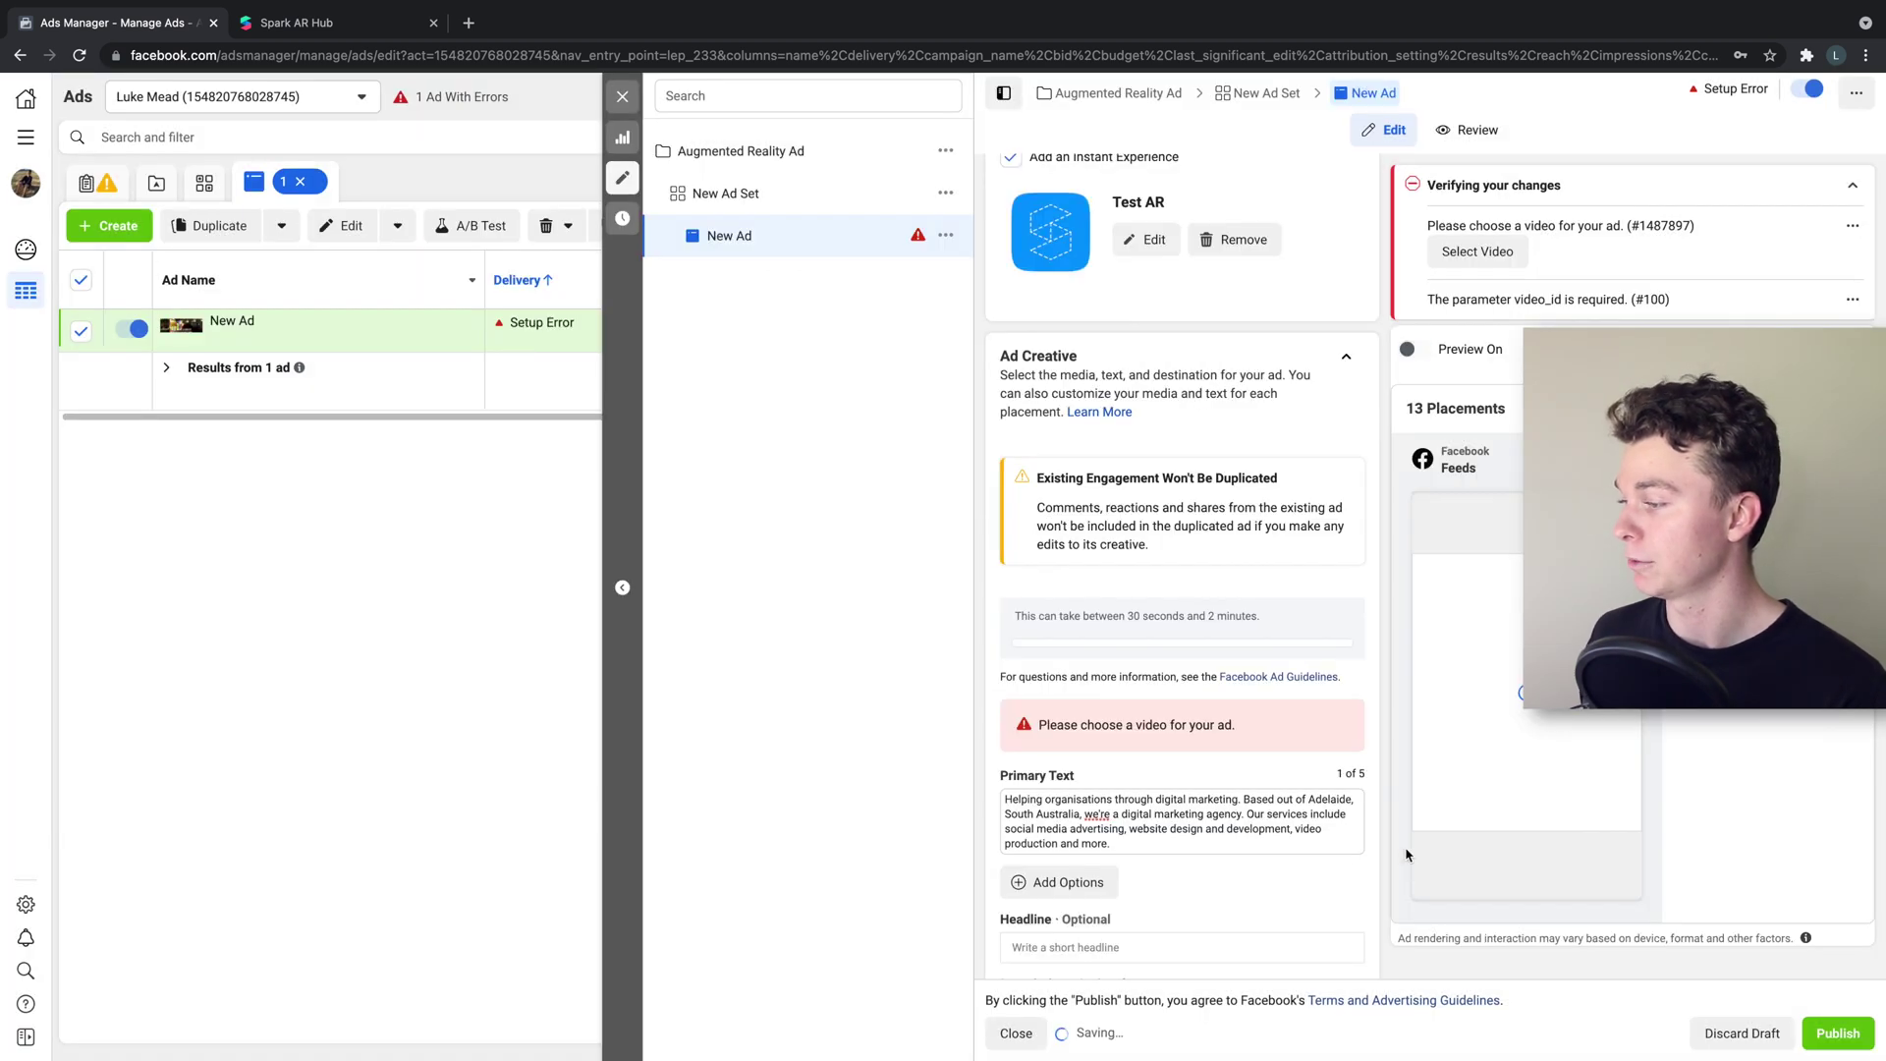
Look over the ad's headline, description, display link and text overlay options, and check the feed preview.
scroll(1361, 548, "down", 3)
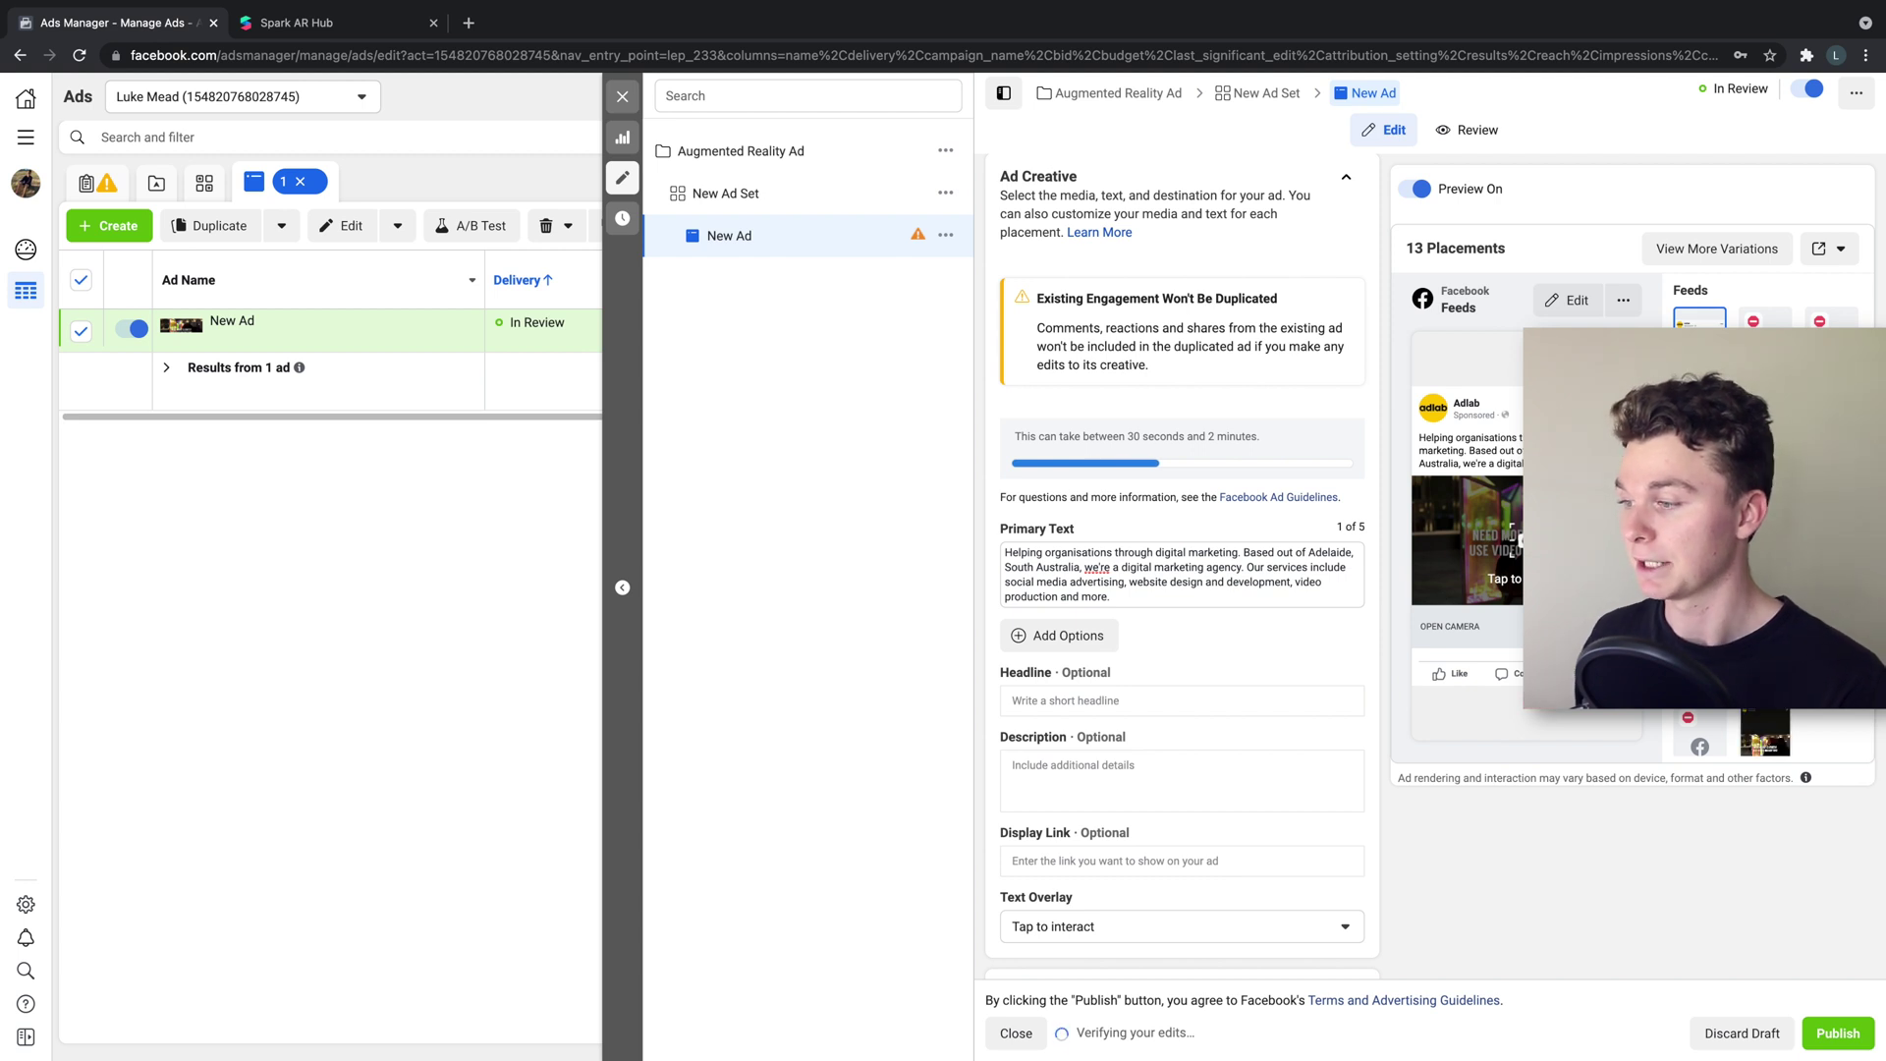
scroll(1346, 579, "down", 1)
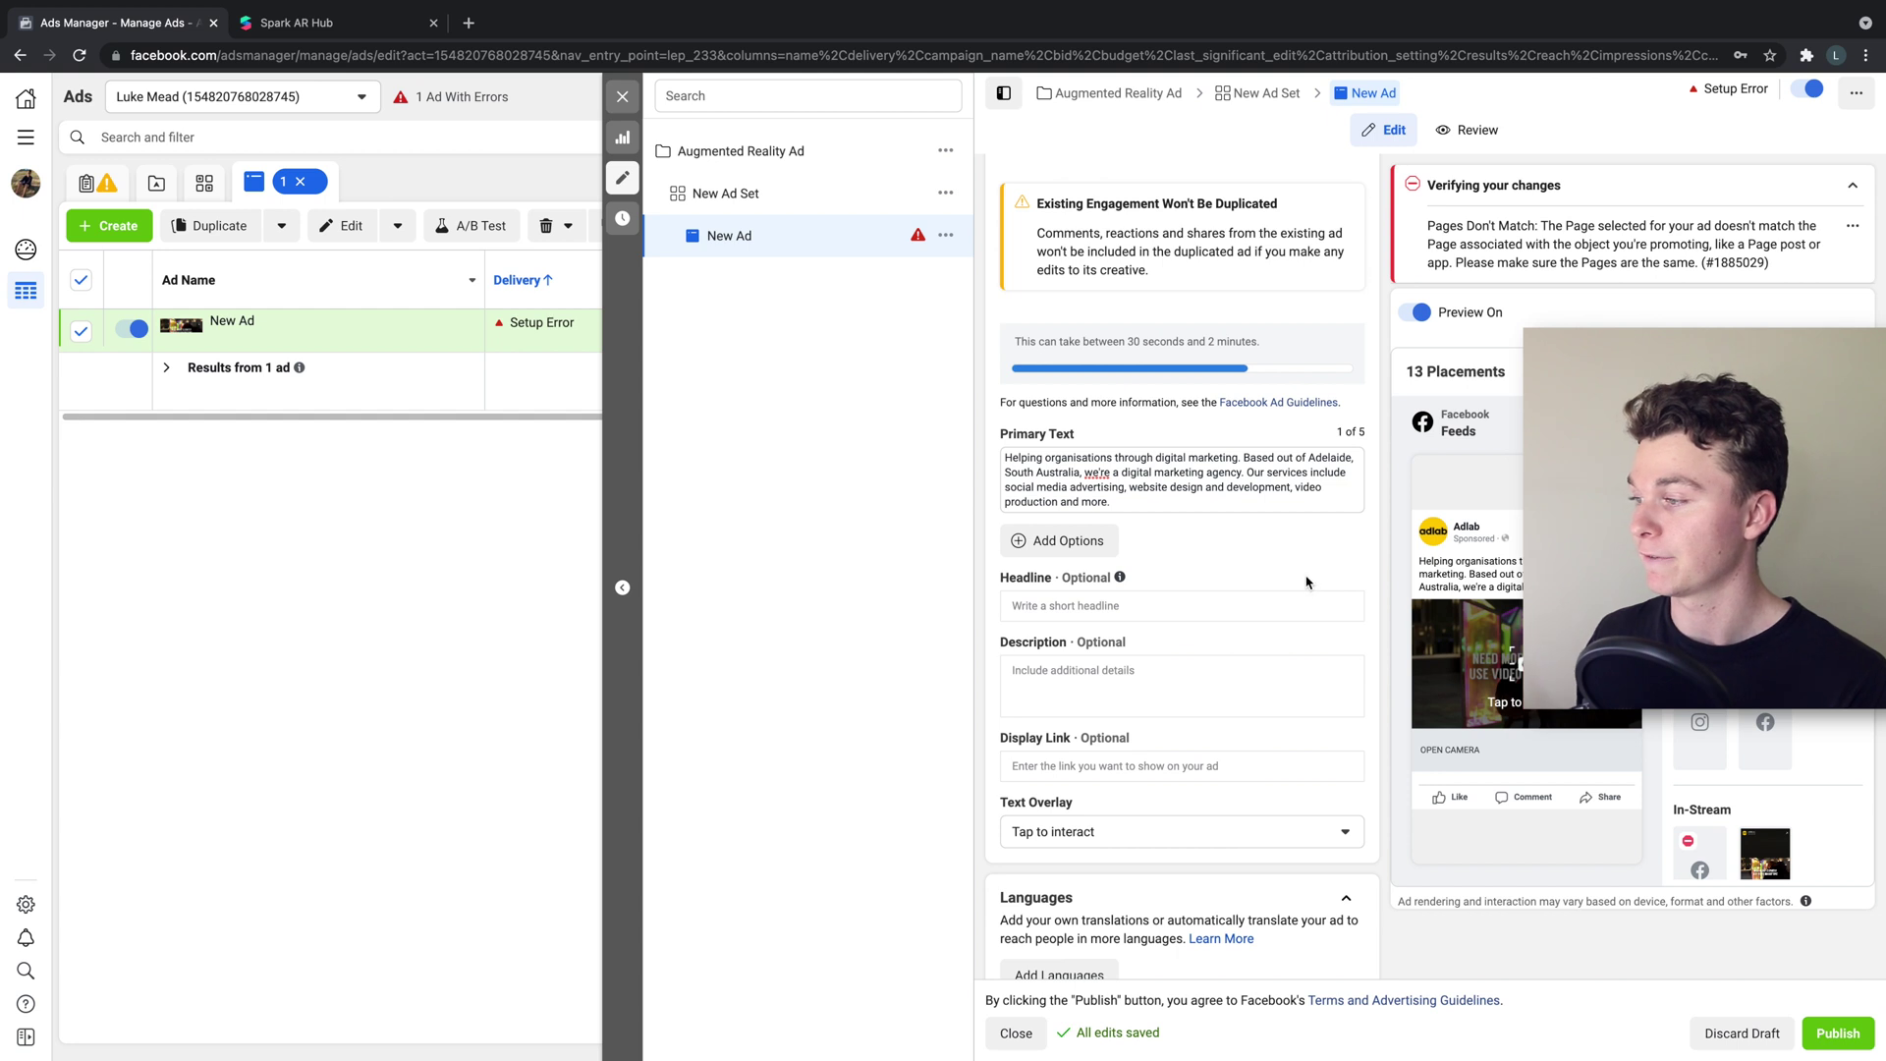
scroll(1306, 583, "down", 1)
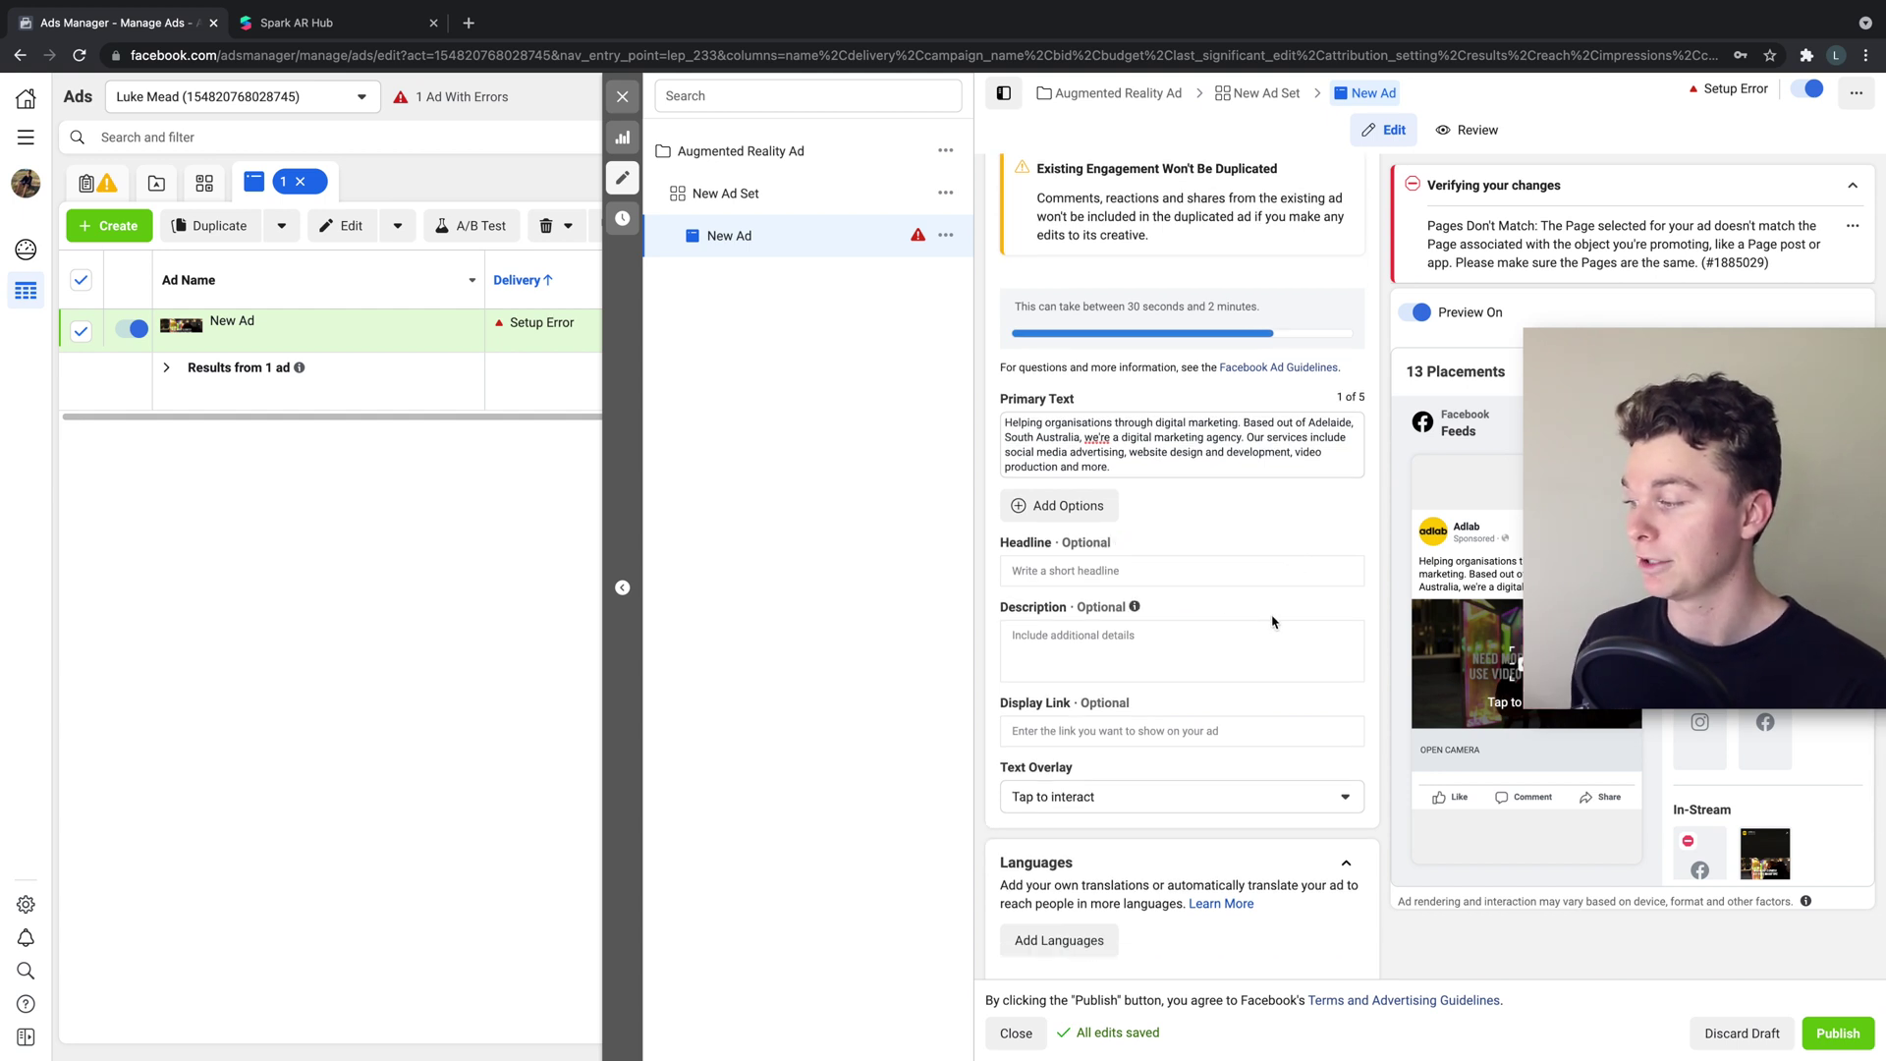
scroll(1272, 622, "down", 2)
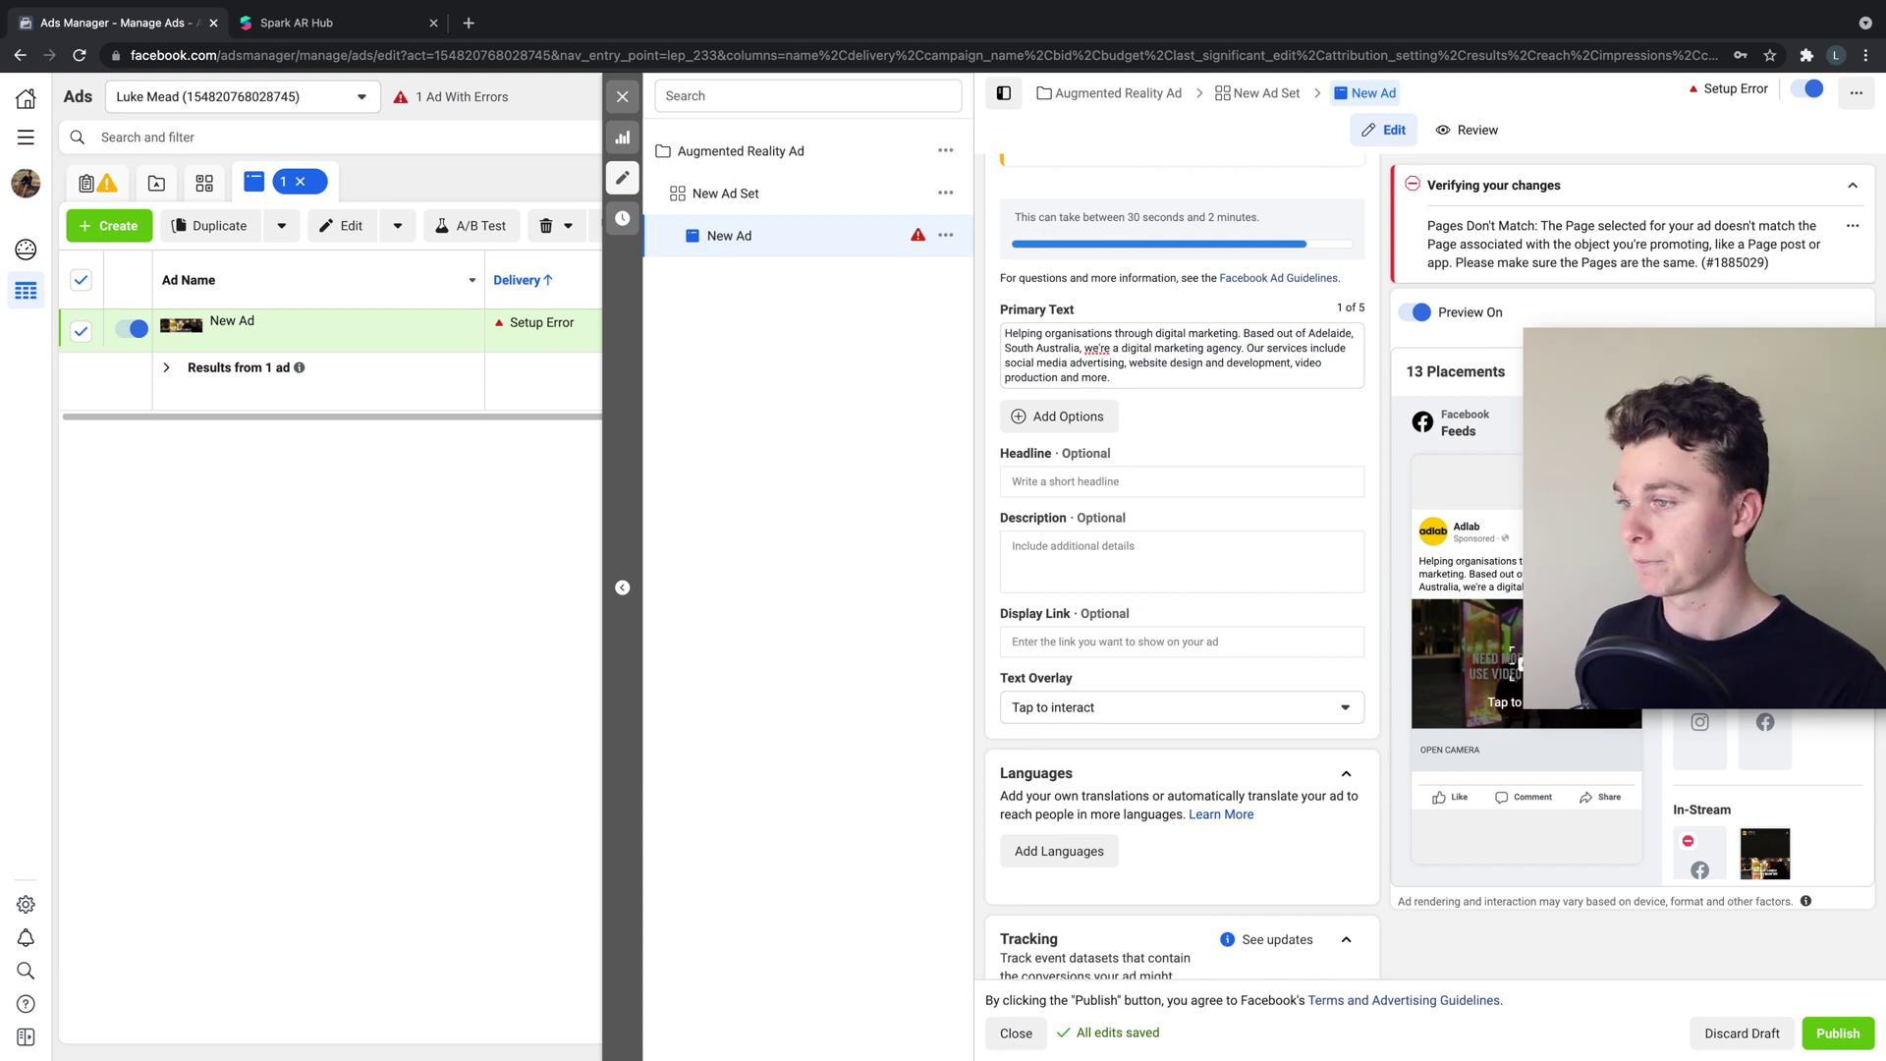
left_click(1511, 651)
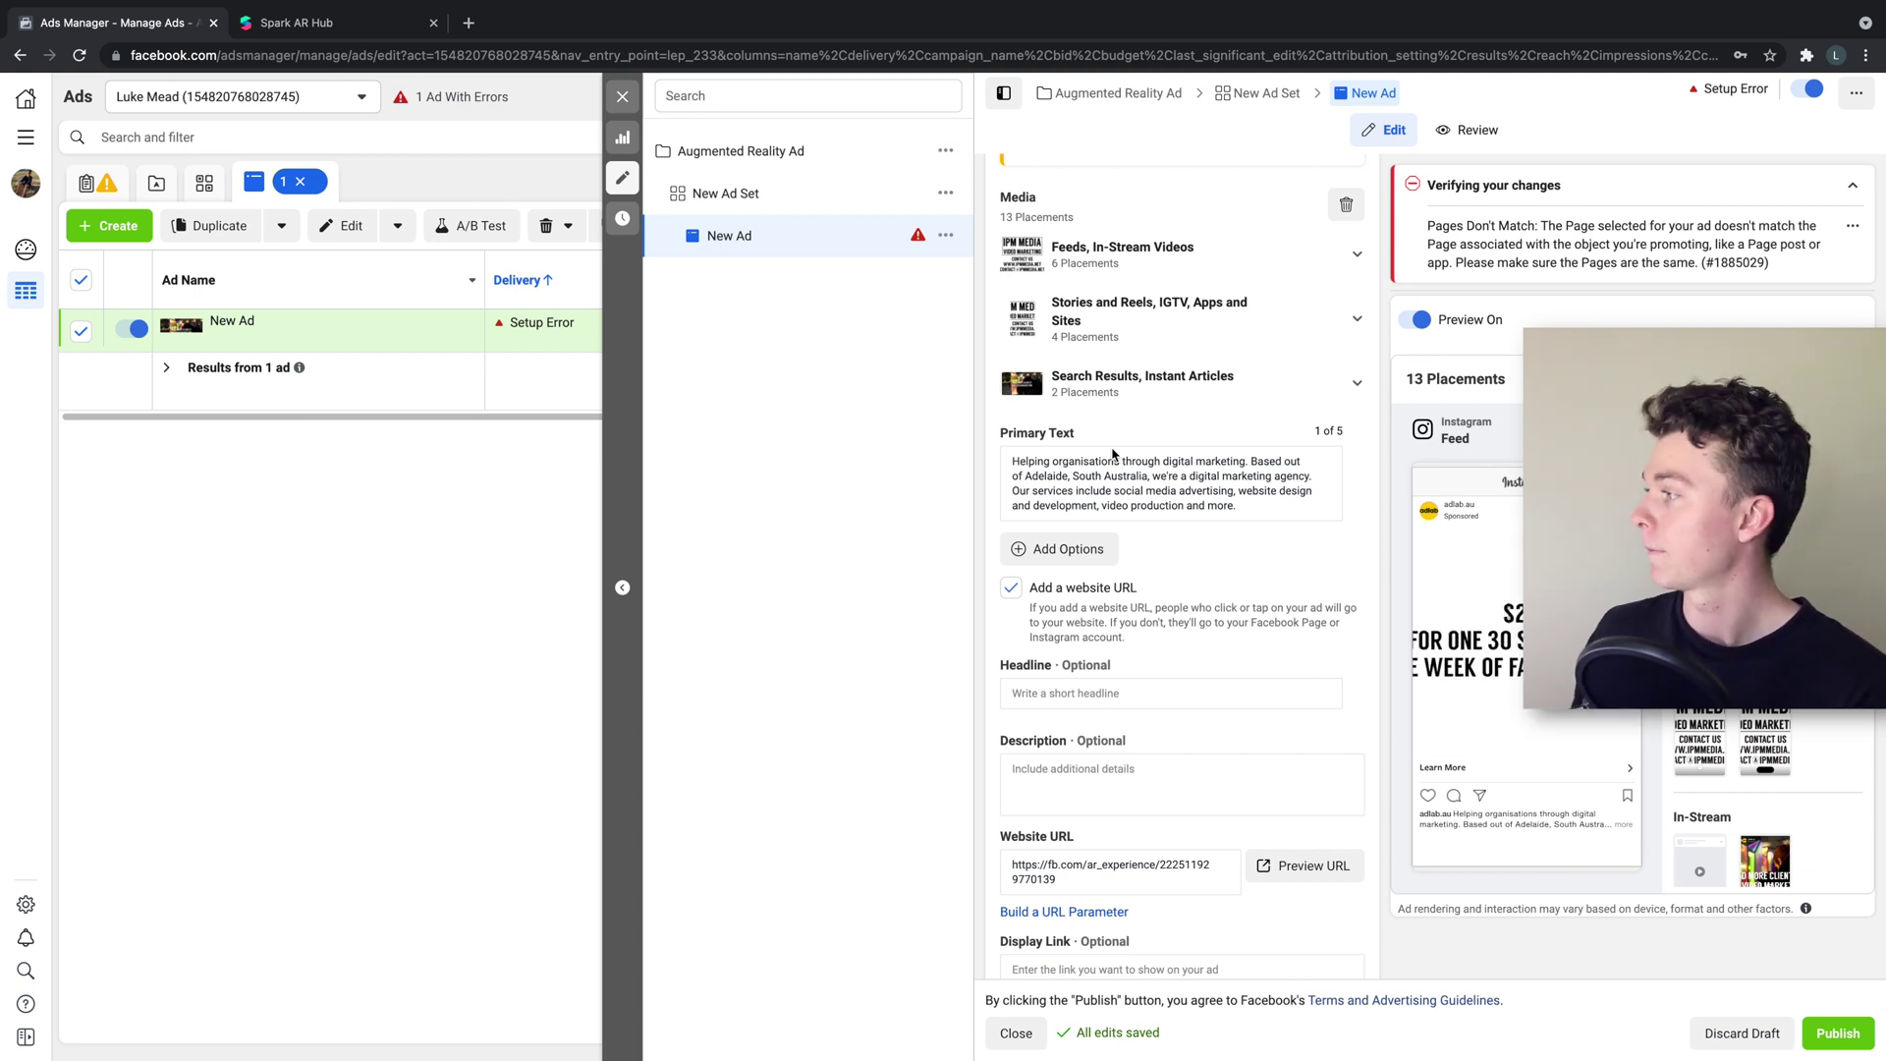
Switch to Spark AR Hub and check the account selector alongside the Test AR ads effect.
left_click(379, 23)
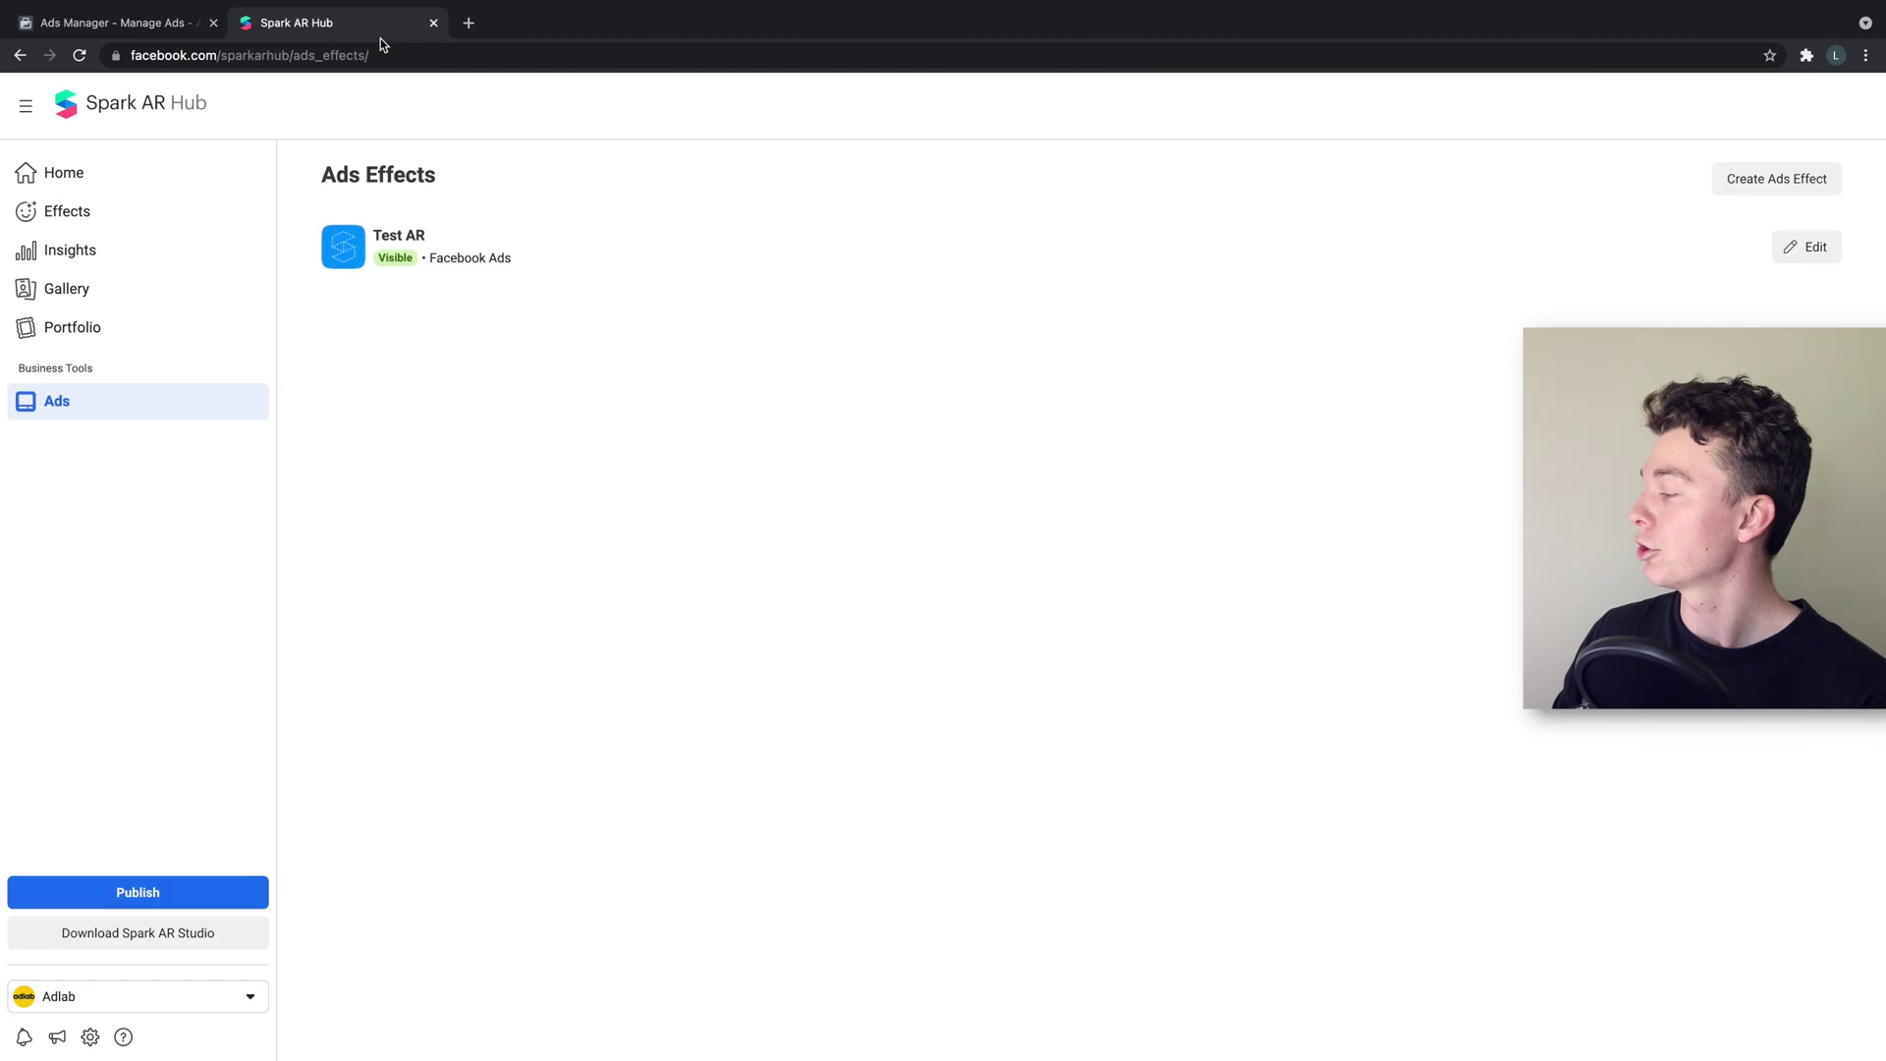
left_click(146, 997)
left_click(406, 724)
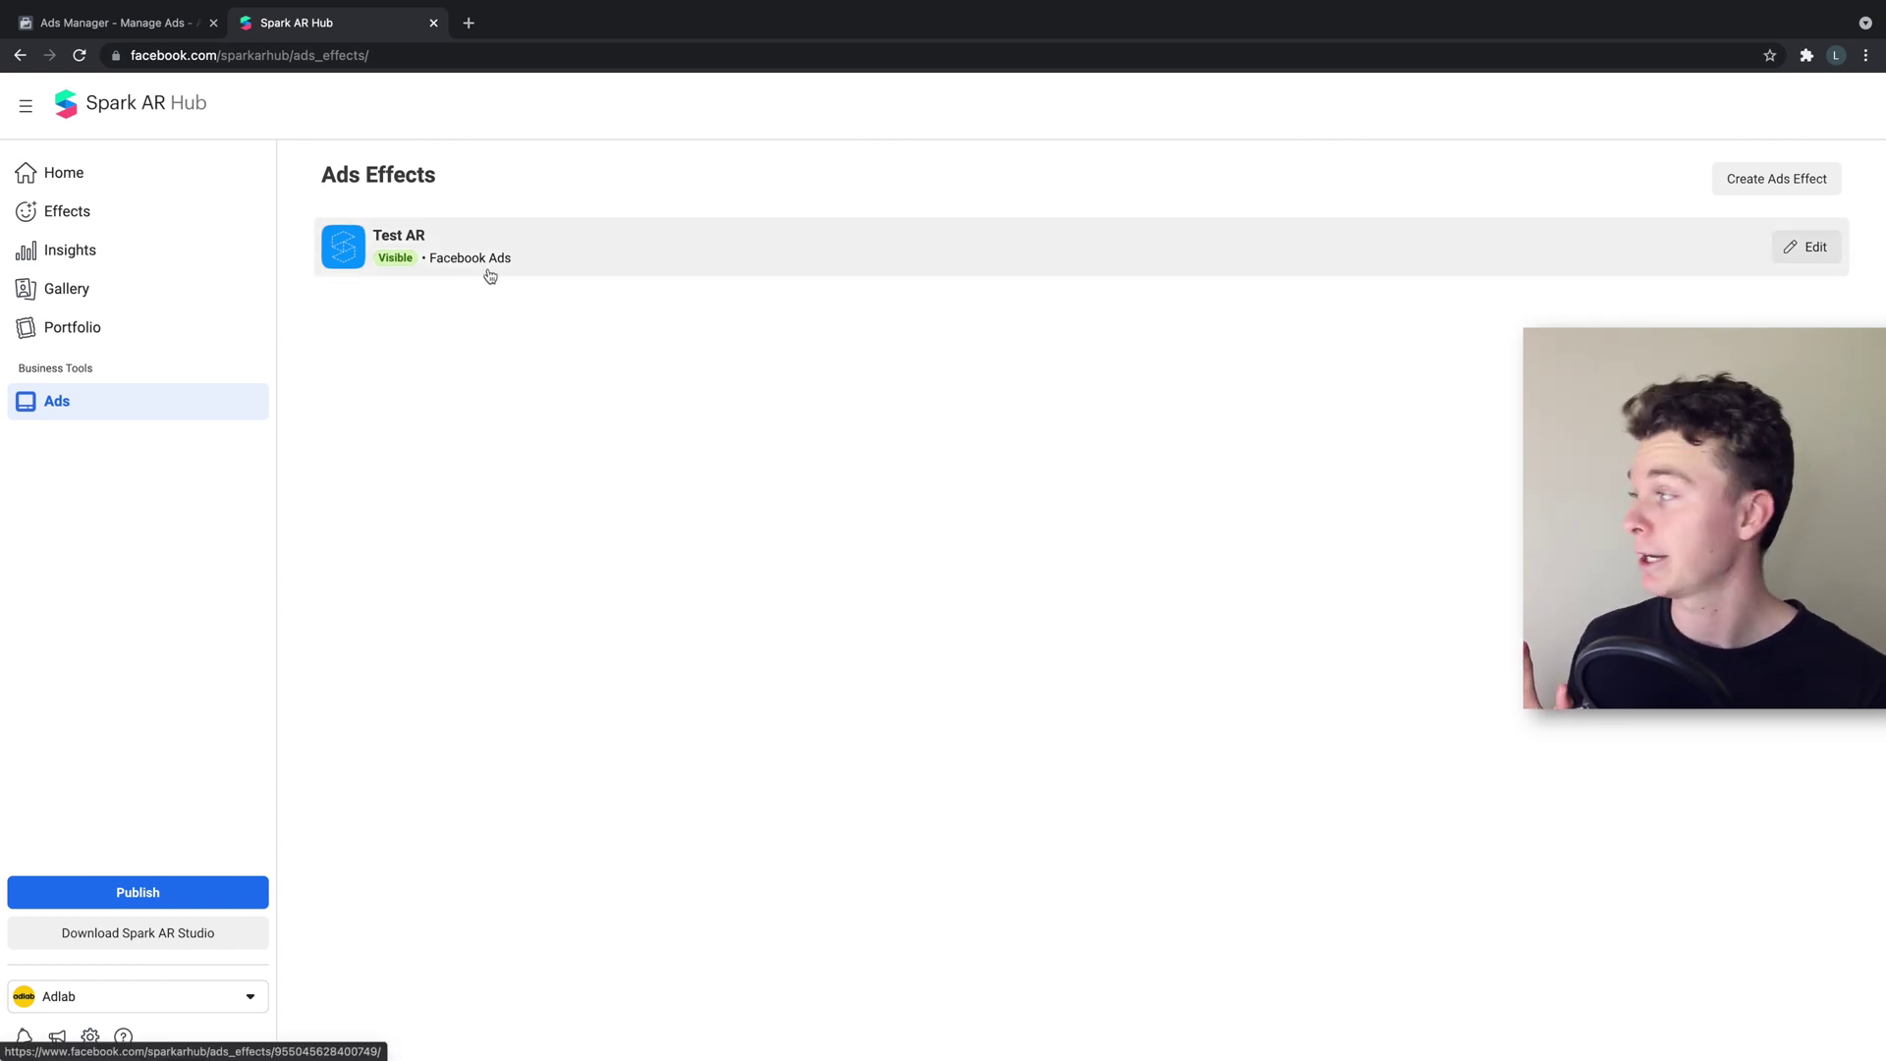
Switch back to Ads Manager and review the ad's website URL, media placements and Instant Experience setting.
left_click(131, 24)
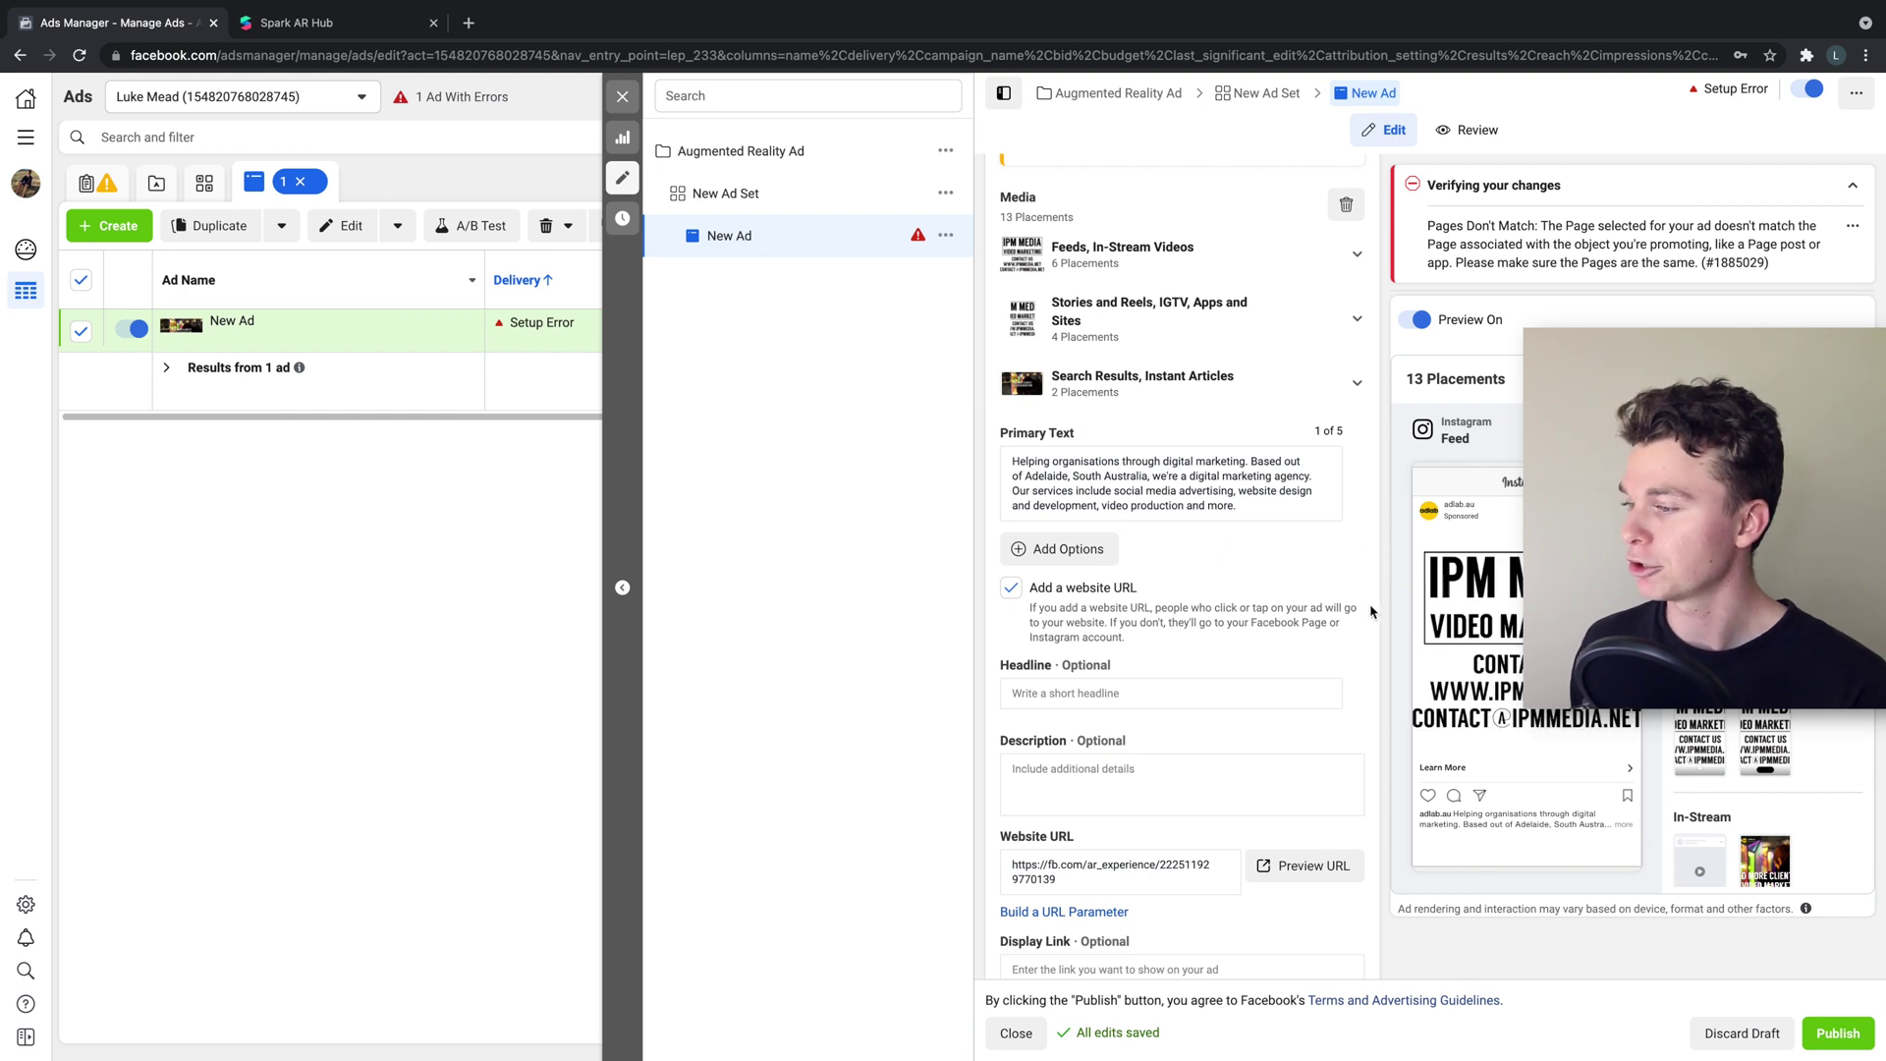
scroll(1277, 638, "up", 1)
scroll(1191, 716, "down", 1)
scroll(1183, 678, "up", 2)
scroll(1182, 678, "up", 3)
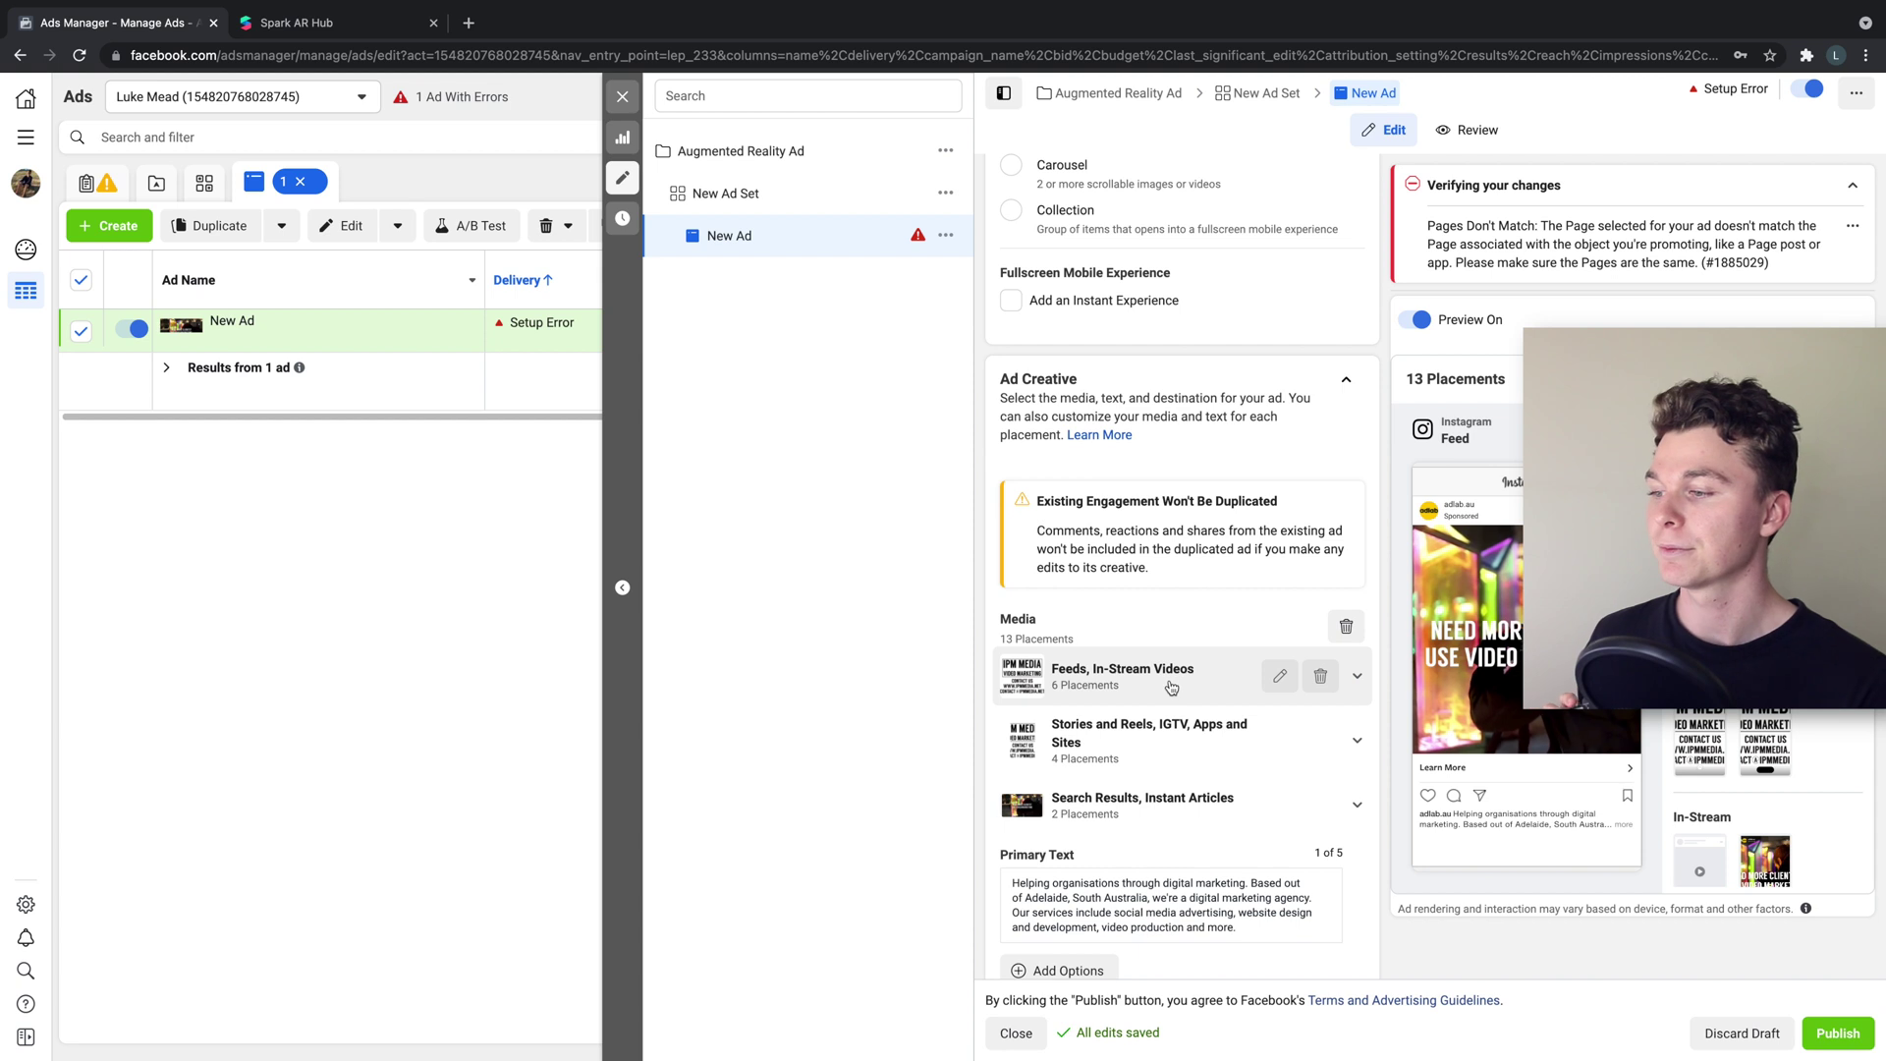